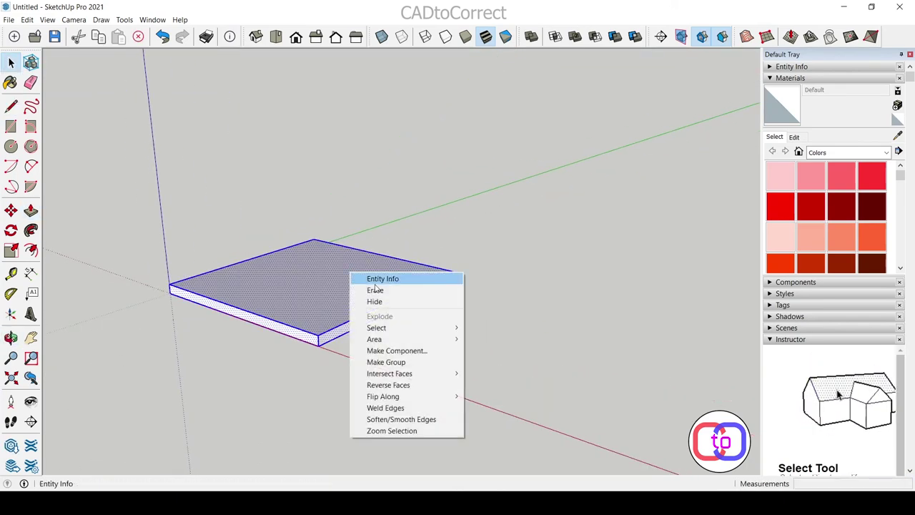
Orbit down onto the slab and start a line at its corner for the narrow wall base.
{"action": "scroll", "coordinate": [353, 232], "scroll_direction": "down", "scroll_amount": 2}
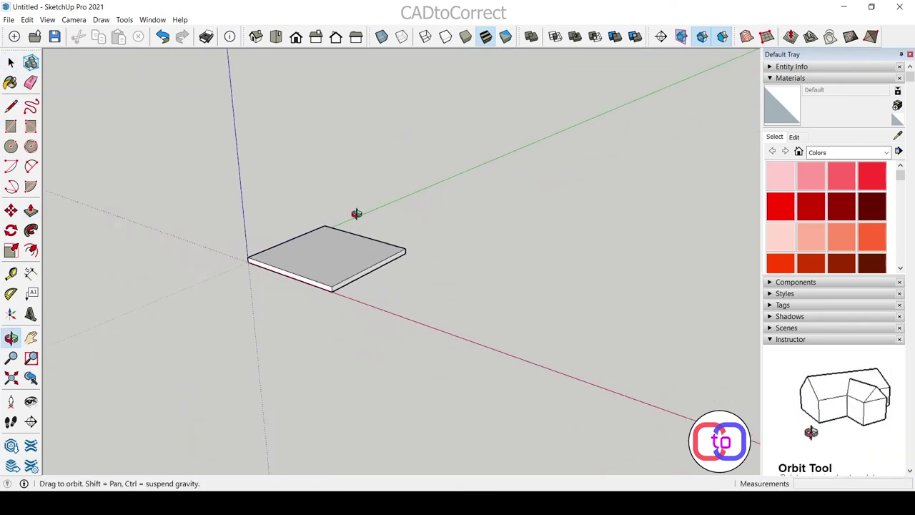
{"action": "middle_click_drag", "start_coordinate": [356, 213], "coordinate": [369, 290]}
{"action": "scroll", "coordinate": [221, 322], "scroll_direction": "up", "scroll_amount": 3}
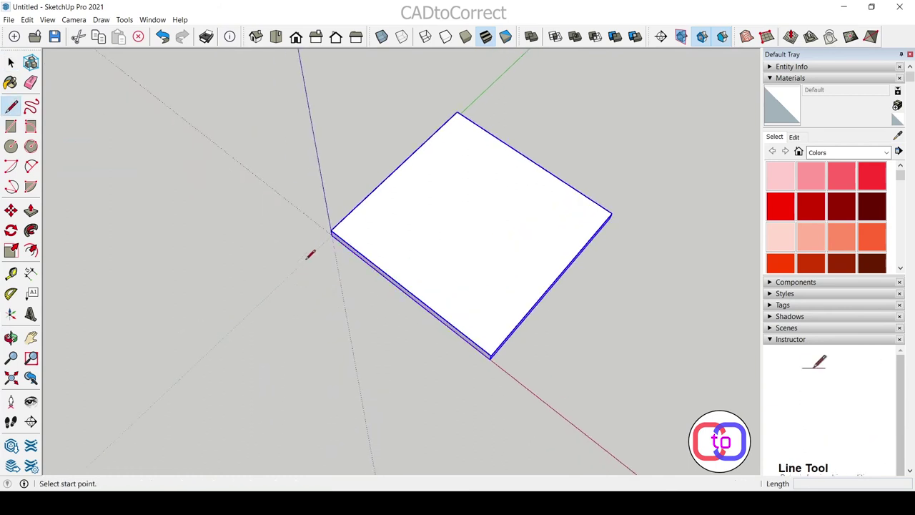
{"action": "scroll", "coordinate": [309, 257], "scroll_direction": "up", "scroll_amount": 3}
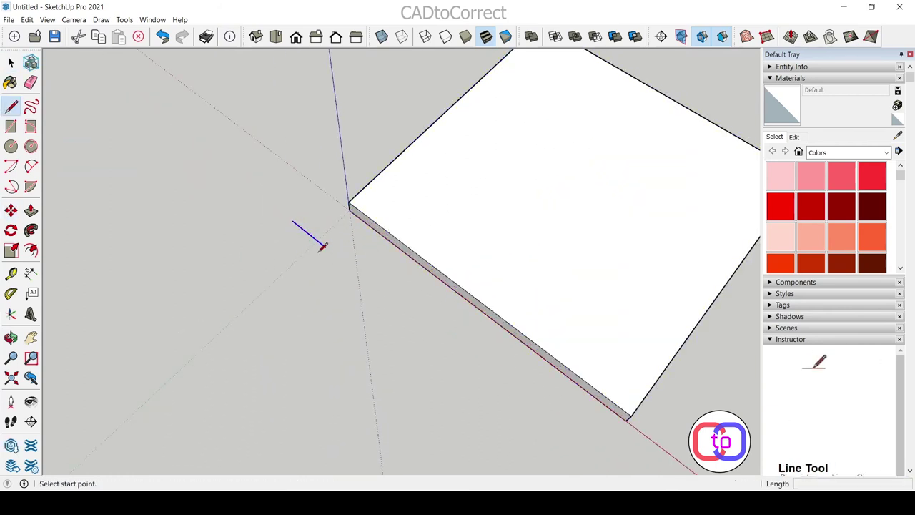
{"action": "left_click", "coordinate": [322, 246]}
{"action": "scroll", "coordinate": [230, 331], "scroll_direction": "down", "scroll_amount": 3}
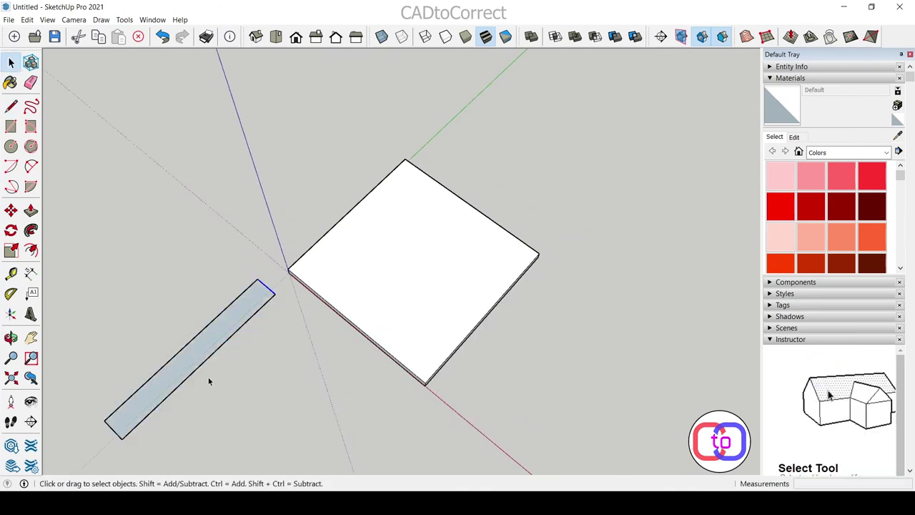
Push/Pull the narrow strip up into a tall wall beside the slab.
{"action": "key", "text": "p"}
{"action": "left_click", "coordinate": [208, 335]}
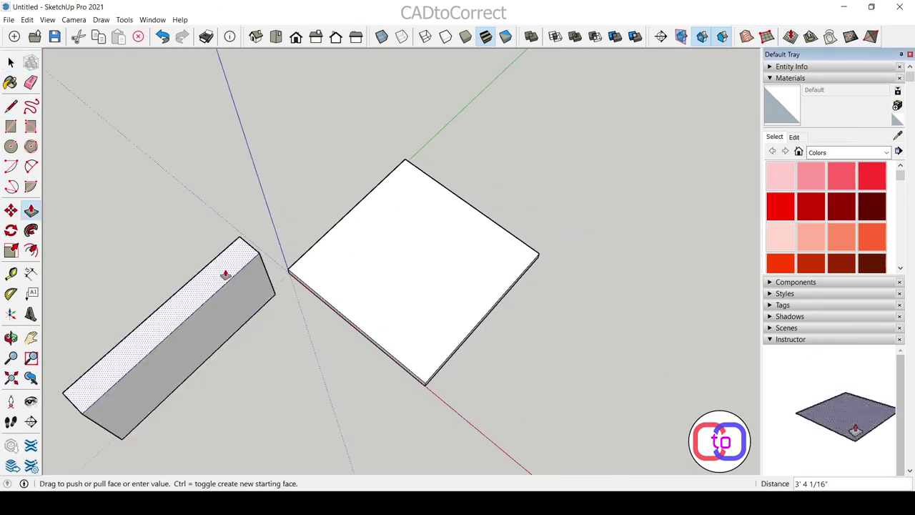
{"action": "middle_click_drag", "start_coordinate": [224, 268], "coordinate": [257, 211]}
{"action": "key", "text": "space"}
{"action": "left_click", "coordinate": [139, 301]}
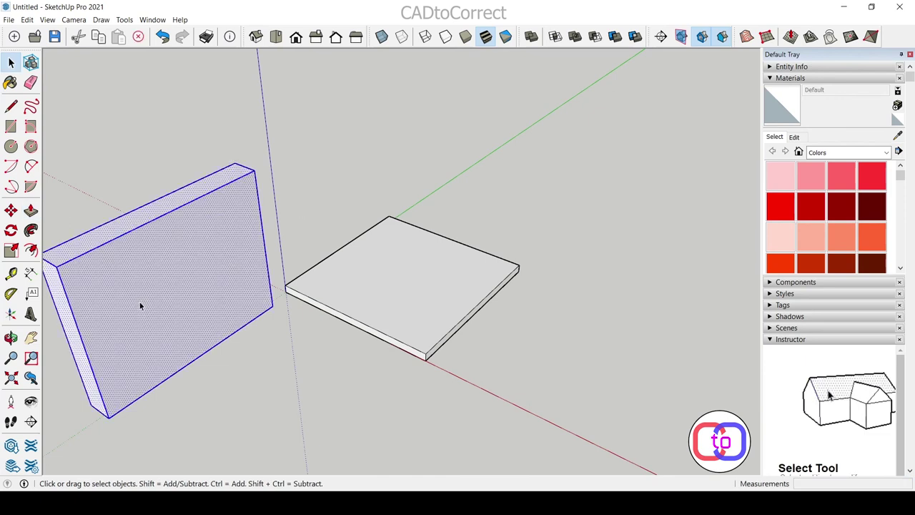
{"action": "left_click_drag", "start_coordinate": [140, 302], "coordinate": [192, 393]}
{"action": "middle_click_drag", "start_coordinate": [192, 393], "coordinate": [383, 230]}
{"action": "scroll", "coordinate": [202, 226], "scroll_direction": "up", "scroll_amount": 3}
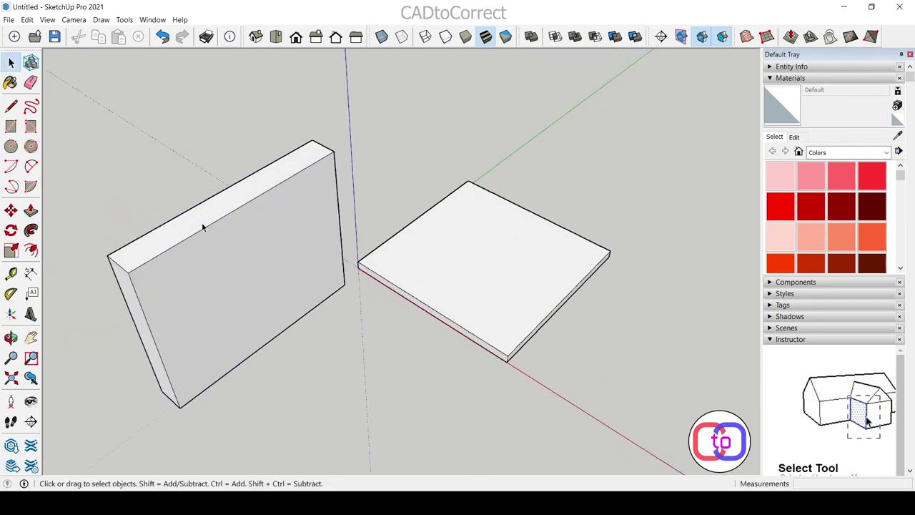
Draw a rectangle along the wall top and pull it up into a projecting cap.
{"action": "left_click", "coordinate": [128, 274]}
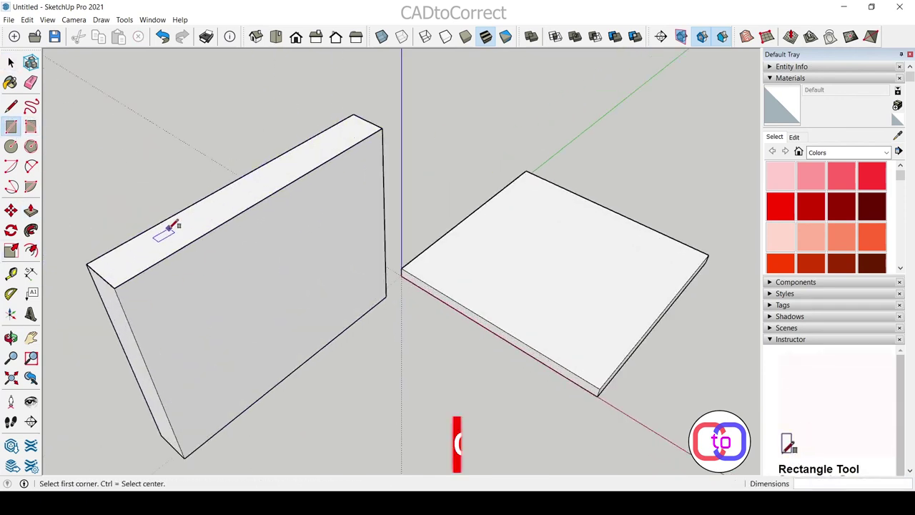
{"action": "key", "text": "p"}
{"action": "left_click", "coordinate": [188, 231]}
{"action": "scroll", "coordinate": [171, 265], "scroll_direction": "up", "scroll_amount": 3}
{"action": "mouse_move", "coordinate": [159, 270]}
{"action": "middle_mouse_down"}
{"action": "mouse_move", "coordinate": [260, 190]}
{"action": "mouse_move", "coordinate": [328, 206]}
{"action": "mouse_move", "coordinate": [492, 200]}
{"action": "mouse_move", "coordinate": [249, 342]}
{"action": "mouse_move", "coordinate": [327, 396]}
{"action": "middle_mouse_up"}
{"action": "left_click", "coordinate": [260, 190]}
{"action": "key", "text": "space"}
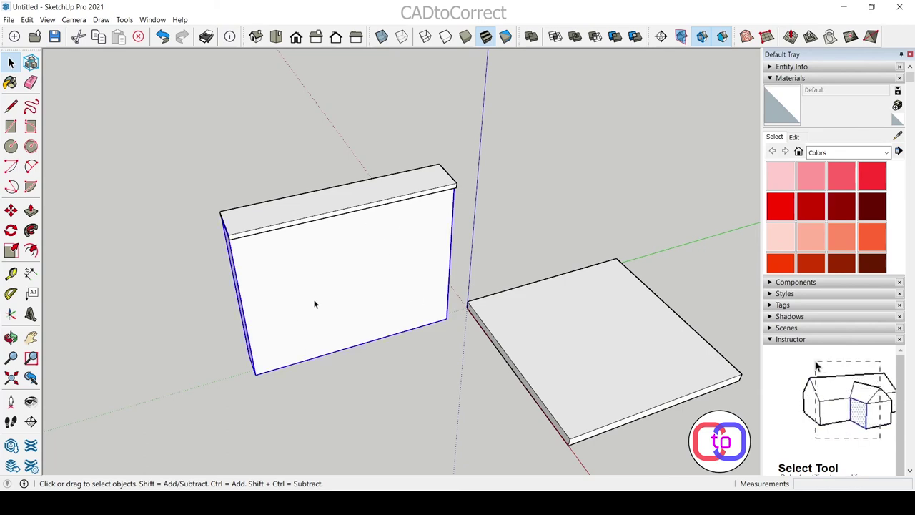
{"action": "key", "text": "m"}
{"action": "left_click", "coordinate": [338, 451]}
{"action": "key", "text": "ctrl"}
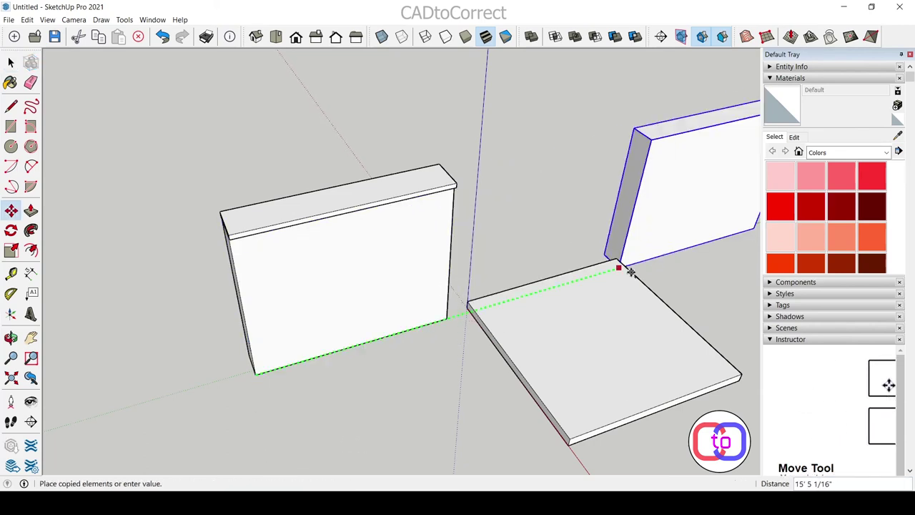
Place a copy of the capped wall at the slab's far corner.
{"action": "middle_click_drag", "start_coordinate": [633, 266], "coordinate": [458, 290]}
{"action": "scroll", "coordinate": [458, 290], "scroll_direction": "down", "scroll_amount": 3}
{"action": "scroll", "coordinate": [598, 262], "scroll_direction": "down", "scroll_amount": 2}
{"action": "scroll", "coordinate": [599, 261], "scroll_direction": "up", "scroll_amount": 4}
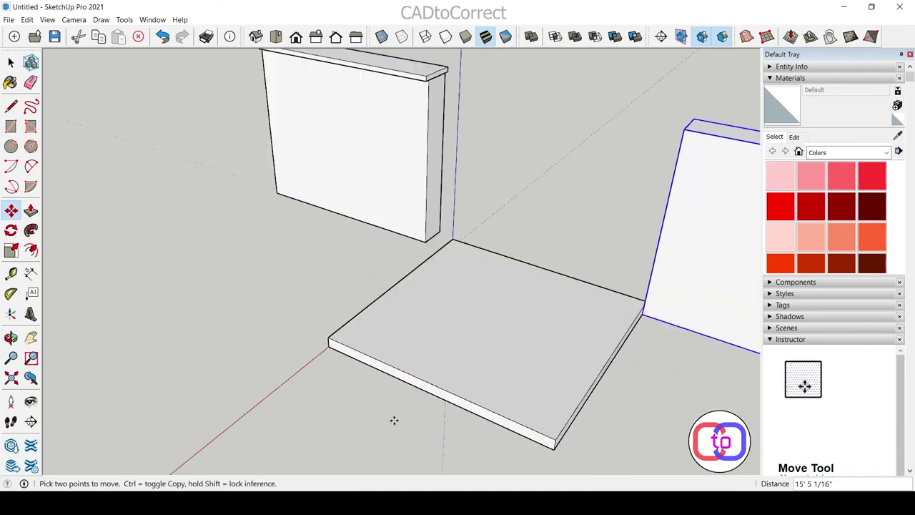
{"action": "scroll", "coordinate": [416, 312], "scroll_direction": "up", "scroll_amount": 2}
{"action": "left_click", "coordinate": [415, 311]}
{"action": "scroll", "coordinate": [415, 311], "scroll_direction": "up", "scroll_amount": 3}
{"action": "scroll", "coordinate": [433, 261], "scroll_direction": "down", "scroll_amount": 5}
{"action": "scroll", "coordinate": [400, 286], "scroll_direction": "up", "scroll_amount": 4}
{"action": "mouse_move", "coordinate": [400, 286]}
{"action": "middle_mouse_down"}
{"action": "mouse_move", "coordinate": [350, 271]}
{"action": "mouse_move", "coordinate": [293, 279]}
{"action": "middle_mouse_up"}
Push/Pull the copied wall's face to make it thicker.
{"action": "key", "text": "r"}
{"action": "scroll", "coordinate": [290, 286], "scroll_direction": "down", "scroll_amount": 2}
{"action": "key", "text": "space"}
{"action": "mouse_move", "coordinate": [280, 341]}
{"action": "middle_mouse_down"}
{"action": "mouse_move", "coordinate": [462, 314]}
{"action": "mouse_move", "coordinate": [287, 116]}
{"action": "mouse_move", "coordinate": [571, 143]}
{"action": "mouse_move", "coordinate": [408, 239]}
{"action": "mouse_move", "coordinate": [510, 286]}
{"action": "mouse_move", "coordinate": [331, 365]}
{"action": "middle_mouse_up"}
{"action": "key", "text": "p"}
{"action": "scroll", "coordinate": [472, 308], "scroll_direction": "up", "scroll_amount": 3}
{"action": "key", "text": "p"}
{"action": "left_click", "coordinate": [461, 256]}
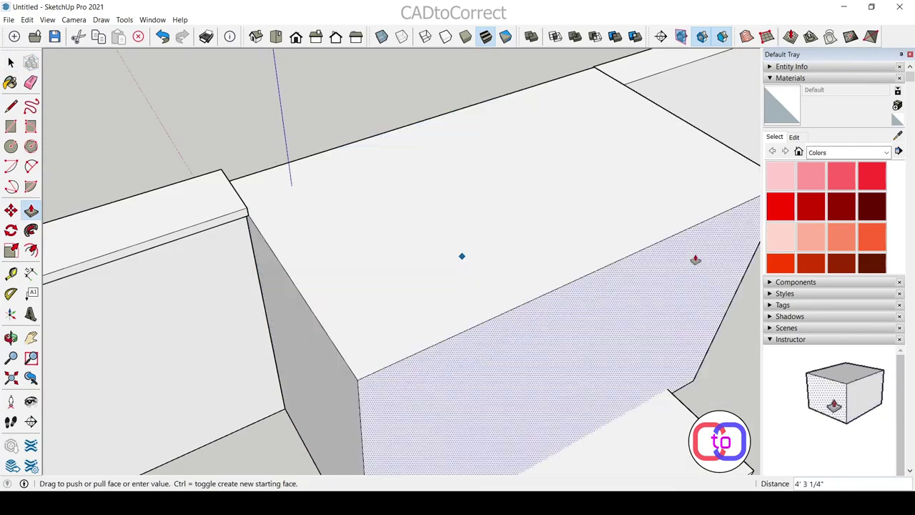
{"action": "left_click", "coordinate": [694, 260]}
{"action": "mouse_move", "coordinate": [695, 259]}
{"action": "middle_mouse_down"}
{"action": "mouse_move", "coordinate": [290, 357]}
{"action": "mouse_move", "coordinate": [394, 313]}
{"action": "mouse_move", "coordinate": [273, 184]}
{"action": "middle_mouse_up"}
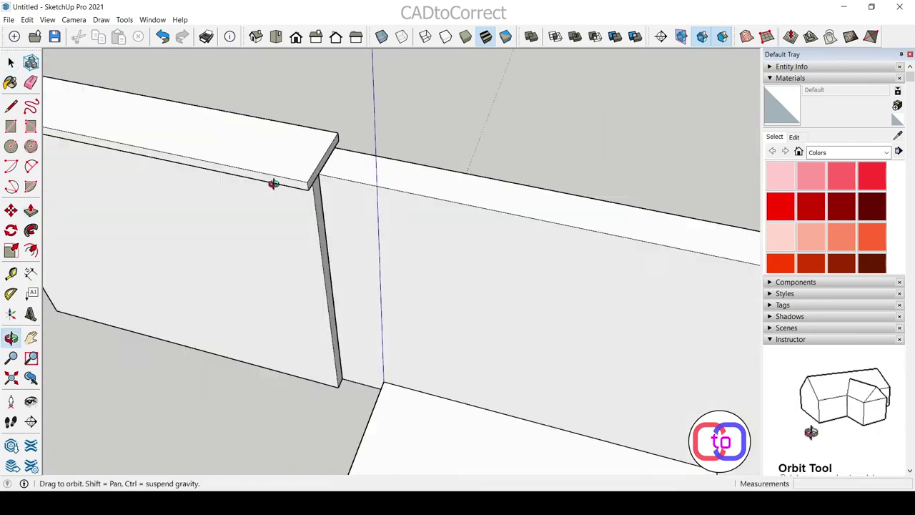
{"action": "key", "text": "space"}
Set up an eye-level camera view looking along the walls for Scene 1.
{"action": "mouse_move", "coordinate": [323, 166]}
{"action": "middle_mouse_down"}
{"action": "mouse_move", "coordinate": [694, 231]}
{"action": "mouse_move", "coordinate": [625, 155]}
{"action": "mouse_move", "coordinate": [424, 242]}
{"action": "mouse_move", "coordinate": [39, 370]}
{"action": "middle_mouse_up"}
{"action": "left_click", "coordinate": [397, 327]}
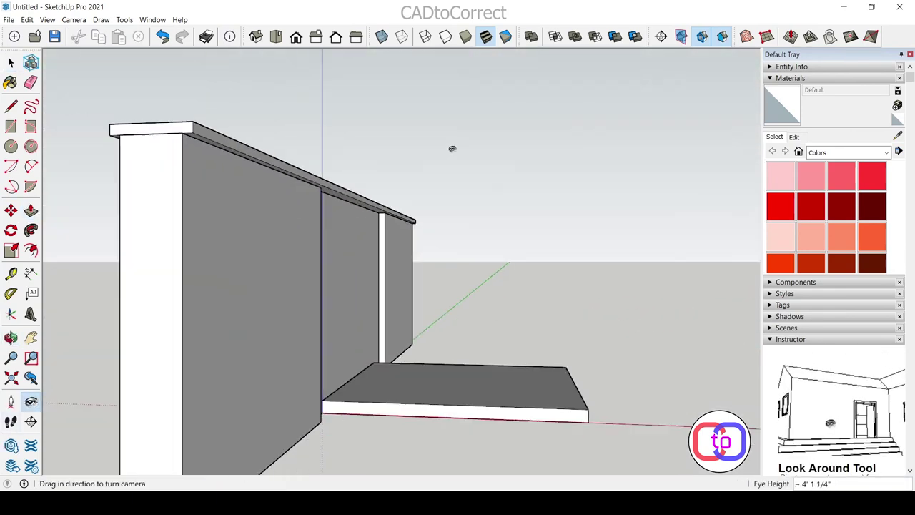
{"action": "left_click_drag", "start_coordinate": [451, 147], "coordinate": [745, 414]}
{"action": "scroll", "coordinate": [745, 415], "scroll_direction": "up", "scroll_amount": 1}
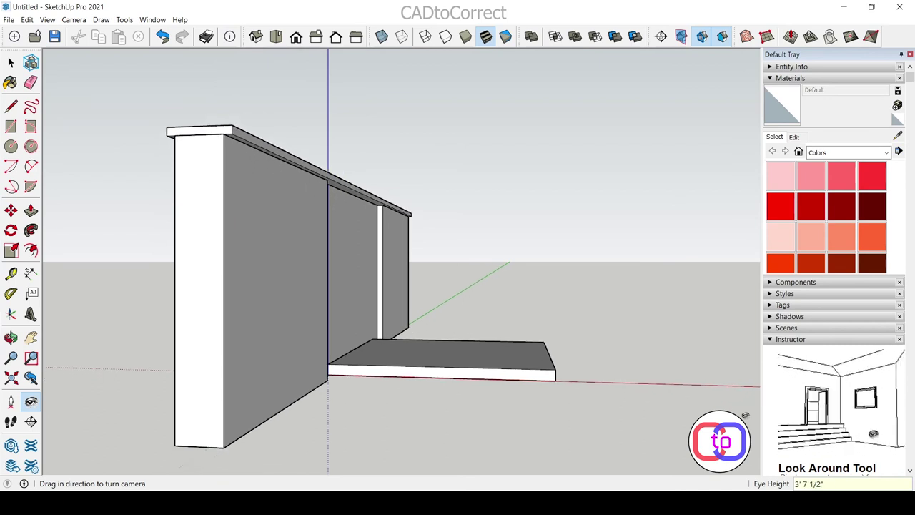
{"action": "middle_click_drag", "start_coordinate": [462, 272], "coordinate": [398, 262], "text": "shift"}
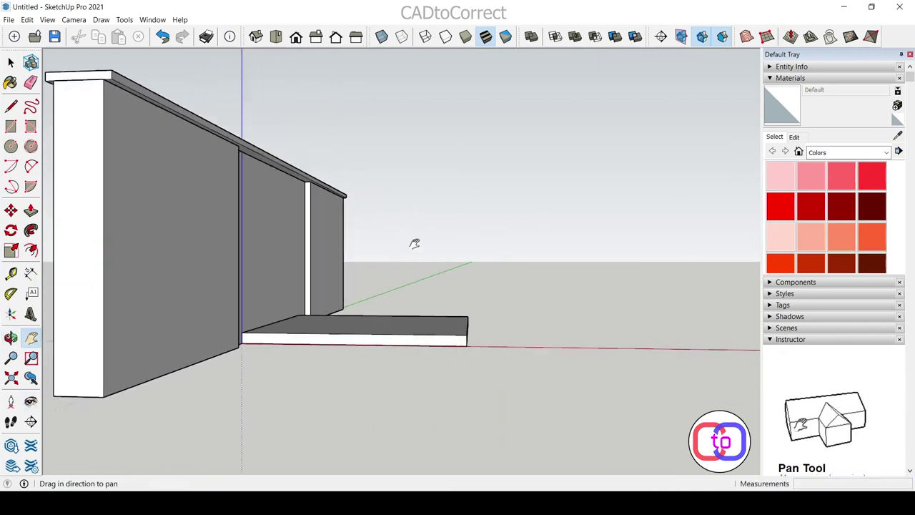
{"action": "left_click_drag", "start_coordinate": [398, 262], "coordinate": [445, 258]}
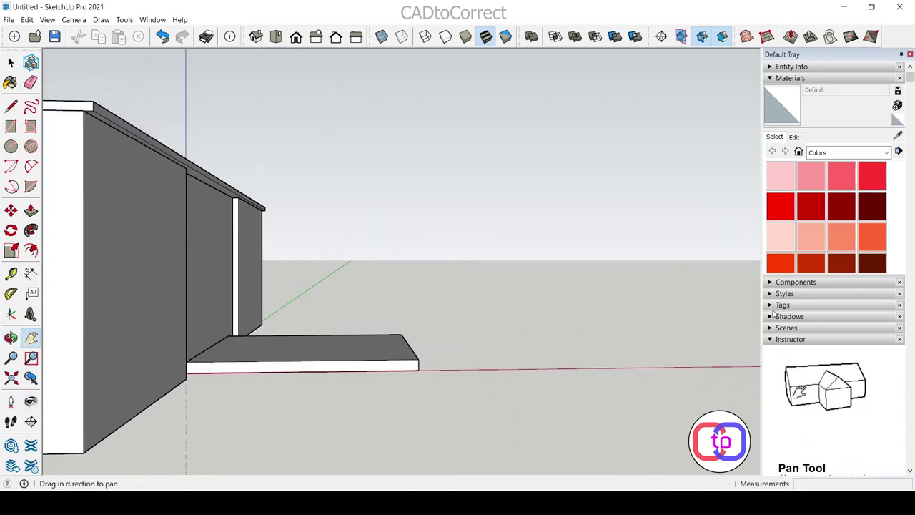
{"action": "middle_click_drag", "start_coordinate": [218, 128], "coordinate": [394, 149]}
{"action": "key", "text": "space"}
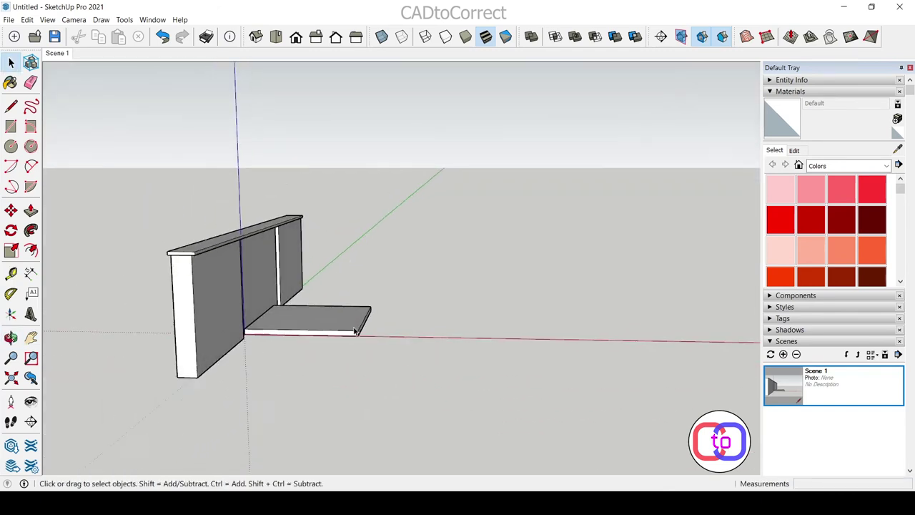
Draw a small ground face, slide it beside the platform, and make it a group.
{"action": "key", "text": "l"}
{"action": "scroll", "coordinate": [338, 402], "scroll_direction": "up", "scroll_amount": 3}
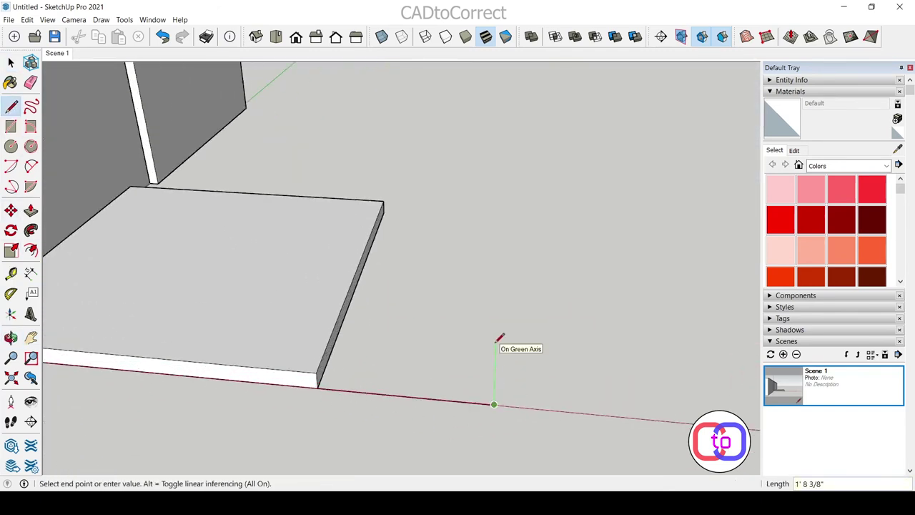
{"action": "left_click", "coordinate": [317, 386]}
{"action": "key", "text": "m"}
{"action": "left_click", "coordinate": [315, 392]}
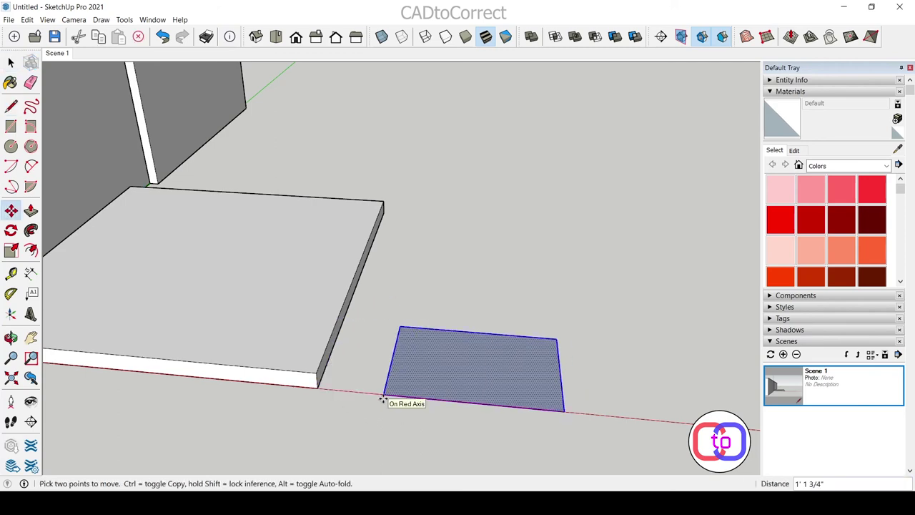
{"action": "left_click", "coordinate": [383, 399]}
{"action": "key", "text": "space"}
{"action": "scroll", "coordinate": [453, 372], "scroll_direction": "down", "scroll_amount": 2}
{"action": "key", "text": "space"}
{"action": "middle_click_drag", "start_coordinate": [550, 314], "coordinate": [378, 407]}
{"action": "left_click", "coordinate": [378, 406]}
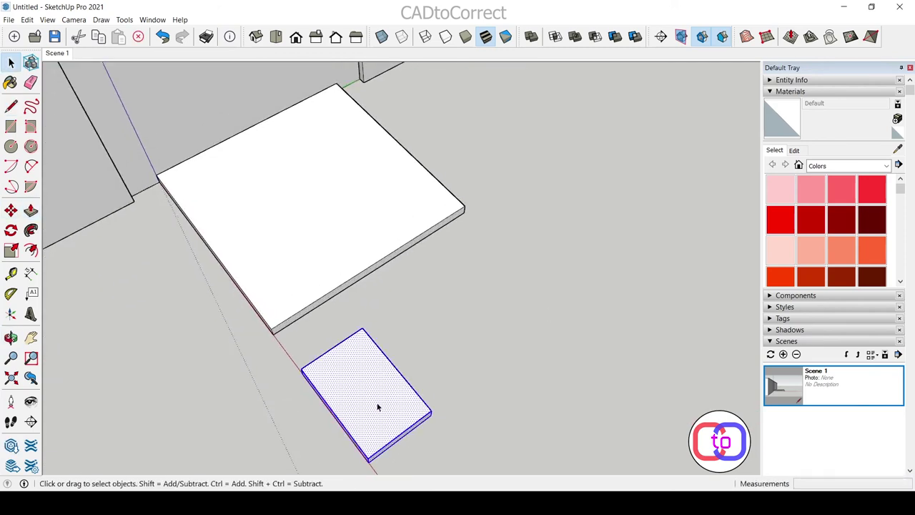
{"action": "right_click", "coordinate": [359, 378]}
{"action": "left_click", "coordinate": [388, 298]}
Copy the grouped slab repeatedly with Move+Ctrl to form a row of stepping pads.
{"action": "key", "text": "m"}
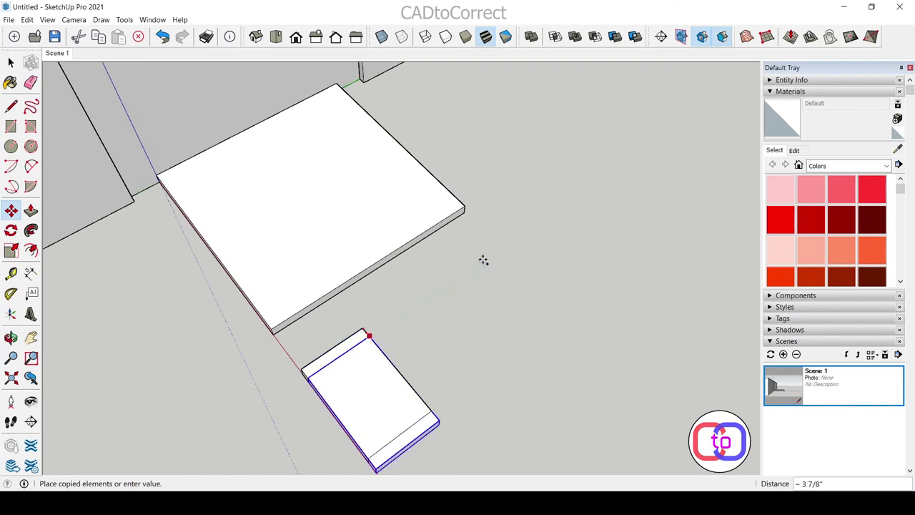
{"action": "left_click", "coordinate": [374, 262]}
{"action": "mouse_move", "coordinate": [374, 263]}
{"action": "middle_mouse_down"}
{"action": "mouse_move", "coordinate": [690, 193]}
{"action": "mouse_move", "coordinate": [520, 271]}
{"action": "mouse_move", "coordinate": [466, 465]}
{"action": "middle_mouse_up"}
{"action": "key", "text": "space"}
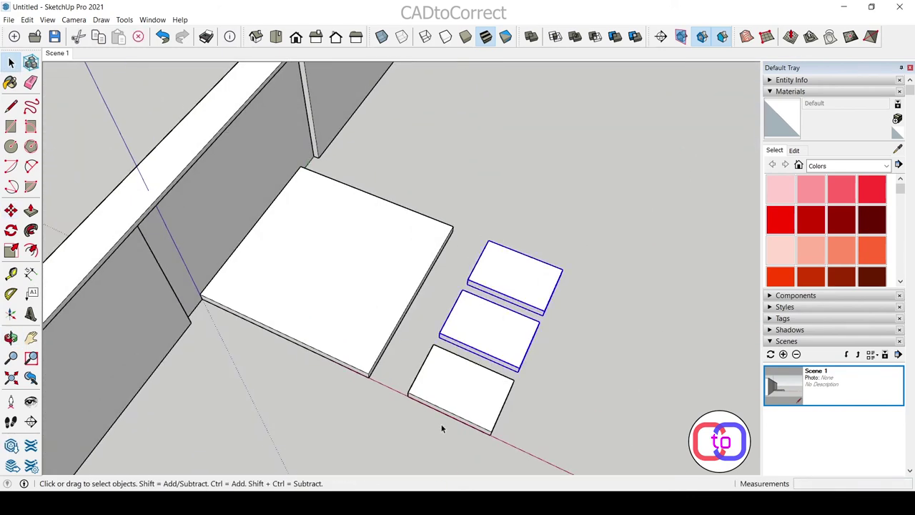
{"action": "left_click", "coordinate": [468, 278]}
{"action": "middle_click_drag", "start_coordinate": [468, 277], "coordinate": [509, 238]}
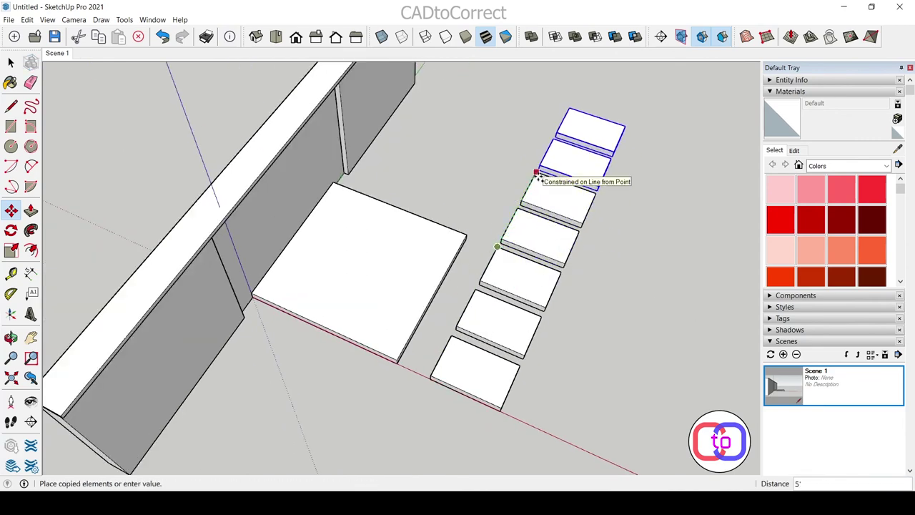
{"action": "left_click", "coordinate": [537, 173]}
{"action": "middle_click_drag", "start_coordinate": [537, 173], "coordinate": [568, 305]}
{"action": "mouse_move", "coordinate": [515, 275]}
{"action": "middle_mouse_down"}
{"action": "mouse_move", "coordinate": [404, 343]}
{"action": "mouse_move", "coordinate": [262, 372]}
{"action": "middle_mouse_up"}
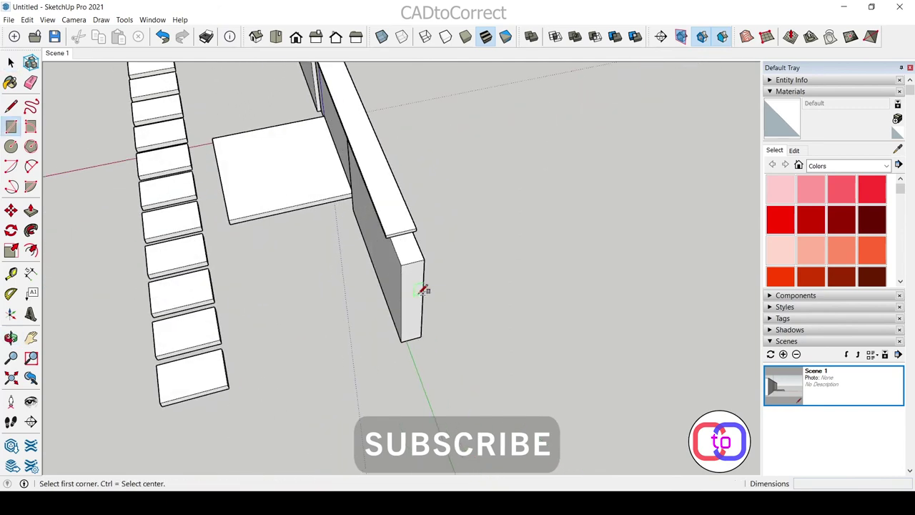
Push the face between the step and the wall in by 2 inches.
{"action": "key", "text": "p"}
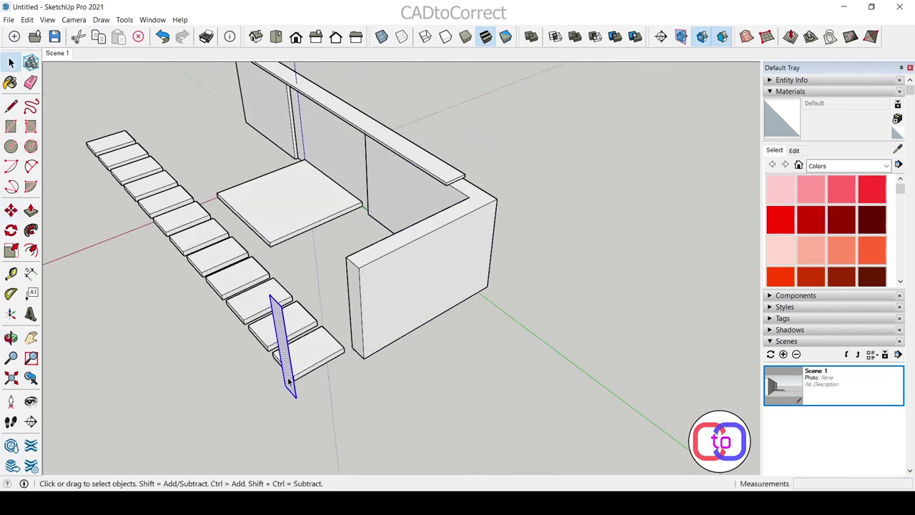
{"action": "key", "text": "space"}
{"action": "mouse_move", "coordinate": [284, 371]}
{"action": "middle_mouse_down"}
{"action": "mouse_move", "coordinate": [218, 295]}
{"action": "mouse_move", "coordinate": [188, 353]}
{"action": "middle_mouse_up"}
{"action": "key", "text": "r"}
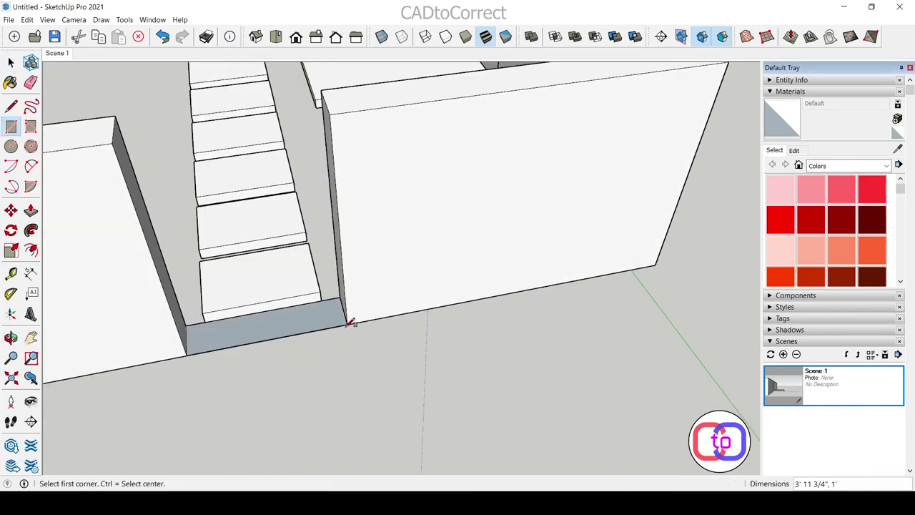
{"action": "left_click", "coordinate": [291, 327]}
{"action": "mouse_move", "coordinate": [291, 327]}
{"action": "middle_mouse_down"}
{"action": "mouse_move", "coordinate": [395, 188]}
{"action": "mouse_move", "coordinate": [390, 367]}
{"action": "mouse_move", "coordinate": [364, 444]}
{"action": "middle_mouse_up"}
{"action": "mouse_move", "coordinate": [445, 413]}
{"action": "middle_mouse_down"}
{"action": "mouse_move", "coordinate": [338, 419]}
{"action": "mouse_move", "coordinate": [163, 306]}
{"action": "mouse_move", "coordinate": [302, 384]}
{"action": "mouse_move", "coordinate": [283, 386]}
{"action": "mouse_move", "coordinate": [378, 374]}
{"action": "mouse_move", "coordinate": [249, 364]}
{"action": "mouse_move", "coordinate": [237, 319]}
{"action": "middle_mouse_up"}
Draw a rectangle from the wall top down the wall side to fill the gap by the treads.
{"action": "key", "text": "space"}
{"action": "key", "text": "r"}
{"action": "left_click", "coordinate": [227, 205]}
{"action": "left_click", "coordinate": [256, 337]}
{"action": "key", "text": "space"}
{"action": "left_click", "coordinate": [237, 319]}
{"action": "right_click", "coordinate": [235, 319]}
{"action": "key", "text": "Escape"}
{"action": "scroll", "coordinate": [261, 317], "scroll_direction": "up", "scroll_amount": 5}
{"action": "key", "text": "r"}
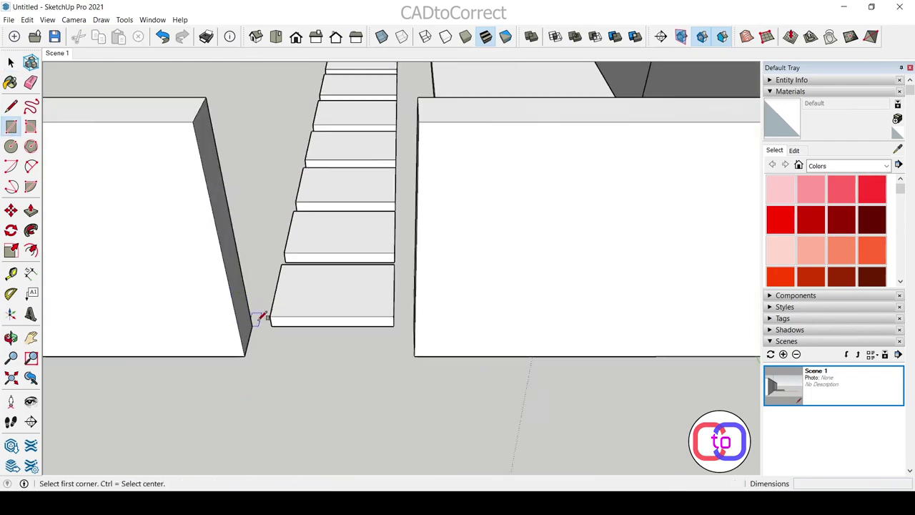
{"action": "key", "text": "p"}
{"action": "scroll", "coordinate": [574, 204], "scroll_direction": "up", "scroll_amount": 3}
{"action": "scroll", "coordinate": [536, 221], "scroll_direction": "up", "scroll_amount": 2}
{"action": "mouse_move", "coordinate": [535, 221]}
{"action": "middle_mouse_down"}
{"action": "mouse_move", "coordinate": [343, 407]}
{"action": "mouse_move", "coordinate": [529, 389]}
{"action": "mouse_move", "coordinate": [507, 341]}
{"action": "middle_mouse_up"}
{"action": "scroll", "coordinate": [306, 210], "scroll_direction": "up", "scroll_amount": 4}
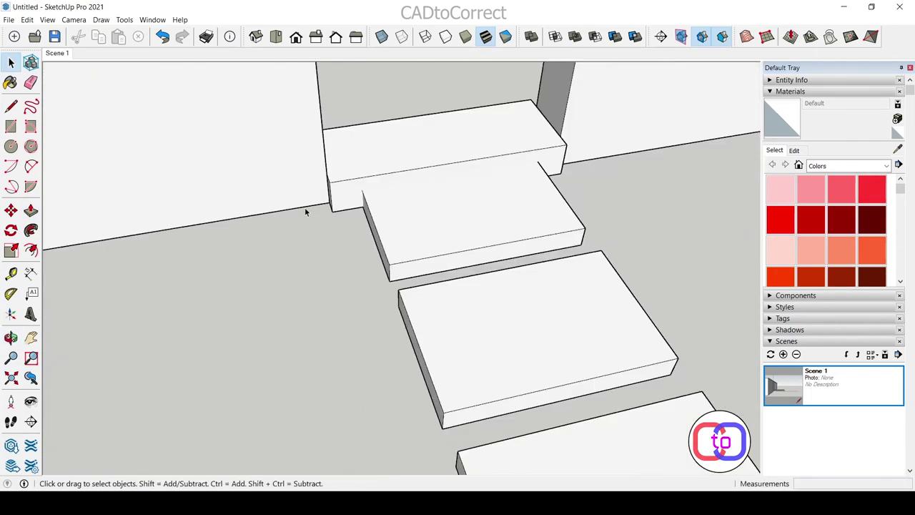
Place the copied board at the wall corner above the treads.
{"action": "left_click", "coordinate": [335, 206]}
{"action": "mouse_move", "coordinate": [305, 230]}
{"action": "middle_mouse_down"}
{"action": "mouse_move", "coordinate": [527, 214]}
{"action": "mouse_move", "coordinate": [272, 272]}
{"action": "mouse_move", "coordinate": [311, 236]}
{"action": "mouse_move", "coordinate": [568, 411]}
{"action": "middle_mouse_up"}
{"action": "key", "text": "space"}
{"action": "key", "text": "space"}
{"action": "mouse_move", "coordinate": [445, 280]}
{"action": "middle_mouse_down"}
{"action": "mouse_move", "coordinate": [402, 112]}
{"action": "mouse_move", "coordinate": [321, 190]}
{"action": "middle_mouse_up"}
{"action": "scroll", "coordinate": [446, 198], "scroll_direction": "up", "scroll_amount": 3}
{"action": "scroll", "coordinate": [501, 139], "scroll_direction": "up", "scroll_amount": 3}
{"action": "mouse_move", "coordinate": [500, 140]}
{"action": "middle_mouse_down"}
{"action": "mouse_move", "coordinate": [471, 112]}
{"action": "mouse_move", "coordinate": [582, 153]}
{"action": "mouse_move", "coordinate": [617, 210]}
{"action": "mouse_move", "coordinate": [466, 196]}
{"action": "mouse_move", "coordinate": [511, 147]}
{"action": "middle_mouse_up"}
{"action": "scroll", "coordinate": [616, 211], "scroll_direction": "up", "scroll_amount": 3}
{"action": "key", "text": "m"}
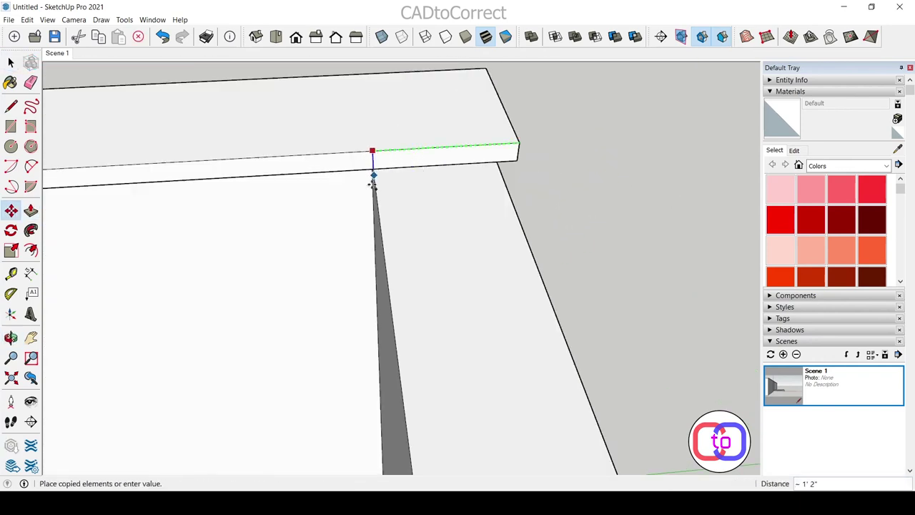
{"action": "left_click", "coordinate": [372, 183]}
{"action": "middle_click_drag", "start_coordinate": [372, 183], "coordinate": [385, 178]}
{"action": "scroll", "coordinate": [327, 98], "scroll_direction": "down", "scroll_amount": 5}
{"action": "mouse_move", "coordinate": [326, 98]}
{"action": "middle_mouse_down"}
{"action": "mouse_move", "coordinate": [667, 256]}
{"action": "mouse_move", "coordinate": [425, 310]}
{"action": "middle_mouse_up"}
{"action": "scroll", "coordinate": [425, 310], "scroll_direction": "up", "scroll_amount": 3}
{"action": "mouse_move", "coordinate": [326, 449]}
{"action": "middle_mouse_down"}
{"action": "mouse_move", "coordinate": [374, 430]}
{"action": "mouse_move", "coordinate": [410, 274]}
{"action": "mouse_move", "coordinate": [342, 158]}
{"action": "middle_mouse_up"}
Draw a rectangle across the door opening and delete its face to reopen the doorway.
{"action": "key", "text": "r"}
{"action": "scroll", "coordinate": [342, 158], "scroll_direction": "up", "scroll_amount": 2}
{"action": "left_click", "coordinate": [299, 95]}
{"action": "scroll", "coordinate": [298, 95], "scroll_direction": "up", "scroll_amount": 3}
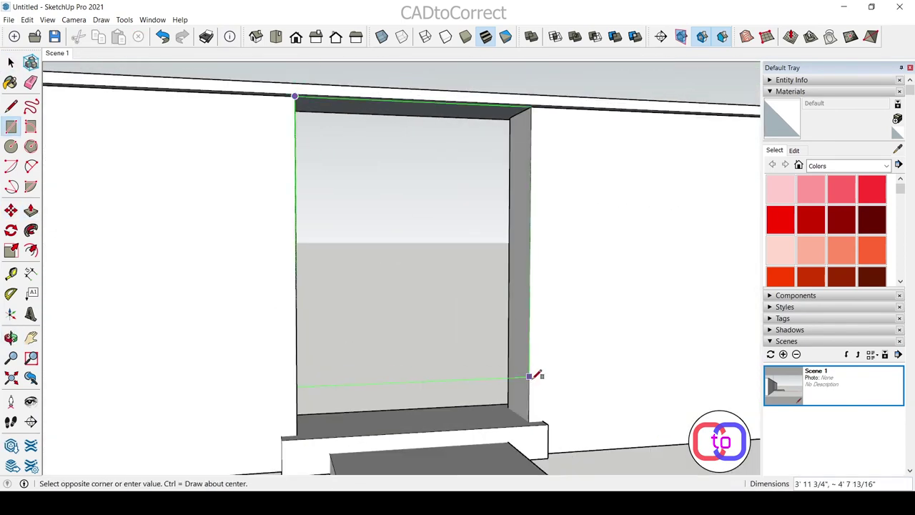
{"action": "left_click", "coordinate": [530, 416]}
{"action": "scroll", "coordinate": [530, 416], "scroll_direction": "down", "scroll_amount": 3}
{"action": "key", "text": "space"}
{"action": "scroll", "coordinate": [402, 212], "scroll_direction": "up", "scroll_amount": 2}
{"action": "mouse_move", "coordinate": [402, 212]}
{"action": "middle_mouse_down"}
{"action": "mouse_move", "coordinate": [388, 188]}
{"action": "mouse_move", "coordinate": [454, 187]}
{"action": "middle_mouse_up"}
{"action": "left_click", "coordinate": [429, 278]}
{"action": "key", "text": "Delete"}
{"action": "mouse_move", "coordinate": [429, 278]}
{"action": "middle_mouse_down"}
{"action": "mouse_move", "coordinate": [496, 126]}
{"action": "mouse_move", "coordinate": [490, 280]}
{"action": "mouse_move", "coordinate": [388, 348]}
{"action": "middle_mouse_up"}
Adjust the sill faces at the base of the doorway opening.
{"action": "right_click", "coordinate": [530, 348]}
{"action": "key", "text": "Escape"}
{"action": "key", "text": "r"}
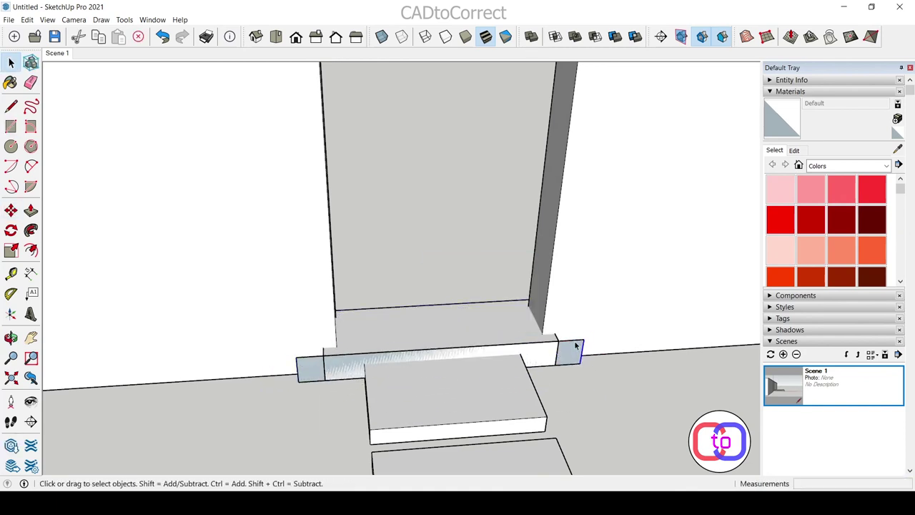
{"action": "scroll", "coordinate": [576, 346], "scroll_direction": "down", "scroll_amount": 3}
{"action": "key", "text": "m"}
{"action": "left_click_drag", "start_coordinate": [612, 355], "coordinate": [586, 210]}
{"action": "scroll", "coordinate": [586, 210], "scroll_direction": "up", "scroll_amount": 2}
{"action": "middle_click_drag", "start_coordinate": [586, 210], "coordinate": [150, 261]}
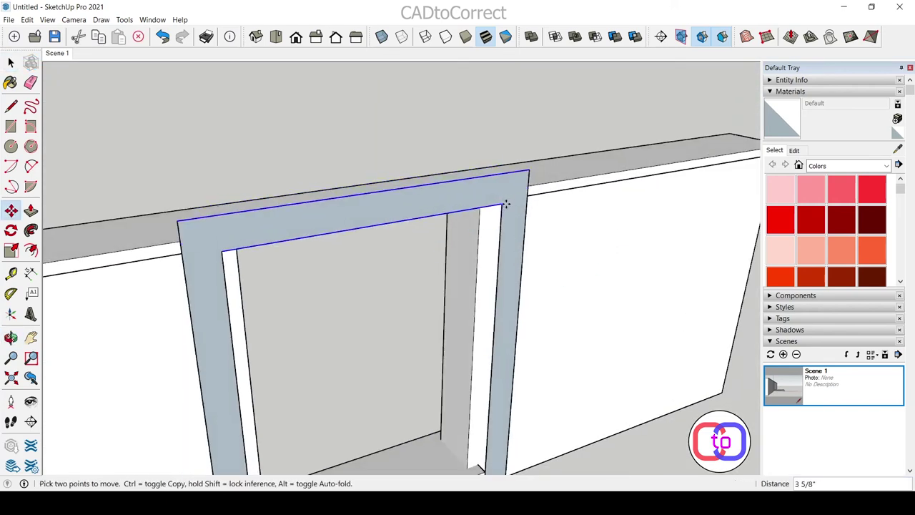
Push/Pull the frame outline outward and offset its face about 2" inward.
{"action": "scroll", "coordinate": [551, 184], "scroll_direction": "down", "scroll_amount": 5}
{"action": "key", "text": "space"}
{"action": "key", "text": "p"}
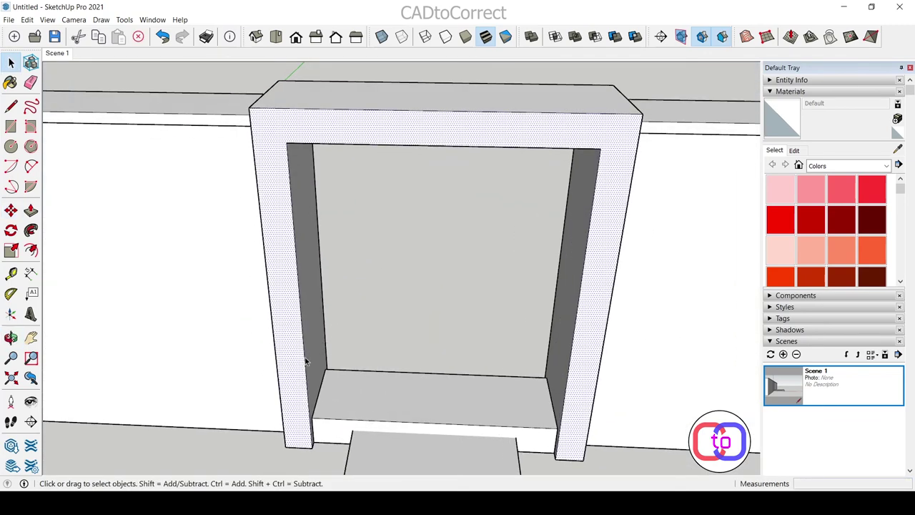
{"action": "key", "text": "f"}
{"action": "left_click", "coordinate": [386, 143]}
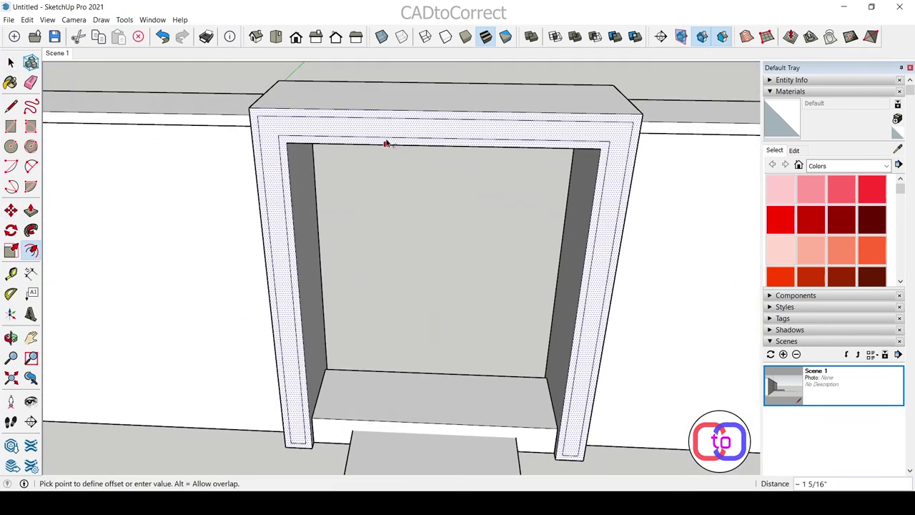
{"action": "left_click", "coordinate": [449, 158]}
Recess the offset inner band of the frame by 3/4" with Push/Pull.
{"action": "key", "text": "space"}
{"action": "scroll", "coordinate": [302, 450], "scroll_direction": "up", "scroll_amount": 5}
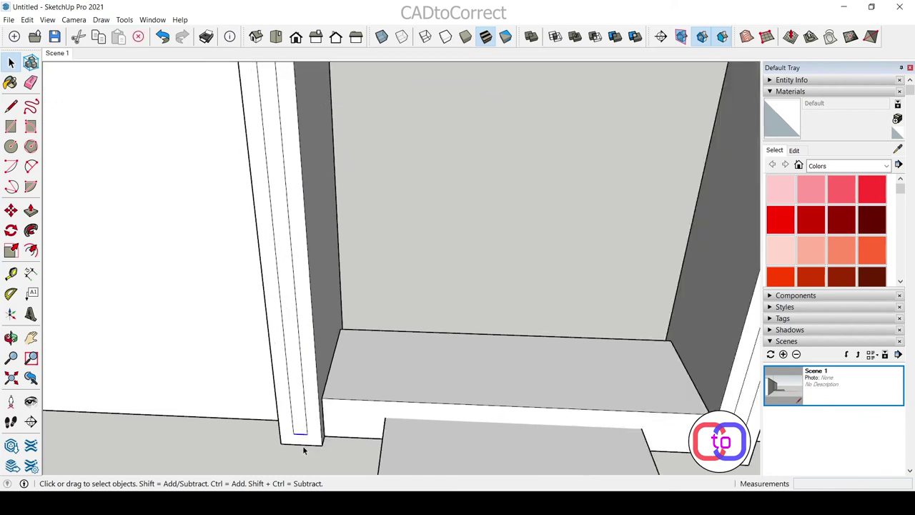
{"action": "key", "text": "p"}
{"action": "scroll", "coordinate": [243, 461], "scroll_direction": "up", "scroll_amount": 5}
{"action": "scroll", "coordinate": [243, 461], "scroll_direction": "down", "scroll_amount": 5}
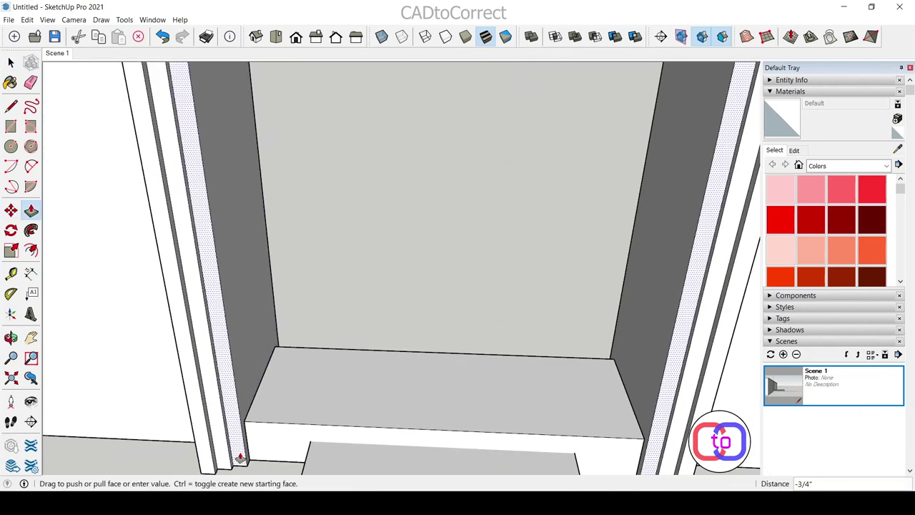
Triple-click to select the whole door frame and view the wall and steps from low front.
{"action": "key", "text": "space"}
{"action": "mouse_move", "coordinate": [435, 279]}
{"action": "middle_mouse_down"}
{"action": "mouse_move", "coordinate": [420, 339]}
{"action": "mouse_move", "coordinate": [281, 343]}
{"action": "mouse_move", "coordinate": [331, 243]}
{"action": "mouse_move", "coordinate": [391, 280]}
{"action": "mouse_move", "coordinate": [420, 208]}
{"action": "middle_mouse_up"}
{"action": "scroll", "coordinate": [421, 343], "scroll_direction": "down", "scroll_amount": 3}
{"action": "triple_click", "coordinate": [420, 209]}
{"action": "right_click", "coordinate": [409, 212]}
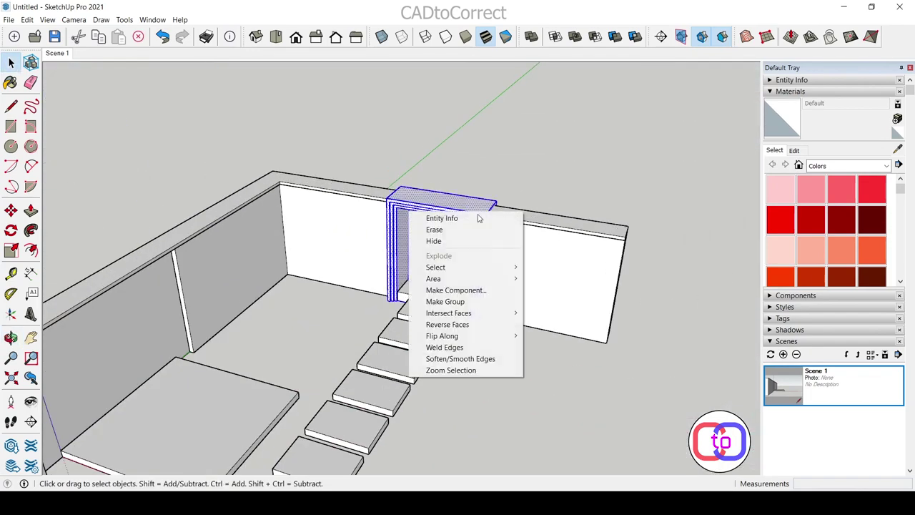
{"action": "left_click", "coordinate": [455, 305]}
{"action": "mouse_move", "coordinate": [454, 304]}
{"action": "middle_mouse_down"}
{"action": "mouse_move", "coordinate": [286, 215]}
{"action": "mouse_move", "coordinate": [214, 200]}
{"action": "middle_mouse_up"}
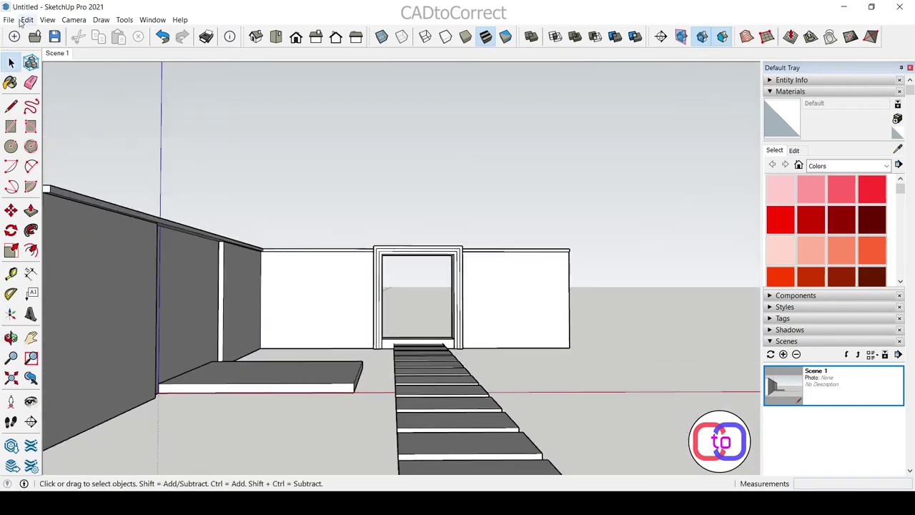
Save the model as Untitled.skp in Desktop > Walk Way, then pick a Lumion environment template.
{"action": "left_click", "coordinate": [10, 19]}
{"action": "left_click", "coordinate": [35, 96]}
{"action": "left_click", "coordinate": [316, 178]}
{"action": "double_click", "coordinate": [435, 239]}
{"action": "left_click", "coordinate": [510, 321]}
{"action": "left_click", "coordinate": [428, 330]}
{"action": "left_click", "coordinate": [633, 347]}
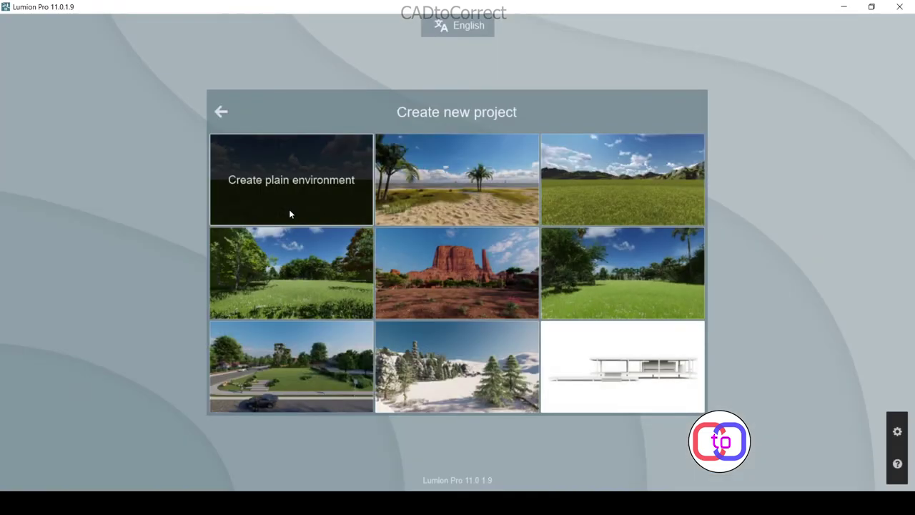
{"action": "left_click", "coordinate": [292, 284]}
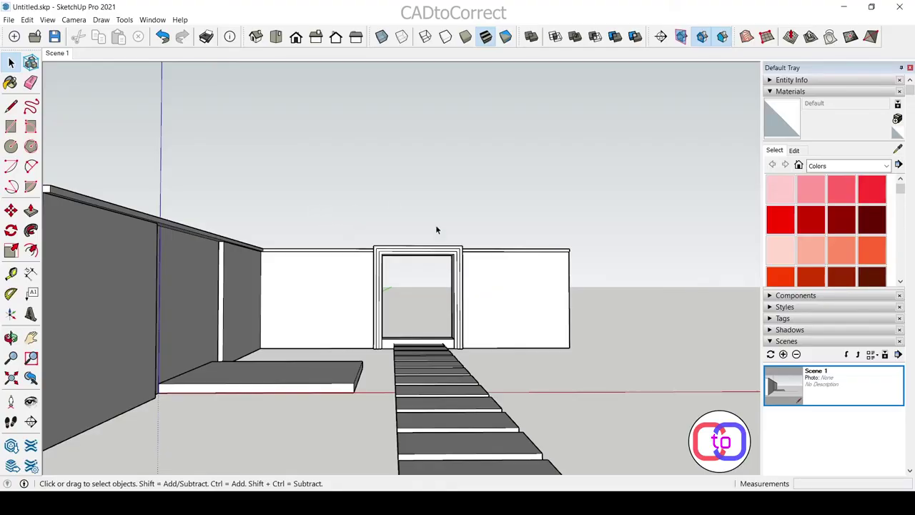
Select the top face of the door frame.
{"action": "scroll", "coordinate": [435, 224], "scroll_direction": "down", "scroll_amount": 5}
{"action": "middle_click_drag", "start_coordinate": [399, 193], "coordinate": [398, 237]}
{"action": "mouse_move", "coordinate": [385, 178]}
{"action": "middle_mouse_down"}
{"action": "mouse_move", "coordinate": [363, 229]}
{"action": "mouse_move", "coordinate": [470, 261]}
{"action": "middle_mouse_up"}
{"action": "scroll", "coordinate": [389, 215], "scroll_direction": "up", "scroll_amount": 2}
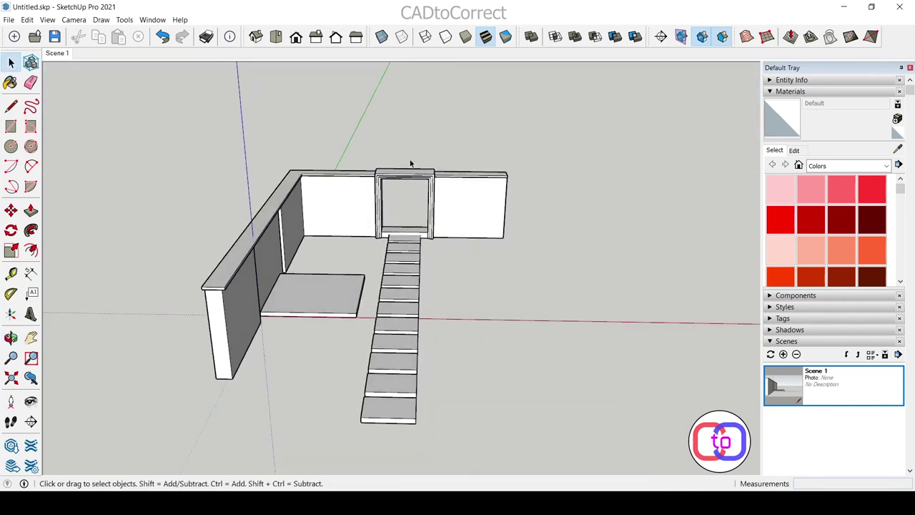
{"action": "scroll", "coordinate": [404, 153], "scroll_direction": "up", "scroll_amount": 3}
{"action": "key", "text": "t"}
{"action": "key", "text": "space"}
{"action": "left_click_drag", "start_coordinate": [326, 138], "coordinate": [506, 194]}
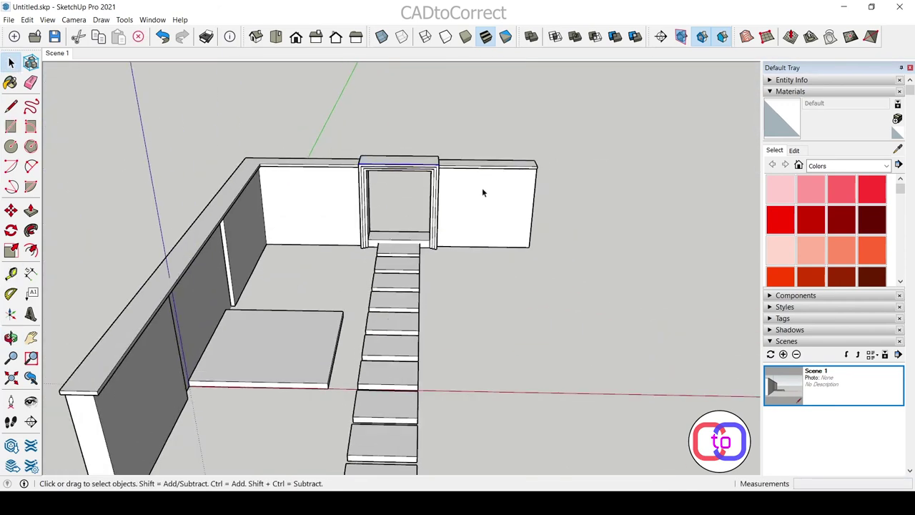
{"action": "middle_click_drag", "start_coordinate": [506, 194], "coordinate": [221, 273]}
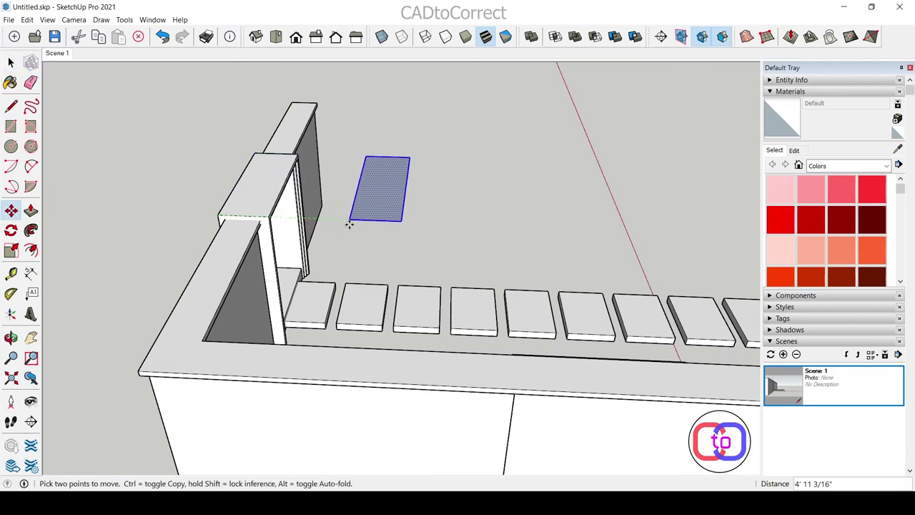
{"action": "key", "text": "Escape"}
{"action": "middle_click_drag", "start_coordinate": [346, 223], "coordinate": [335, 184]}
Move the top face up above the doorway and offset an inner outline on it.
{"action": "key", "text": "m"}
{"action": "left_click", "coordinate": [411, 166]}
{"action": "mouse_move", "coordinate": [411, 166]}
{"action": "middle_mouse_down"}
{"action": "mouse_move", "coordinate": [506, 329]}
{"action": "mouse_move", "coordinate": [474, 211]}
{"action": "middle_mouse_up"}
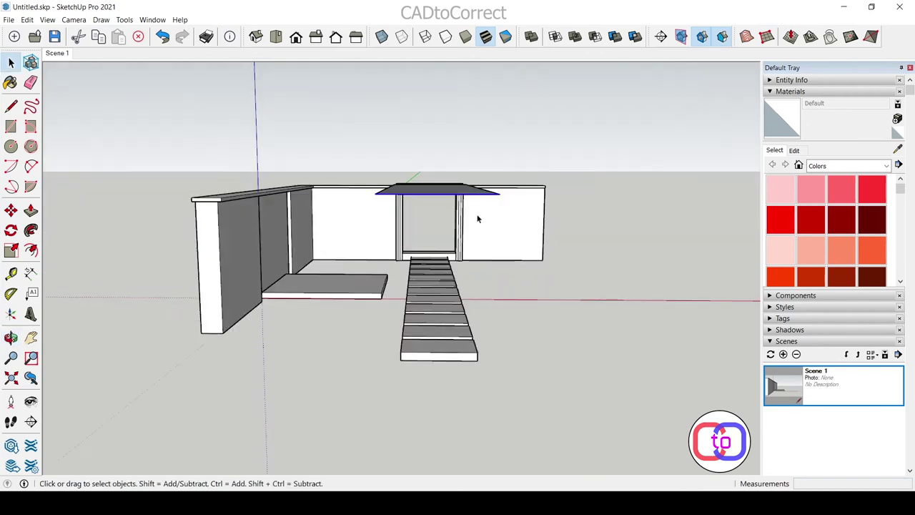
{"action": "scroll", "coordinate": [498, 298], "scroll_direction": "up", "scroll_amount": 5}
{"action": "scroll", "coordinate": [498, 298], "scroll_direction": "down", "scroll_amount": 3}
{"action": "middle_click_drag", "start_coordinate": [513, 272], "coordinate": [407, 137]}
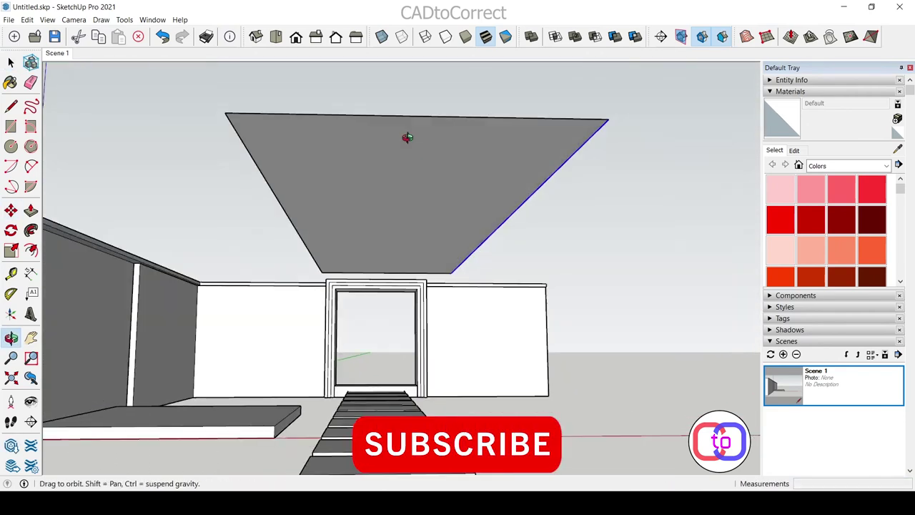
{"action": "key", "text": "f"}
{"action": "left_click", "coordinate": [403, 115]}
{"action": "left_click", "coordinate": [409, 133]}
{"action": "scroll", "coordinate": [250, 148], "scroll_direction": "up", "scroll_amount": 2}
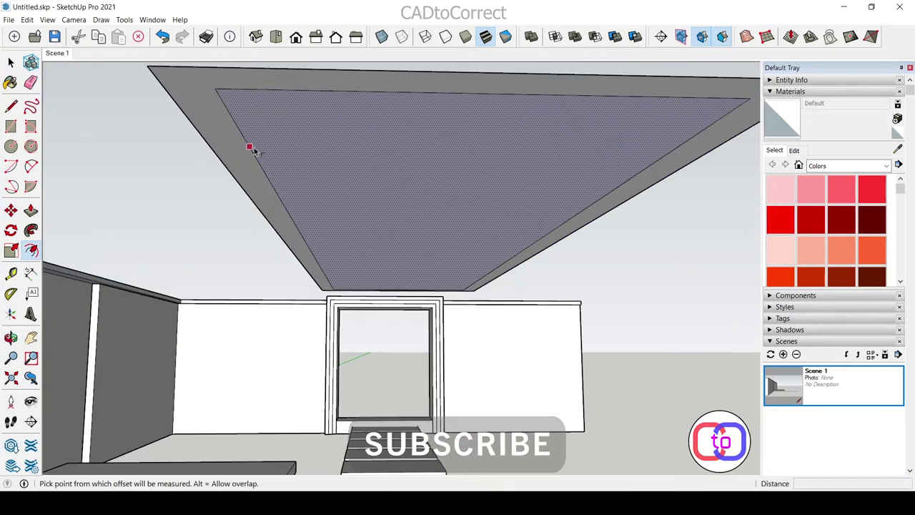
{"action": "mouse_move", "coordinate": [374, 183]}
{"action": "middle_mouse_down"}
{"action": "mouse_move", "coordinate": [347, 138]}
{"action": "mouse_move", "coordinate": [317, 149]}
{"action": "middle_mouse_up"}
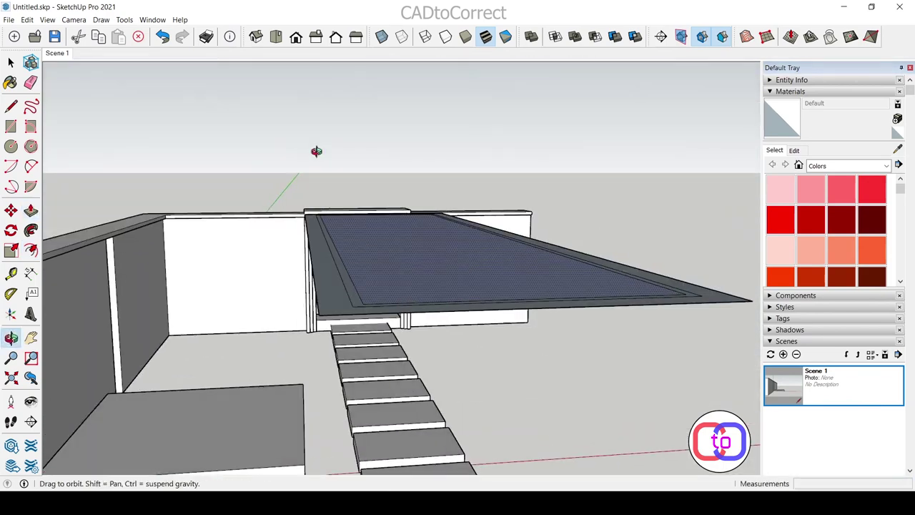
Push/Pull the raised face into a thick canopy slab and erase stray edges.
{"action": "key", "text": "space"}
{"action": "left_click", "coordinate": [640, 298]}
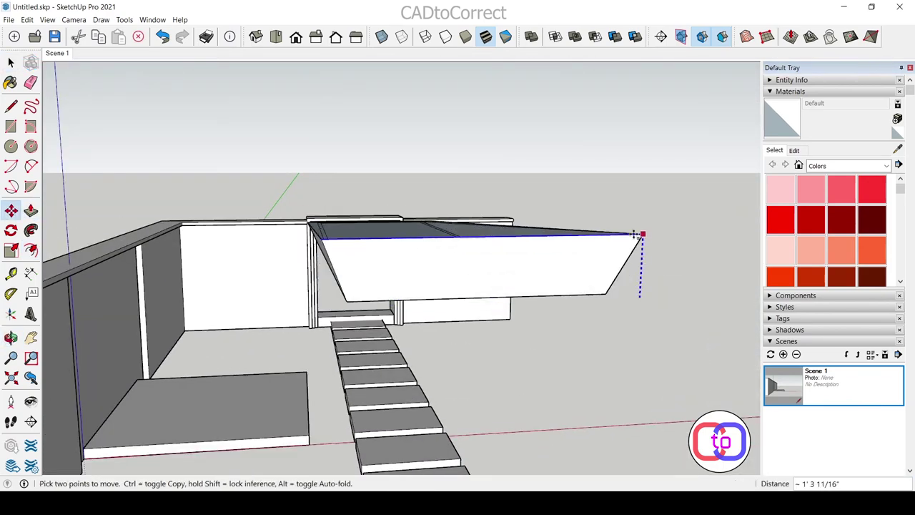
{"action": "key", "text": "ctrl"}
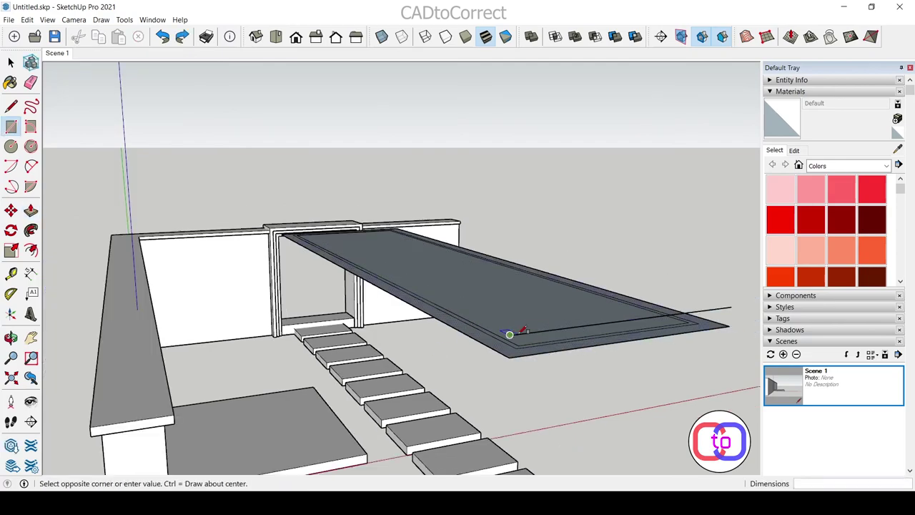
{"action": "key", "text": "p"}
{"action": "mouse_move", "coordinate": [662, 331]}
{"action": "middle_mouse_down"}
{"action": "mouse_move", "coordinate": [150, 434]}
{"action": "mouse_move", "coordinate": [216, 423]}
{"action": "mouse_move", "coordinate": [466, 275]}
{"action": "mouse_move", "coordinate": [407, 186]}
{"action": "mouse_move", "coordinate": [336, 334]}
{"action": "middle_mouse_up"}
{"action": "middle_click_drag", "start_coordinate": [282, 226], "coordinate": [203, 215]}
{"action": "key", "text": "e"}
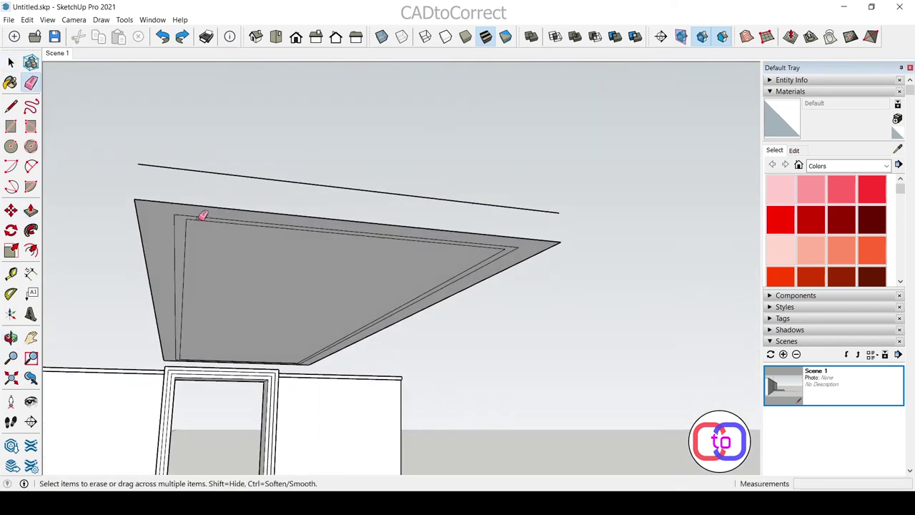
{"action": "mouse_move", "coordinate": [427, 299]}
{"action": "middle_mouse_down"}
{"action": "mouse_move", "coordinate": [373, 319]}
{"action": "mouse_move", "coordinate": [426, 212]}
{"action": "mouse_move", "coordinate": [383, 259]}
{"action": "mouse_move", "coordinate": [326, 222]}
{"action": "mouse_move", "coordinate": [240, 218]}
{"action": "middle_mouse_up"}
Offset the slab's underside by 6 and recess the inner panel 2".
{"action": "key", "text": "space"}
{"action": "key", "text": "f"}
{"action": "double_click", "coordinate": [325, 222]}
{"action": "key", "text": "space"}
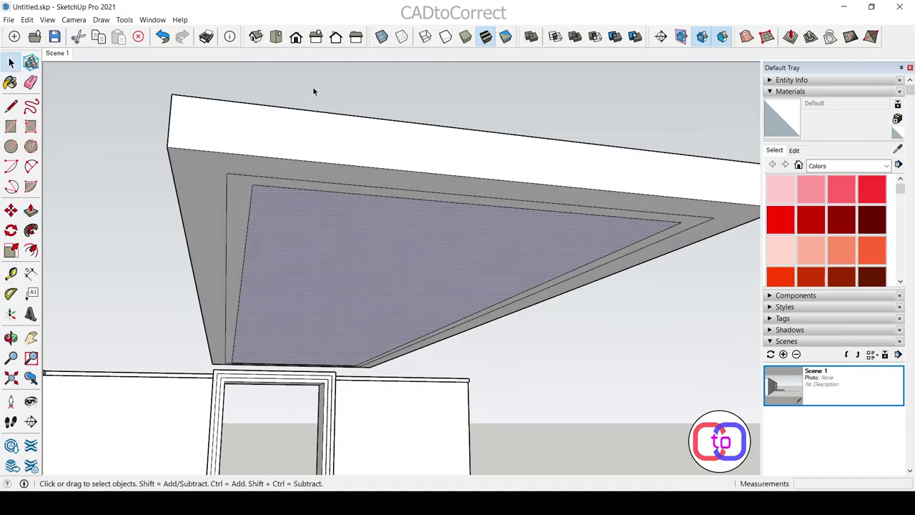
{"action": "key", "text": "p"}
{"action": "left_click", "coordinate": [265, 206]}
{"action": "left_click", "coordinate": [293, 235]}
{"action": "mouse_move", "coordinate": [294, 235]}
{"action": "middle_mouse_down"}
{"action": "mouse_move", "coordinate": [262, 255]}
{"action": "mouse_move", "coordinate": [345, 227]}
{"action": "mouse_move", "coordinate": [410, 112]}
{"action": "mouse_move", "coordinate": [510, 269]}
{"action": "mouse_move", "coordinate": [374, 171]}
{"action": "mouse_move", "coordinate": [333, 168]}
{"action": "mouse_move", "coordinate": [398, 129]}
{"action": "mouse_move", "coordinate": [260, 330]}
{"action": "middle_mouse_up"}
{"action": "key", "text": "space"}
Rotate the slab copy 90° and set it at the corner to form an L-shaped ceiling.
{"action": "key", "text": "c"}
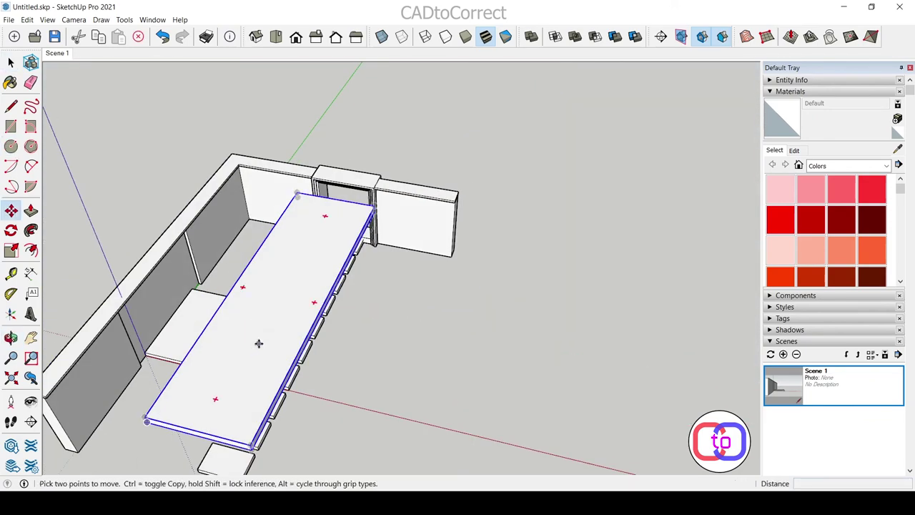
{"action": "left_click", "coordinate": [259, 343]}
{"action": "left_click", "coordinate": [425, 347]}
{"action": "left_click", "coordinate": [266, 198]}
{"action": "left_click", "coordinate": [253, 262]}
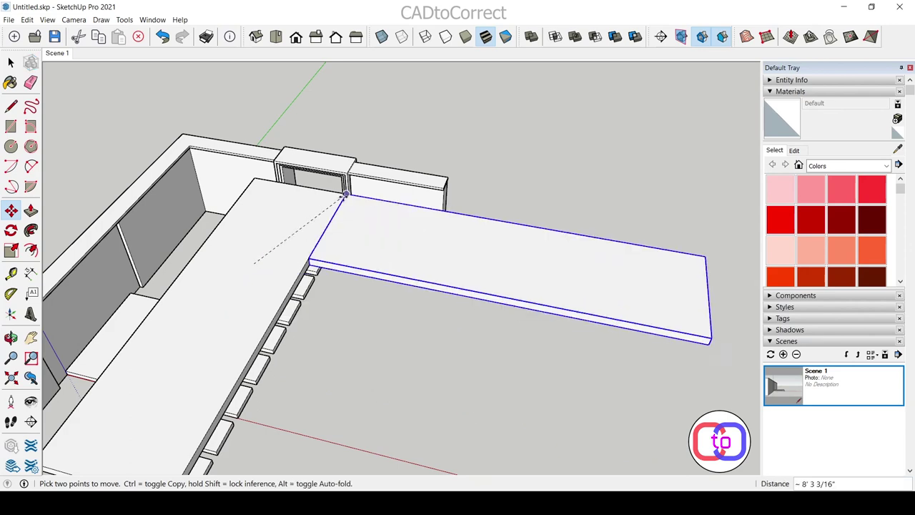
{"action": "left_click", "coordinate": [333, 197]}
{"action": "middle_click_drag", "start_coordinate": [333, 196], "coordinate": [359, 139]}
Invert the selection and hide the walls and stairs.
{"action": "key", "text": "space"}
{"action": "right_click", "coordinate": [360, 139]}
{"action": "left_click", "coordinate": [490, 265]}
{"action": "right_click", "coordinate": [463, 313]}
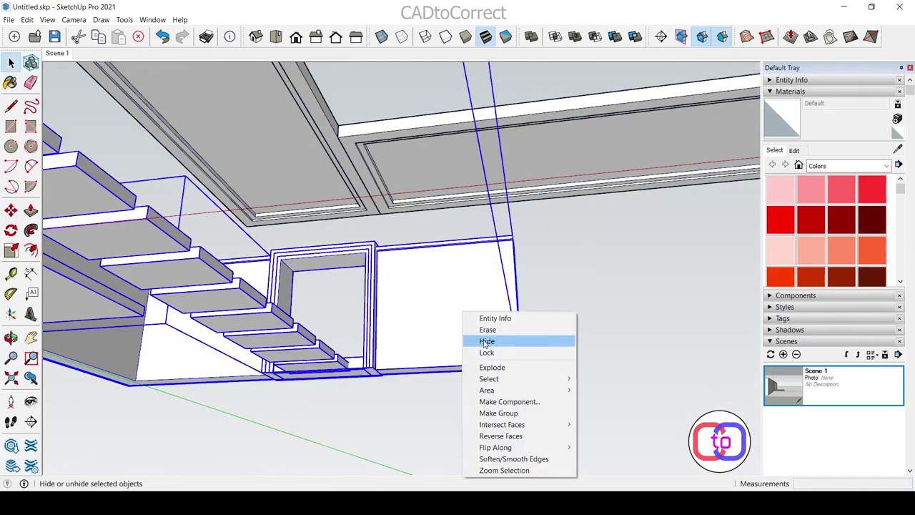
{"action": "left_click", "coordinate": [485, 341]}
Explode the left ceiling moulding group and erase its stray edge.
{"action": "left_click", "coordinate": [312, 200]}
{"action": "right_click", "coordinate": [328, 181]}
{"action": "left_click", "coordinate": [357, 264]}
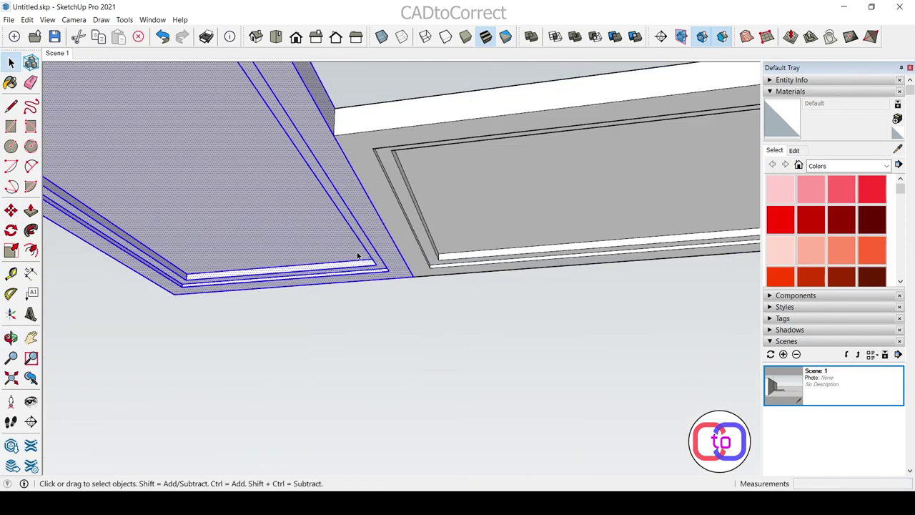
{"action": "left_click", "coordinate": [343, 285]}
{"action": "middle_click_drag", "start_coordinate": [343, 285], "coordinate": [384, 190]}
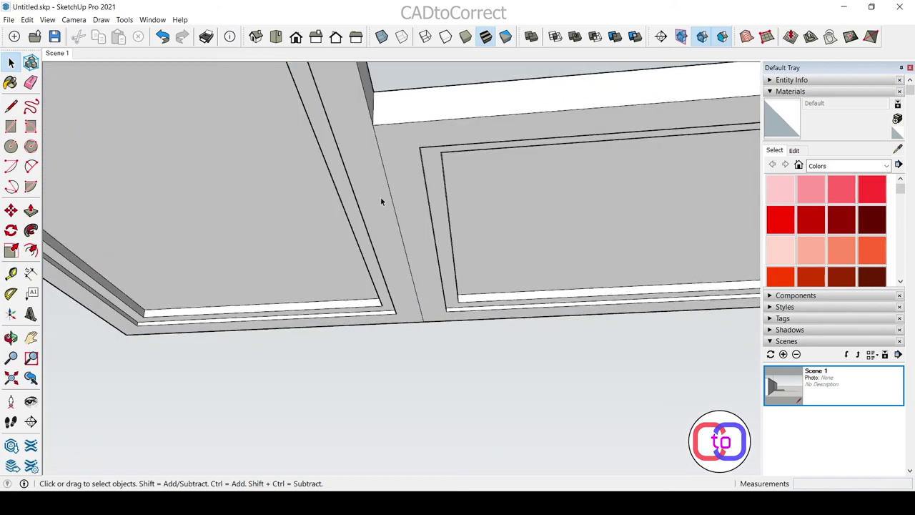
{"action": "left_click", "coordinate": [417, 217]}
Recess the narrow moulding strip with Push/Pull.
{"action": "key", "text": "space"}
{"action": "middle_click_drag", "start_coordinate": [418, 217], "coordinate": [311, 211]}
{"action": "left_click", "coordinate": [311, 211]}
{"action": "left_click", "coordinate": [281, 245]}
{"action": "key", "text": "space"}
{"action": "mouse_move", "coordinate": [281, 245]}
{"action": "middle_mouse_down"}
{"action": "mouse_move", "coordinate": [392, 167]}
{"action": "mouse_move", "coordinate": [320, 163]}
{"action": "mouse_move", "coordinate": [198, 219]}
{"action": "mouse_move", "coordinate": [378, 296]}
{"action": "mouse_move", "coordinate": [355, 279]}
{"action": "middle_mouse_up"}
Push/Pull the remaining strip face so the underside recess reads as one continuous L.
{"action": "left_click", "coordinate": [392, 176]}
{"action": "key", "text": "space"}
{"action": "left_click", "coordinate": [198, 220]}
{"action": "key", "text": "p"}
{"action": "left_click", "coordinate": [225, 186]}
{"action": "left_click", "coordinate": [173, 217]}
{"action": "key", "text": "space"}
{"action": "scroll", "coordinate": [355, 305], "scroll_direction": "down", "scroll_amount": 3}
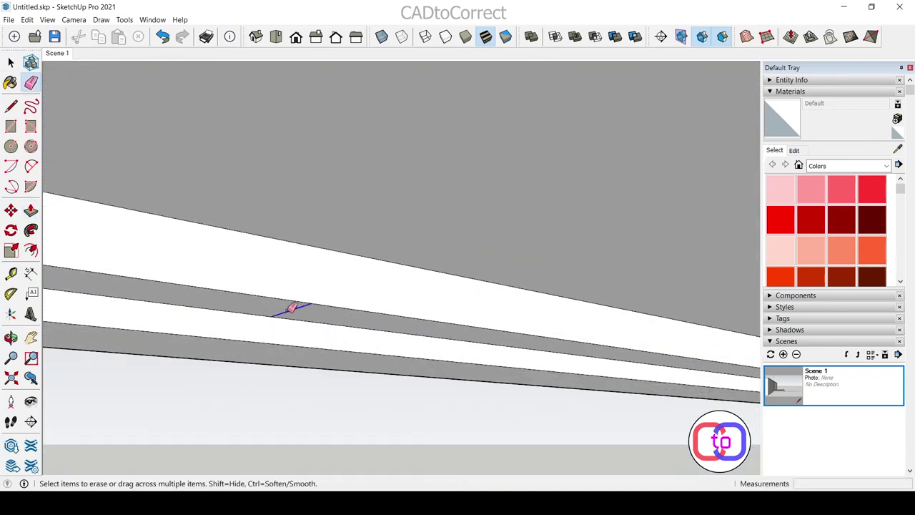
{"action": "scroll", "coordinate": [291, 308], "scroll_direction": "down", "scroll_amount": 3}
{"action": "mouse_move", "coordinate": [380, 94]}
{"action": "middle_mouse_down"}
{"action": "mouse_move", "coordinate": [486, 204]}
{"action": "mouse_move", "coordinate": [143, 279]}
{"action": "middle_mouse_up"}
{"action": "left_click", "coordinate": [885, 165]}
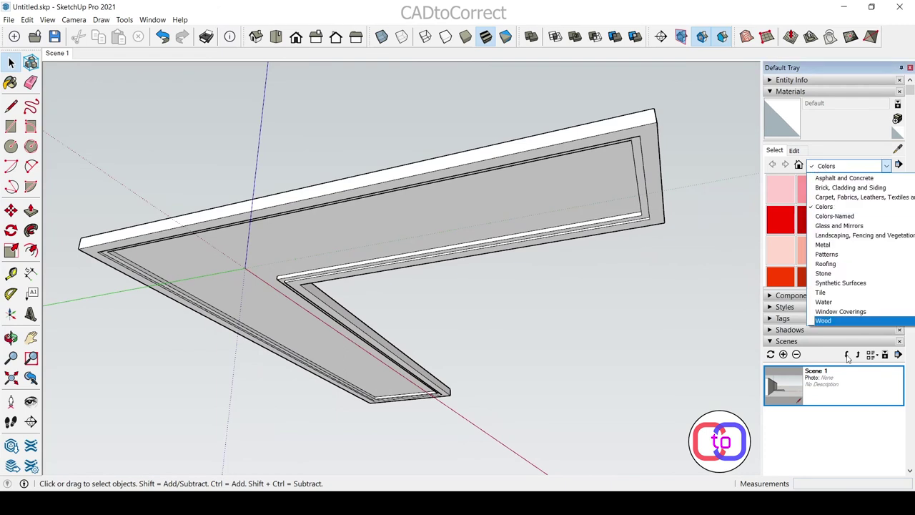
Paint the canopy underside recess with Wood > Wood Floor Dark.
{"action": "left_click", "coordinate": [821, 323]}
{"action": "left_click", "coordinate": [886, 165]}
{"action": "left_click", "coordinate": [821, 272]}
{"action": "left_click", "coordinate": [886, 165]}
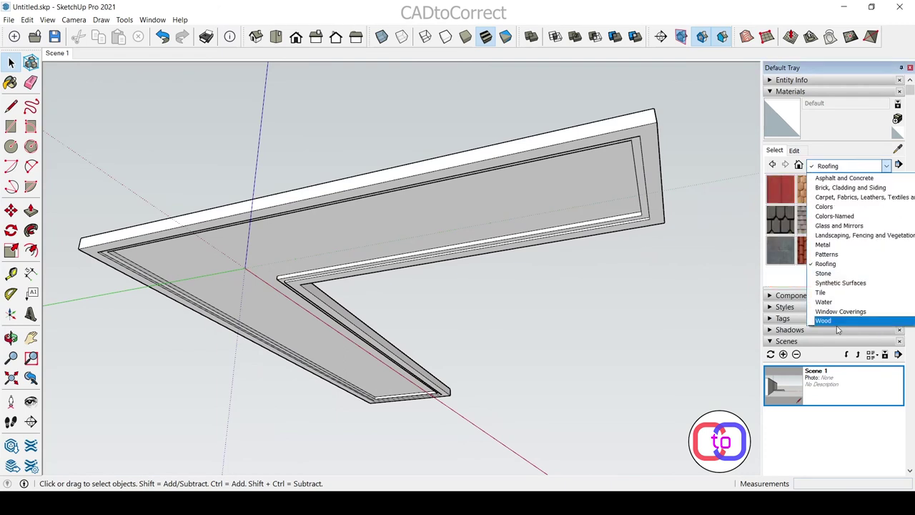
{"action": "left_click", "coordinate": [822, 323]}
{"action": "left_click", "coordinate": [779, 190]}
{"action": "left_click", "coordinate": [405, 219]}
{"action": "left_click", "coordinate": [886, 165]}
{"action": "left_click", "coordinate": [834, 294]}
Apply Asphalt and Concrete > Blacktop Old 02 to the canopy slab.
{"action": "left_click", "coordinate": [885, 165]}
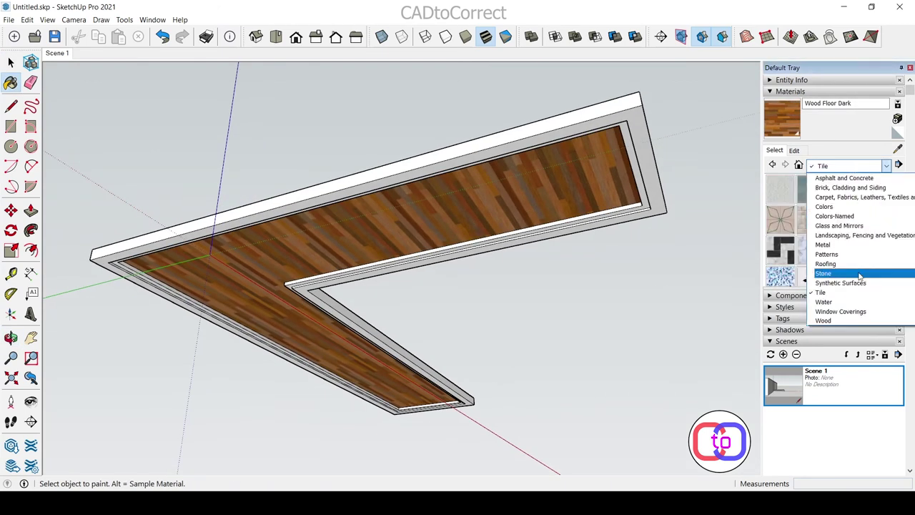
{"action": "left_click", "coordinate": [849, 187]}
{"action": "left_click", "coordinate": [886, 165]}
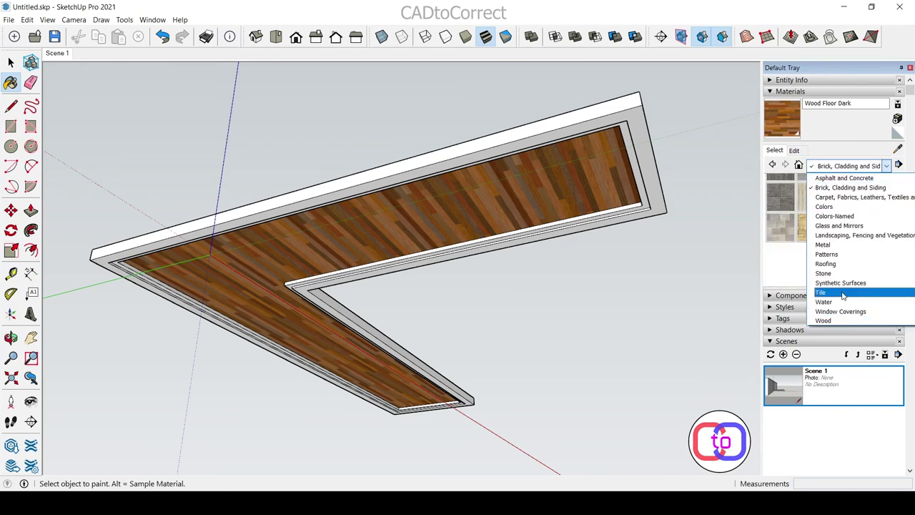
{"action": "left_click", "coordinate": [845, 178]}
{"action": "triple_click", "coordinate": [449, 207]}
{"action": "right_click", "coordinate": [450, 207]}
{"action": "left_click", "coordinate": [485, 298]}
{"action": "left_click", "coordinate": [853, 188]}
{"action": "middle_click_drag", "start_coordinate": [697, 202], "coordinate": [487, 186]}
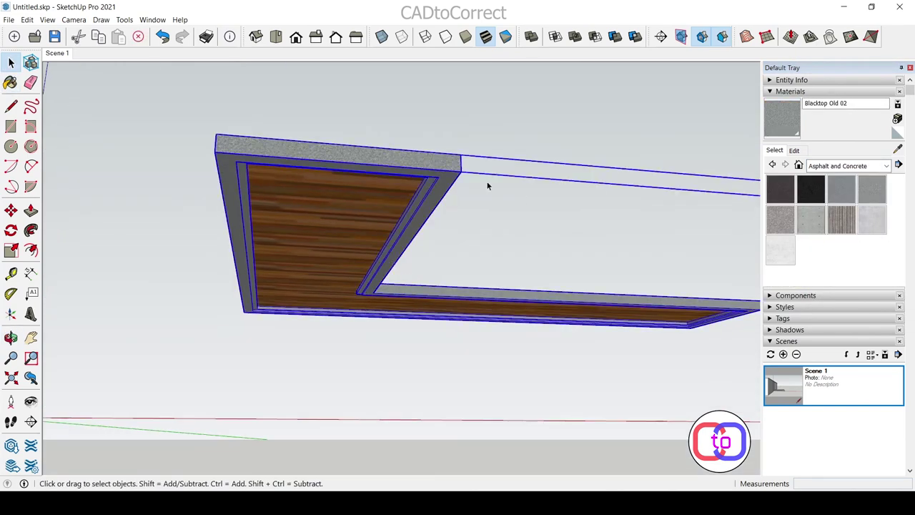
Use Edit > Unhide All to bring back the walls and steps.
{"action": "left_click", "coordinate": [27, 20]}
{"action": "left_click", "coordinate": [201, 208]}
{"action": "mouse_move", "coordinate": [214, 214]}
{"action": "middle_mouse_down"}
{"action": "mouse_move", "coordinate": [363, 298]}
{"action": "mouse_move", "coordinate": [357, 304]}
{"action": "middle_mouse_up"}
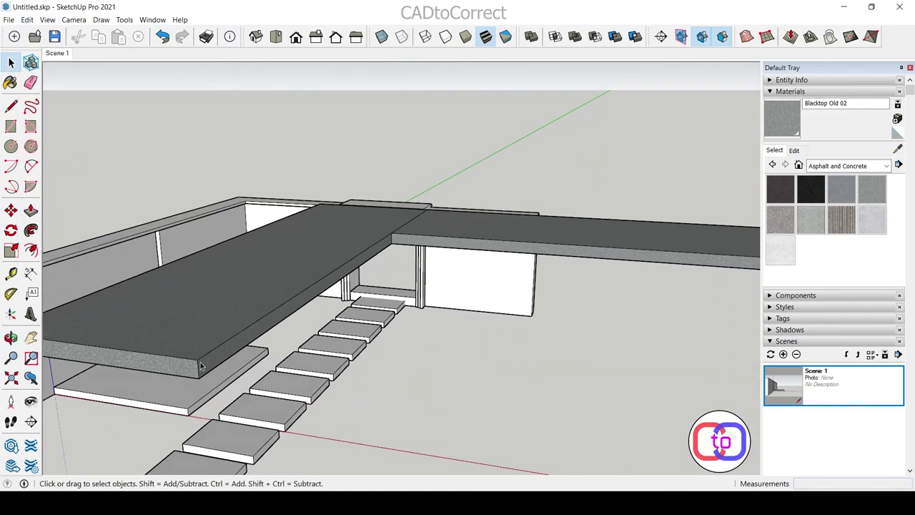
Inspect the wood slab from below, select it and open its context options.
{"action": "middle_click_drag", "start_coordinate": [322, 343], "coordinate": [486, 171]}
{"action": "key", "text": "space"}
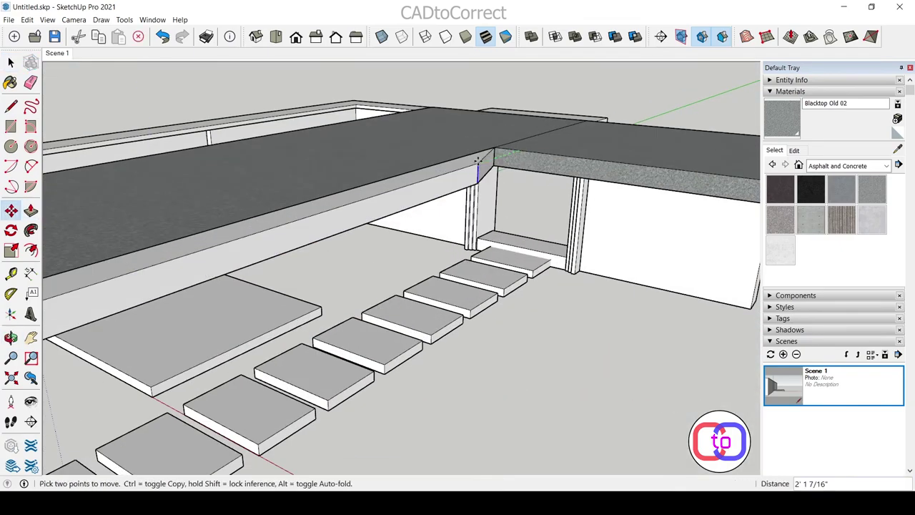
{"action": "key", "text": "p"}
{"action": "scroll", "coordinate": [513, 164], "scroll_direction": "down", "scroll_amount": 3}
{"action": "mouse_move", "coordinate": [512, 164]}
{"action": "middle_mouse_down"}
{"action": "mouse_move", "coordinate": [377, 243]}
{"action": "mouse_move", "coordinate": [465, 180]}
{"action": "mouse_move", "coordinate": [424, 204]}
{"action": "mouse_move", "coordinate": [493, 183]}
{"action": "mouse_move", "coordinate": [522, 291]}
{"action": "middle_mouse_up"}
{"action": "key", "text": "space"}
{"action": "left_click", "coordinate": [424, 204]}
{"action": "right_click", "coordinate": [422, 202]}
Place a Move+Ctrl copy of a block beside the right side of the stairs.
{"action": "mouse_move", "coordinate": [507, 374]}
{"action": "middle_mouse_down"}
{"action": "mouse_move", "coordinate": [511, 399]}
{"action": "mouse_move", "coordinate": [607, 425]}
{"action": "middle_mouse_up"}
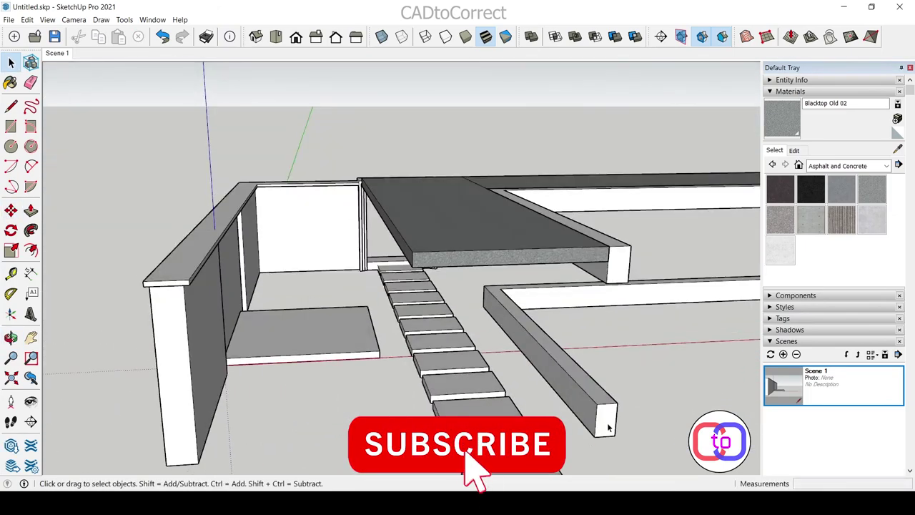
{"action": "key", "text": "p"}
{"action": "key", "text": "space"}
{"action": "scroll", "coordinate": [481, 355], "scroll_direction": "down", "scroll_amount": 3}
{"action": "scroll", "coordinate": [481, 355], "scroll_direction": "up", "scroll_amount": 5}
{"action": "mouse_move", "coordinate": [482, 286]}
{"action": "middle_mouse_down"}
{"action": "mouse_move", "coordinate": [482, 355]}
{"action": "mouse_move", "coordinate": [507, 375]}
{"action": "middle_mouse_up"}
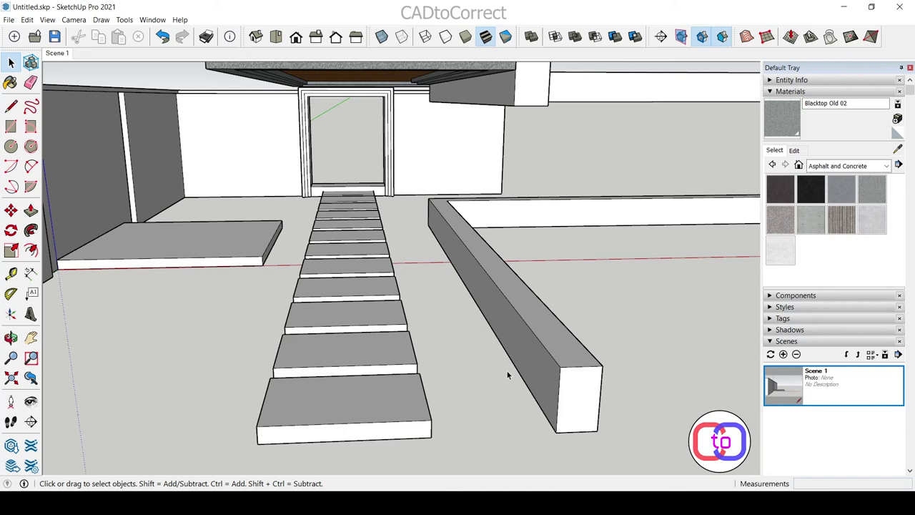
{"action": "mouse_move", "coordinate": [507, 374]}
{"action": "middle_mouse_down"}
{"action": "mouse_move", "coordinate": [578, 399]}
{"action": "mouse_move", "coordinate": [430, 278]}
{"action": "mouse_move", "coordinate": [416, 319]}
{"action": "middle_mouse_up"}
{"action": "left_click", "coordinate": [526, 407]}
Push/Pull the new block's faces out into a long ledge.
{"action": "key", "text": "space"}
{"action": "mouse_move", "coordinate": [526, 407]}
{"action": "middle_mouse_down"}
{"action": "mouse_move", "coordinate": [507, 388]}
{"action": "mouse_move", "coordinate": [524, 416]}
{"action": "mouse_move", "coordinate": [496, 450]}
{"action": "mouse_move", "coordinate": [746, 347]}
{"action": "middle_mouse_up"}
{"action": "key", "text": "p"}
{"action": "left_click", "coordinate": [524, 416]}
{"action": "left_click", "coordinate": [538, 394]}
{"action": "left_click", "coordinate": [512, 444]}
{"action": "left_click", "coordinate": [188, 241]}
{"action": "left_click", "coordinate": [605, 249]}
{"action": "key", "text": "space"}
{"action": "scroll", "coordinate": [142, 306], "scroll_direction": "up", "scroll_amount": 3}
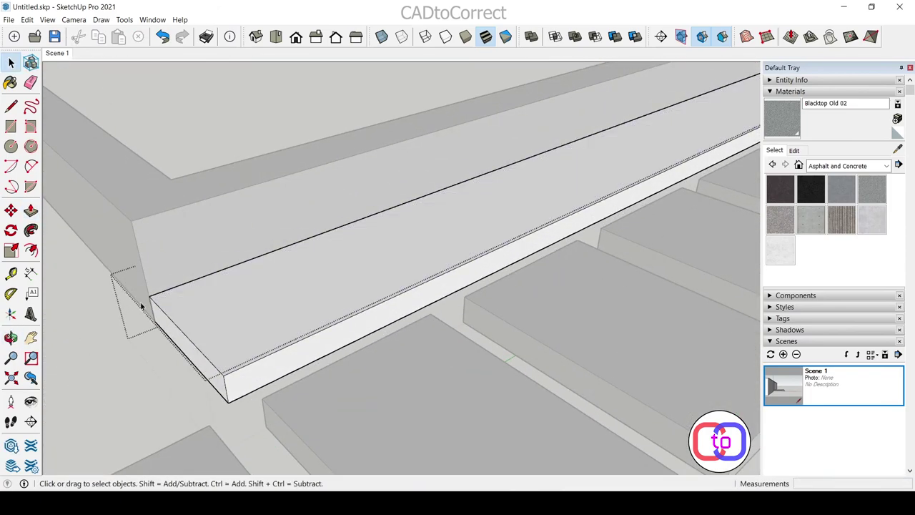
{"action": "key", "text": "Return"}
Push/Pull the ledge face to form the raised back edge.
{"action": "scroll", "coordinate": [303, 343], "scroll_direction": "down", "scroll_amount": 3}
{"action": "mouse_move", "coordinate": [302, 343]}
{"action": "middle_mouse_down"}
{"action": "mouse_move", "coordinate": [414, 312]}
{"action": "mouse_move", "coordinate": [613, 365]}
{"action": "middle_mouse_up"}
{"action": "key", "text": "space"}
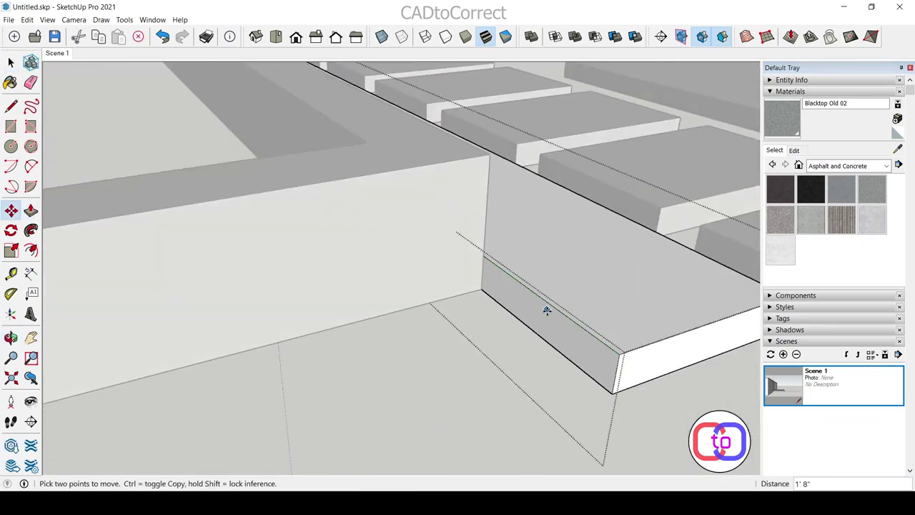
{"action": "key", "text": "p"}
{"action": "scroll", "coordinate": [546, 309], "scroll_direction": "down", "scroll_amount": 3}
{"action": "key", "text": "space"}
{"action": "mouse_move", "coordinate": [137, 286]}
{"action": "middle_mouse_down"}
{"action": "mouse_move", "coordinate": [421, 379]}
{"action": "mouse_move", "coordinate": [388, 453]}
{"action": "middle_mouse_up"}
{"action": "left_click", "coordinate": [422, 378]}
{"action": "scroll", "coordinate": [421, 366], "scroll_direction": "down", "scroll_amount": 3}
{"action": "key", "text": "p"}
Check the ledge, now about 4' 15/16" longer and running past the front step.
{"action": "key", "text": "b"}
{"action": "key", "text": "space"}
{"action": "scroll", "coordinate": [127, 242], "scroll_direction": "up", "scroll_amount": 3}
{"action": "key", "text": "p"}
{"action": "mouse_move", "coordinate": [128, 241]}
{"action": "middle_mouse_down"}
{"action": "mouse_move", "coordinate": [557, 434]}
{"action": "mouse_move", "coordinate": [422, 409]}
{"action": "mouse_move", "coordinate": [422, 391]}
{"action": "middle_mouse_up"}
{"action": "key", "text": "space"}
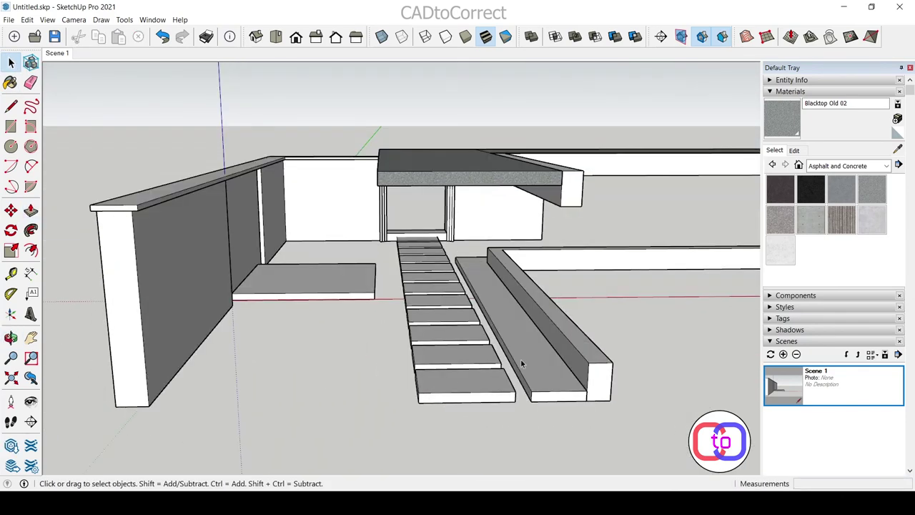
{"action": "mouse_move", "coordinate": [499, 307]}
{"action": "middle_mouse_down"}
{"action": "mouse_move", "coordinate": [262, 258]}
{"action": "mouse_move", "coordinate": [348, 331]}
{"action": "mouse_move", "coordinate": [400, 290]}
{"action": "mouse_move", "coordinate": [377, 239]}
{"action": "mouse_move", "coordinate": [363, 251]}
{"action": "middle_mouse_up"}
{"action": "key", "text": "p"}
{"action": "key", "text": "space"}
{"action": "scroll", "coordinate": [429, 265], "scroll_direction": "up", "scroll_amount": 3}
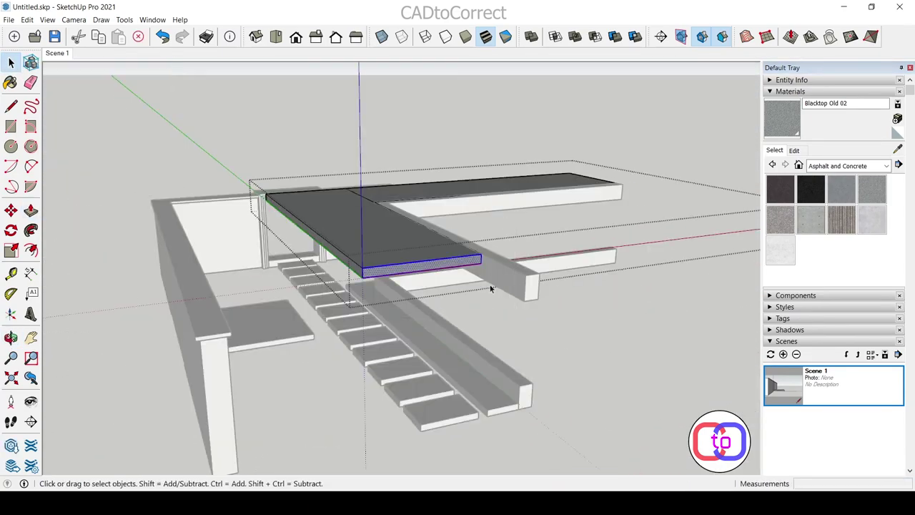
Select the dark slab group and look at its underside.
{"action": "key", "text": "m"}
{"action": "key", "text": "space"}
{"action": "middle_click_drag", "start_coordinate": [357, 286], "coordinate": [206, 411]}
{"action": "left_click", "coordinate": [363, 299]}
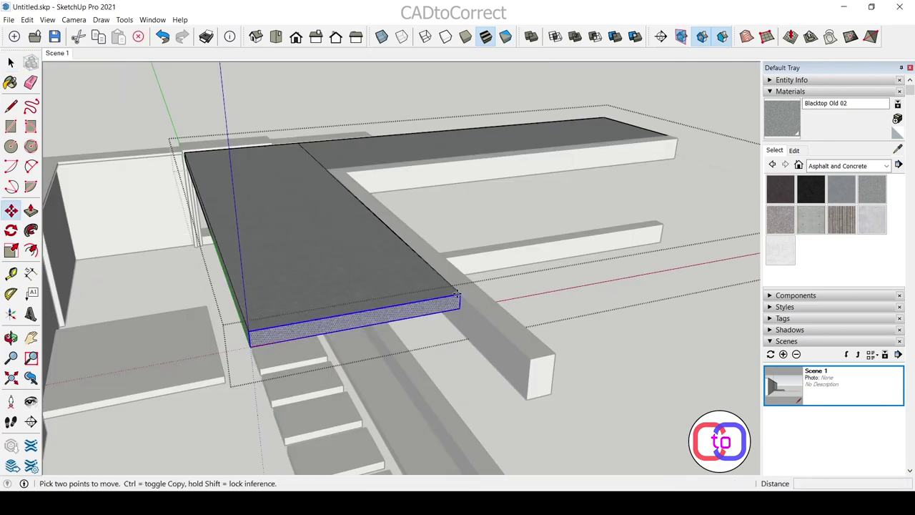
{"action": "key", "text": "space"}
{"action": "scroll", "coordinate": [500, 343], "scroll_direction": "down", "scroll_amount": 3}
{"action": "mouse_move", "coordinate": [607, 405]}
{"action": "middle_mouse_down"}
{"action": "mouse_move", "coordinate": [487, 177]}
{"action": "mouse_move", "coordinate": [333, 255]}
{"action": "mouse_move", "coordinate": [582, 381]}
{"action": "middle_mouse_up"}
{"action": "scroll", "coordinate": [475, 323], "scroll_direction": "up", "scroll_amount": 3}
{"action": "scroll", "coordinate": [336, 321], "scroll_direction": "up", "scroll_amount": 2}
Start a vertical line about 2' 2 15/16" up the wall face under the canopy.
{"action": "key", "text": "p"}
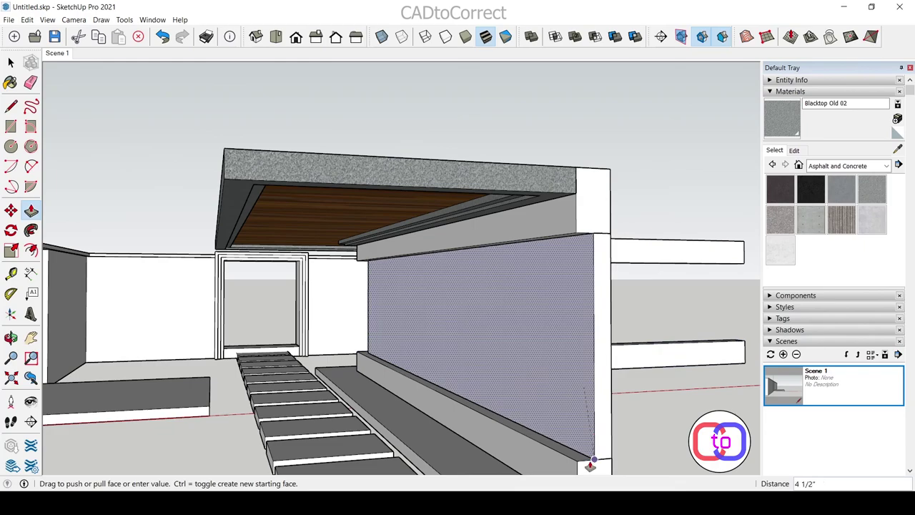
{"action": "mouse_move", "coordinate": [554, 429]}
{"action": "middle_mouse_down"}
{"action": "mouse_move", "coordinate": [414, 339]}
{"action": "mouse_move", "coordinate": [518, 253]}
{"action": "mouse_move", "coordinate": [477, 350]}
{"action": "mouse_move", "coordinate": [447, 342]}
{"action": "middle_mouse_up"}
{"action": "scroll", "coordinate": [501, 416], "scroll_direction": "down", "scroll_amount": 5}
{"action": "middle_click_drag", "start_coordinate": [502, 416], "coordinate": [253, 370]}
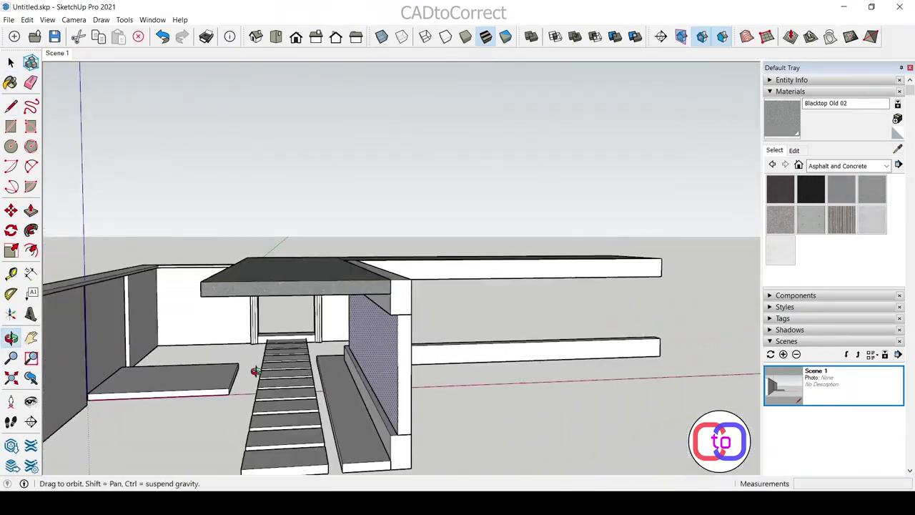
{"action": "scroll", "coordinate": [415, 388], "scroll_direction": "up", "scroll_amount": 2}
{"action": "mouse_move", "coordinate": [415, 388]}
{"action": "middle_mouse_down"}
{"action": "mouse_move", "coordinate": [451, 380]}
{"action": "mouse_move", "coordinate": [416, 377]}
{"action": "middle_mouse_up"}
{"action": "left_click", "coordinate": [414, 380]}
{"action": "scroll", "coordinate": [408, 326], "scroll_direction": "up", "scroll_amount": 3}
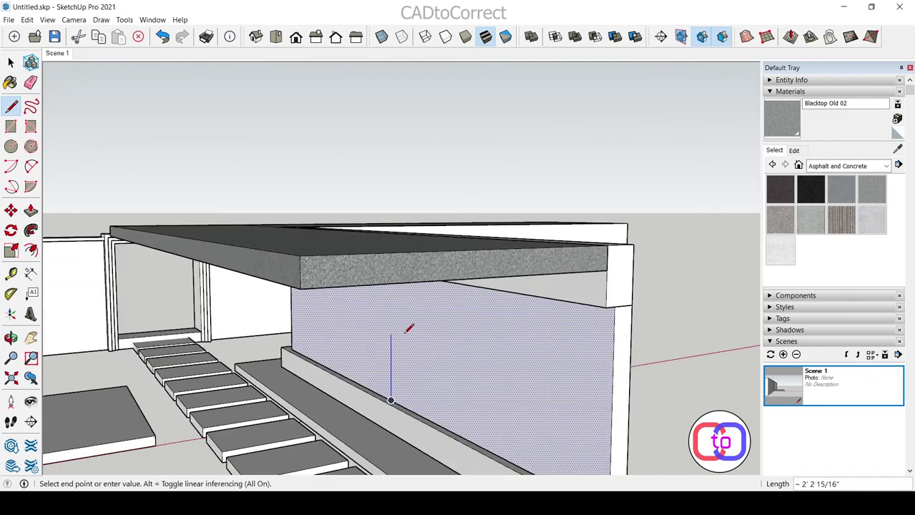
Finish the vertical line on the wall and make Move+Ctrl copies beside it.
{"action": "left_click", "coordinate": [408, 286]}
{"action": "key", "text": "space"}
{"action": "scroll", "coordinate": [439, 386], "scroll_direction": "up", "scroll_amount": 2}
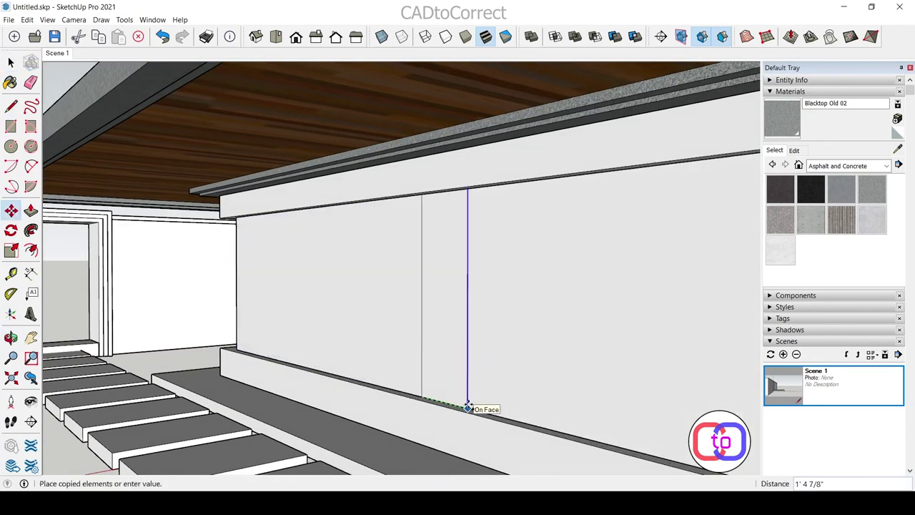
{"action": "left_click", "coordinate": [469, 407]}
{"action": "middle_click_drag", "start_coordinate": [468, 408], "coordinate": [424, 408]}
{"action": "key", "text": "space"}
{"action": "left_click", "coordinate": [426, 412]}
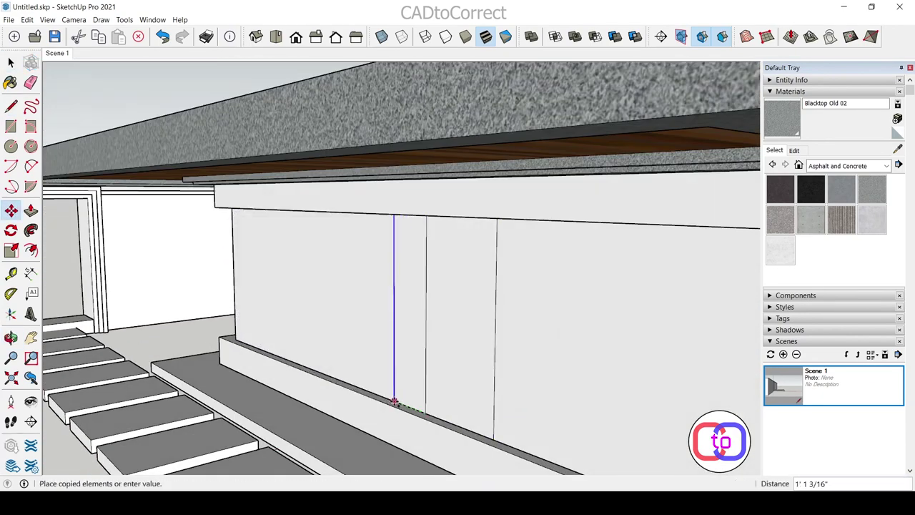
Push the narrow strip between the lines through the wall.
{"action": "scroll", "coordinate": [427, 411], "scroll_direction": "down", "scroll_amount": 5}
{"action": "scroll", "coordinate": [460, 324], "scroll_direction": "up", "scroll_amount": 5}
{"action": "mouse_move", "coordinate": [381, 310]}
{"action": "middle_mouse_down"}
{"action": "mouse_move", "coordinate": [460, 323]}
{"action": "mouse_move", "coordinate": [476, 340]}
{"action": "middle_mouse_up"}
{"action": "left_click", "coordinate": [459, 325]}
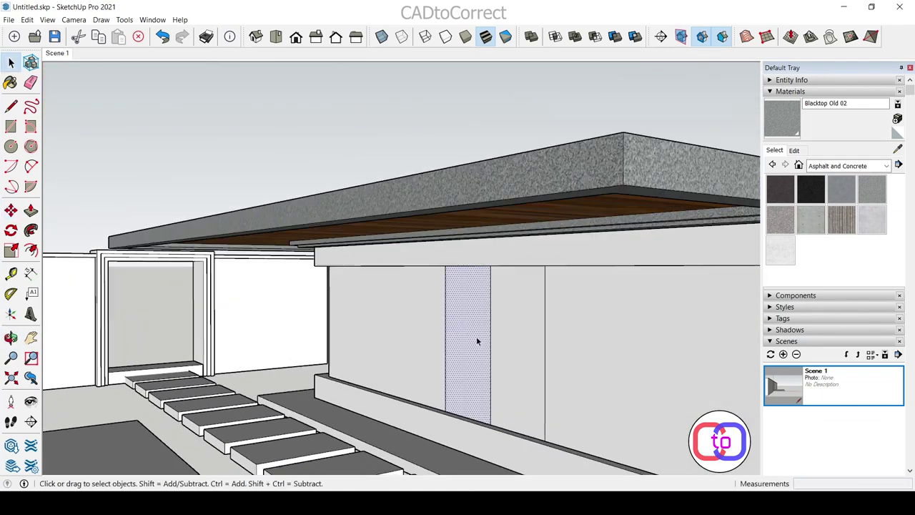
{"action": "key", "text": "p"}
{"action": "left_click", "coordinate": [504, 394]}
{"action": "mouse_move", "coordinate": [505, 394]}
{"action": "middle_mouse_down"}
{"action": "mouse_move", "coordinate": [497, 305]}
{"action": "mouse_move", "coordinate": [470, 367]}
{"action": "middle_mouse_up"}
{"action": "key", "text": "space"}
Make the right wall into a group.
{"action": "right_click", "coordinate": [395, 218]}
{"action": "left_click", "coordinate": [401, 400]}
{"action": "mouse_move", "coordinate": [398, 405]}
{"action": "middle_mouse_down"}
{"action": "mouse_move", "coordinate": [505, 401]}
{"action": "mouse_move", "coordinate": [454, 201]}
{"action": "middle_mouse_up"}
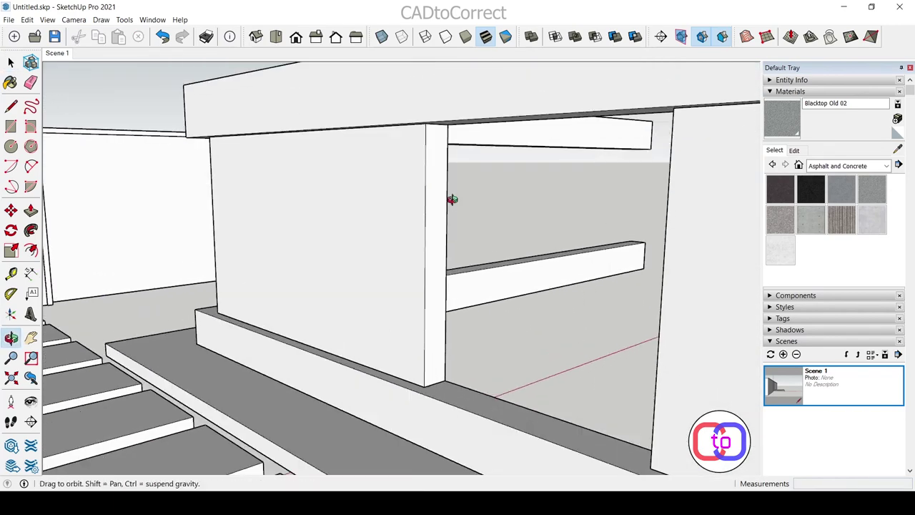
{"action": "left_click", "coordinate": [423, 194]}
{"action": "right_click", "coordinate": [694, 319]}
{"action": "left_click", "coordinate": [715, 404]}
{"action": "mouse_move", "coordinate": [714, 405]}
{"action": "middle_mouse_down"}
{"action": "mouse_move", "coordinate": [524, 188]}
{"action": "mouse_move", "coordinate": [439, 221]}
{"action": "mouse_move", "coordinate": [453, 239]}
{"action": "middle_mouse_up"}
Offset the wall face to leave an inset border rectangle.
{"action": "left_click", "coordinate": [452, 239]}
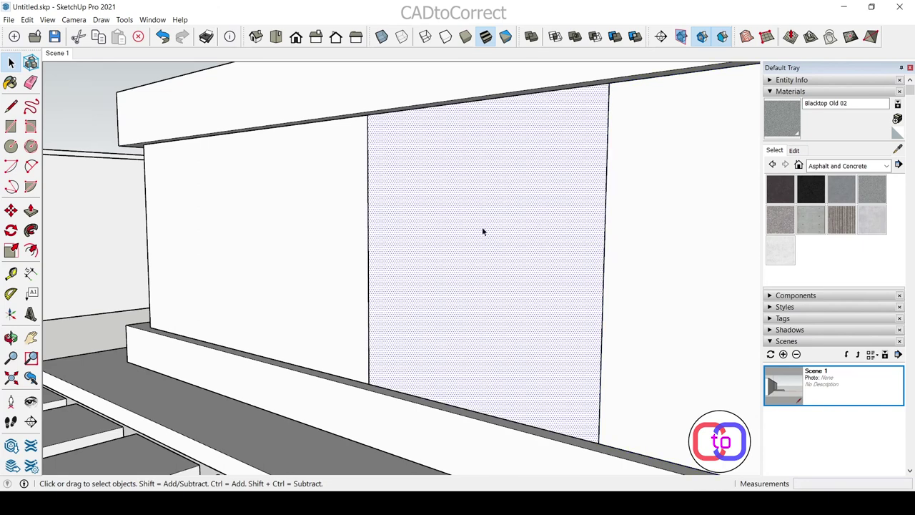
{"action": "left_click", "coordinate": [586, 155]}
{"action": "key", "text": "space"}
{"action": "middle_click_drag", "start_coordinate": [586, 156], "coordinate": [481, 351]}
{"action": "left_click", "coordinate": [485, 288]}
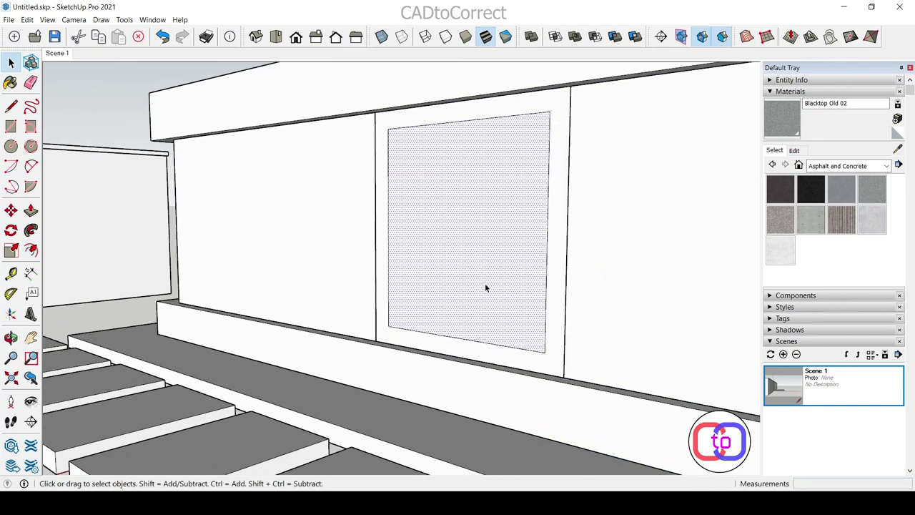
Push the inner rectangle through the wall to open the framed window.
{"action": "key", "text": "p"}
{"action": "left_click_drag", "start_coordinate": [522, 323], "coordinate": [553, 331]}
{"action": "mouse_move", "coordinate": [541, 379]}
{"action": "middle_mouse_down"}
{"action": "mouse_move", "coordinate": [492, 351]}
{"action": "mouse_move", "coordinate": [498, 371]}
{"action": "mouse_move", "coordinate": [376, 348]}
{"action": "middle_mouse_up"}
{"action": "middle_click_drag", "start_coordinate": [427, 363], "coordinate": [465, 302]}
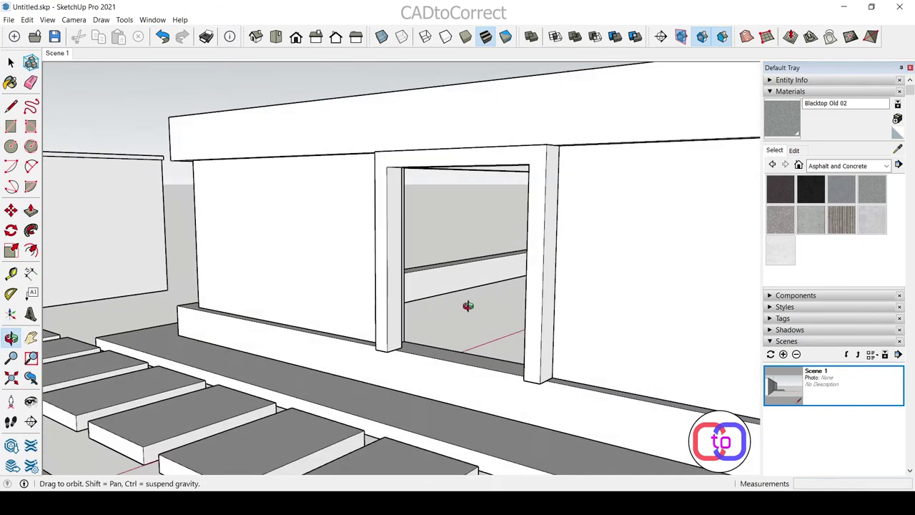
{"action": "scroll", "coordinate": [488, 282], "scroll_direction": "up", "scroll_amount": 5}
{"action": "key", "text": "space"}
{"action": "scroll", "coordinate": [474, 195], "scroll_direction": "down", "scroll_amount": 3}
Orbit and zoom around the opening to view the column, ledge and stairs.
{"action": "mouse_move", "coordinate": [541, 157]}
{"action": "middle_mouse_down"}
{"action": "mouse_move", "coordinate": [572, 350]}
{"action": "mouse_move", "coordinate": [620, 303]}
{"action": "middle_mouse_up"}
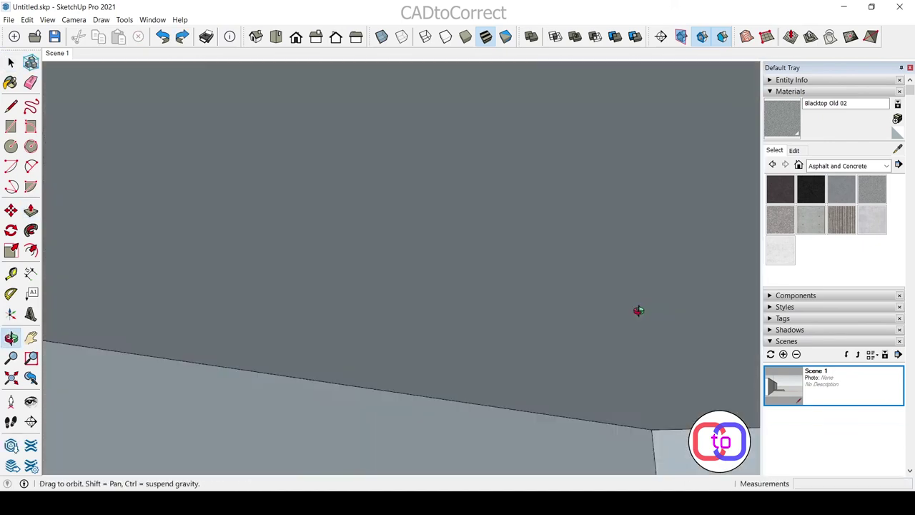
{"action": "middle_click_drag", "start_coordinate": [578, 455], "coordinate": [511, 321]}
{"action": "scroll", "coordinate": [619, 82], "scroll_direction": "up", "scroll_amount": 3}
{"action": "scroll", "coordinate": [303, 164], "scroll_direction": "down", "scroll_amount": 2}
{"action": "scroll", "coordinate": [303, 164], "scroll_direction": "down", "scroll_amount": 3}
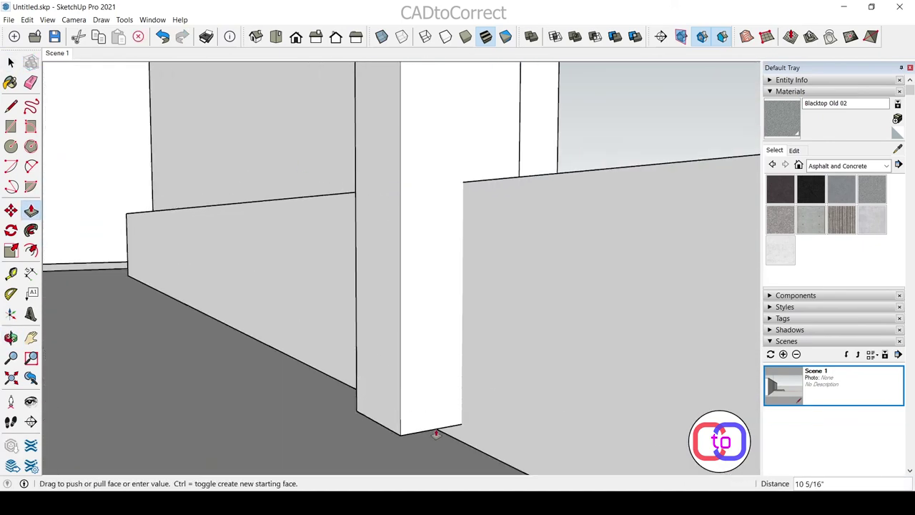
{"action": "key", "text": "space"}
{"action": "middle_click_drag", "start_coordinate": [303, 164], "coordinate": [640, 334]}
{"action": "mouse_move", "coordinate": [532, 280]}
{"action": "middle_mouse_down"}
{"action": "mouse_move", "coordinate": [517, 311]}
{"action": "mouse_move", "coordinate": [284, 316]}
{"action": "middle_mouse_up"}
{"action": "scroll", "coordinate": [171, 358], "scroll_direction": "up", "scroll_amount": 3}
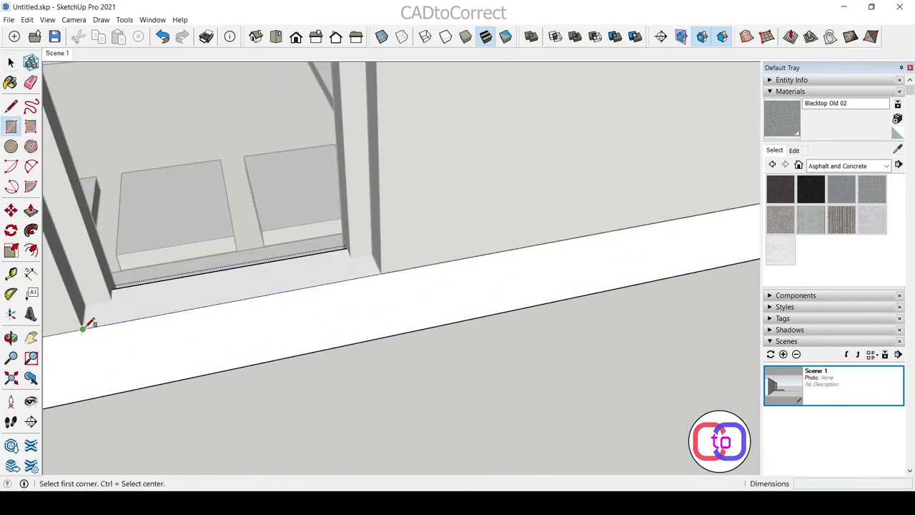
Draw a rectangle on the window's lower ledge and push it down into the ledge.
{"action": "left_click", "coordinate": [381, 274]}
{"action": "key", "text": "p"}
{"action": "left_click", "coordinate": [372, 300]}
{"action": "left_click", "coordinate": [381, 299]}
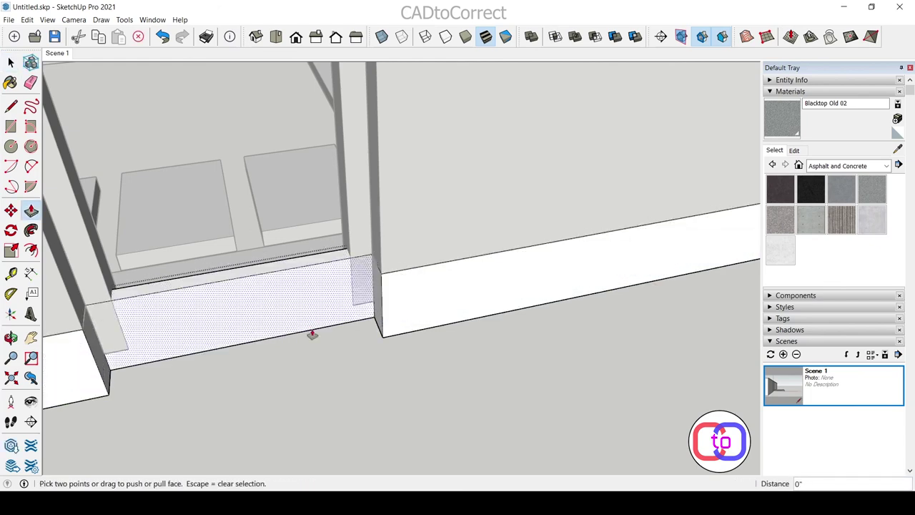
{"action": "left_click", "coordinate": [272, 282]}
{"action": "left_click", "coordinate": [274, 284]}
{"action": "mouse_move", "coordinate": [274, 284]}
{"action": "middle_mouse_down"}
{"action": "mouse_move", "coordinate": [526, 311]}
{"action": "mouse_move", "coordinate": [522, 297]}
{"action": "mouse_move", "coordinate": [427, 308]}
{"action": "mouse_move", "coordinate": [343, 291]}
{"action": "mouse_move", "coordinate": [443, 302]}
{"action": "mouse_move", "coordinate": [385, 331]}
{"action": "mouse_move", "coordinate": [354, 244]}
{"action": "mouse_move", "coordinate": [459, 247]}
{"action": "mouse_move", "coordinate": [470, 280]}
{"action": "mouse_move", "coordinate": [357, 268]}
{"action": "mouse_move", "coordinate": [406, 145]}
{"action": "middle_mouse_up"}
{"action": "key", "text": "space"}
{"action": "key", "text": "space"}
Inset the wall face with Offset and push the inset into the wall as a recess.
{"action": "key", "text": "p"}
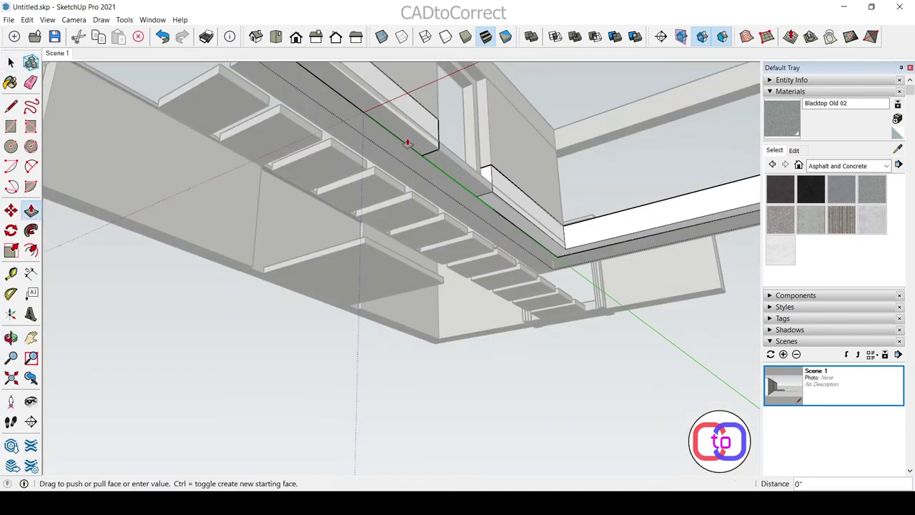
{"action": "mouse_move", "coordinate": [485, 186]}
{"action": "middle_mouse_down"}
{"action": "mouse_move", "coordinate": [434, 303]}
{"action": "mouse_move", "coordinate": [347, 198]}
{"action": "mouse_move", "coordinate": [516, 200]}
{"action": "mouse_move", "coordinate": [490, 190]}
{"action": "mouse_move", "coordinate": [496, 304]}
{"action": "mouse_move", "coordinate": [557, 230]}
{"action": "mouse_move", "coordinate": [686, 243]}
{"action": "middle_mouse_up"}
{"action": "key", "text": "space"}
{"action": "scroll", "coordinate": [501, 166], "scroll_direction": "up", "scroll_amount": 2}
{"action": "key", "text": "f"}
{"action": "left_click", "coordinate": [689, 244]}
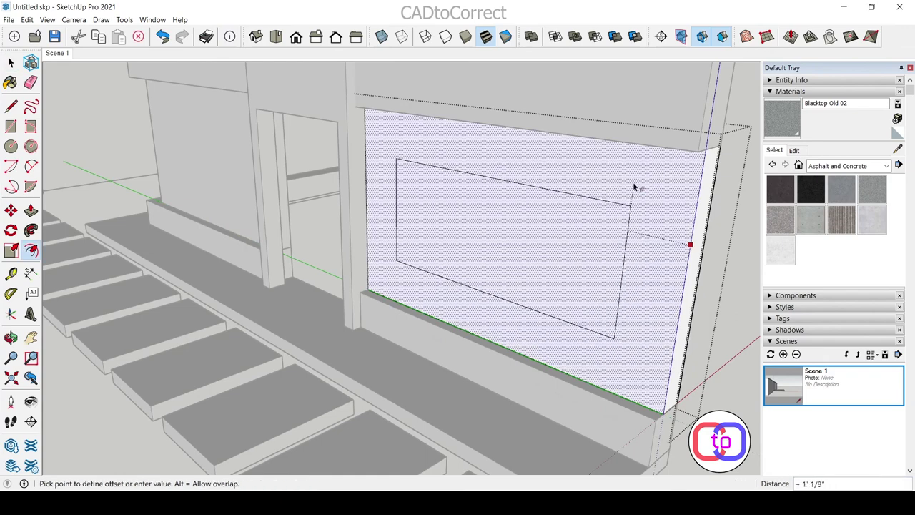
{"action": "left_click", "coordinate": [626, 232]}
{"action": "key", "text": "p"}
{"action": "left_click", "coordinate": [622, 235]}
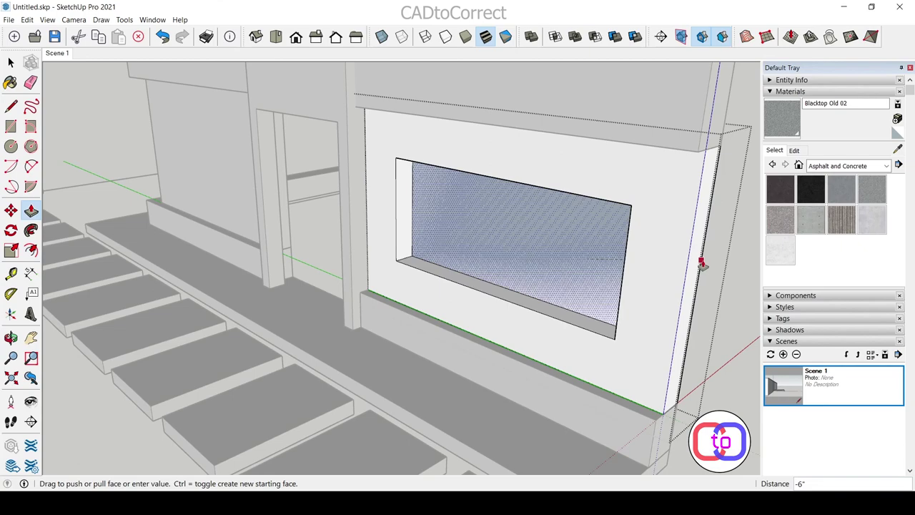
{"action": "left_click", "coordinate": [704, 260]}
{"action": "key", "text": "space"}
{"action": "key", "text": "Escape"}
Close the recess with a new rectangular face; try an inward offset, then undo it.
{"action": "mouse_move", "coordinate": [659, 241]}
{"action": "middle_mouse_down"}
{"action": "mouse_move", "coordinate": [665, 183]}
{"action": "mouse_move", "coordinate": [437, 242]}
{"action": "middle_mouse_up"}
{"action": "scroll", "coordinate": [437, 241], "scroll_direction": "up", "scroll_amount": 2}
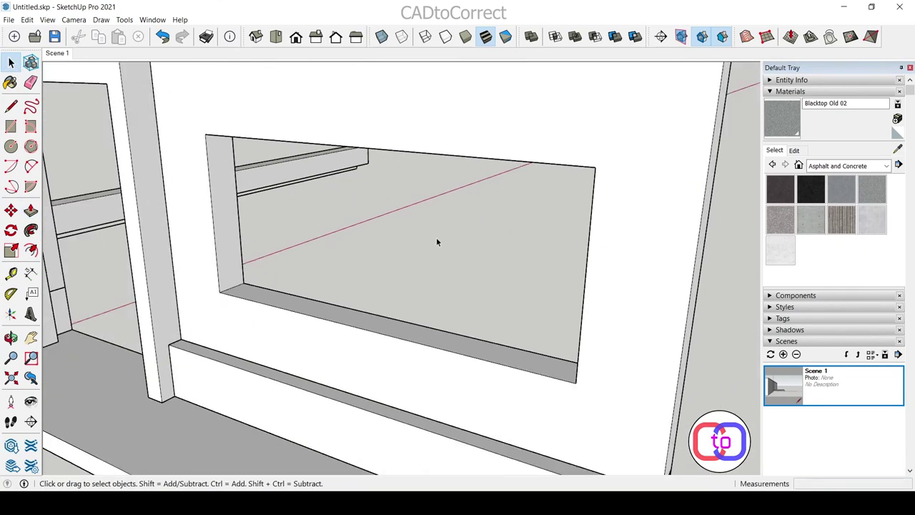
{"action": "left_click", "coordinate": [205, 133]}
{"action": "left_click", "coordinate": [577, 382]}
{"action": "key", "text": "f"}
{"action": "left_click", "coordinate": [564, 259]}
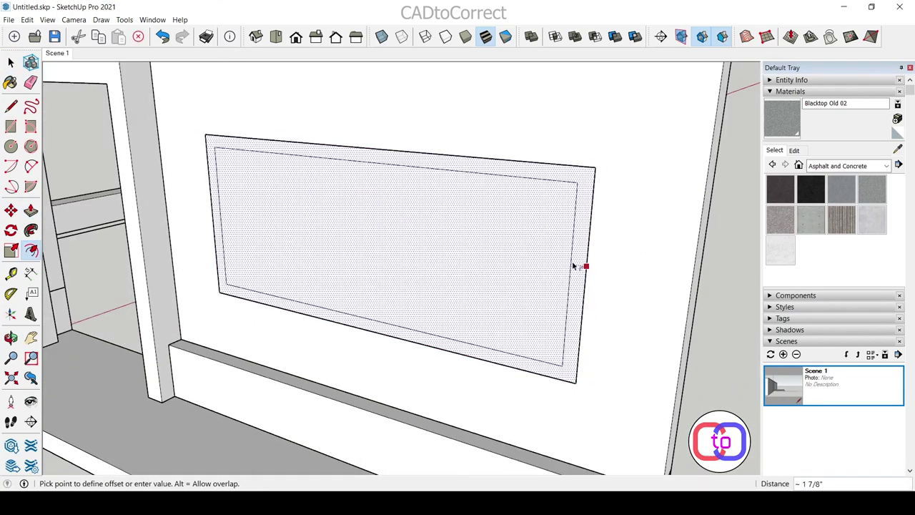
{"action": "key", "text": "Return"}
{"action": "left_click", "coordinate": [601, 234]}
{"action": "key", "text": "space"}
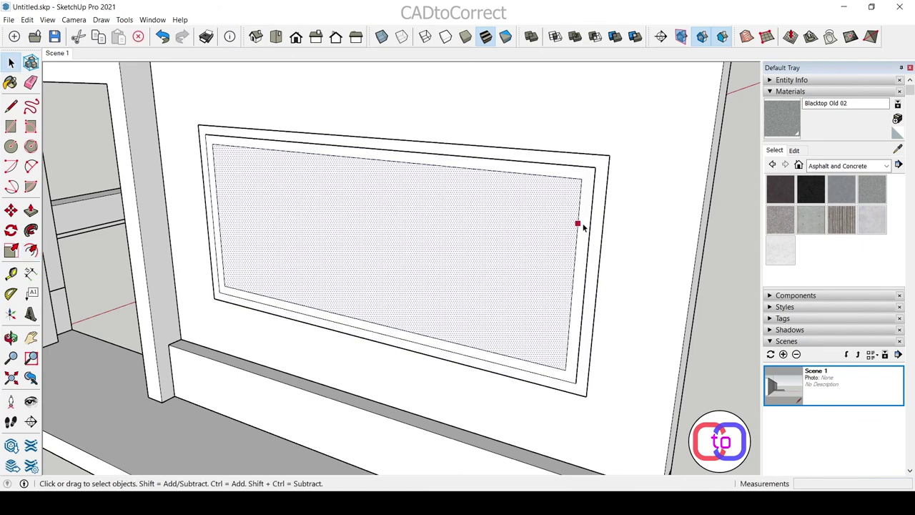
{"action": "key", "text": "ctrl+z"}
{"action": "key", "text": "ctrl+z"}
Offset the face outward into a frame and delete the inner face to open the window.
{"action": "key", "text": "f"}
{"action": "left_click", "coordinate": [558, 222]}
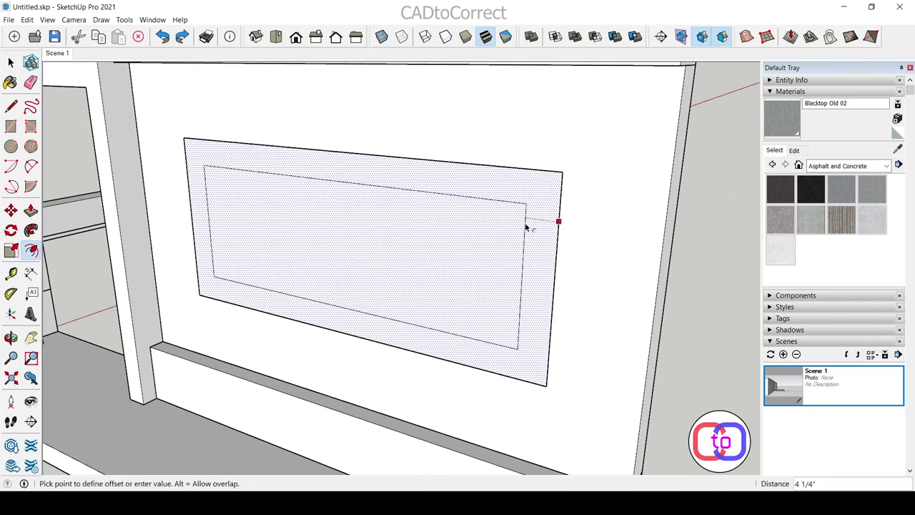
{"action": "left_click", "coordinate": [571, 202]}
{"action": "key", "text": "space"}
{"action": "left_click", "coordinate": [448, 247]}
{"action": "key", "text": "Delete"}
Move the frame into place, select a stray edge, and pull the frame out from the wall.
{"action": "double_click", "coordinate": [533, 381]}
{"action": "key", "text": "m"}
{"action": "left_click", "coordinate": [553, 395]}
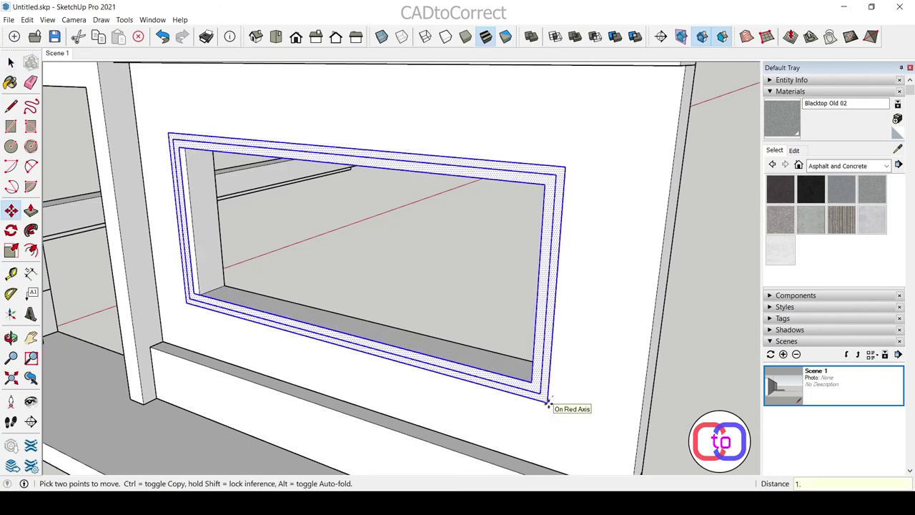
{"action": "left_click", "coordinate": [547, 404]}
{"action": "key", "text": "space"}
{"action": "left_click", "coordinate": [543, 395]}
{"action": "key", "text": "p"}
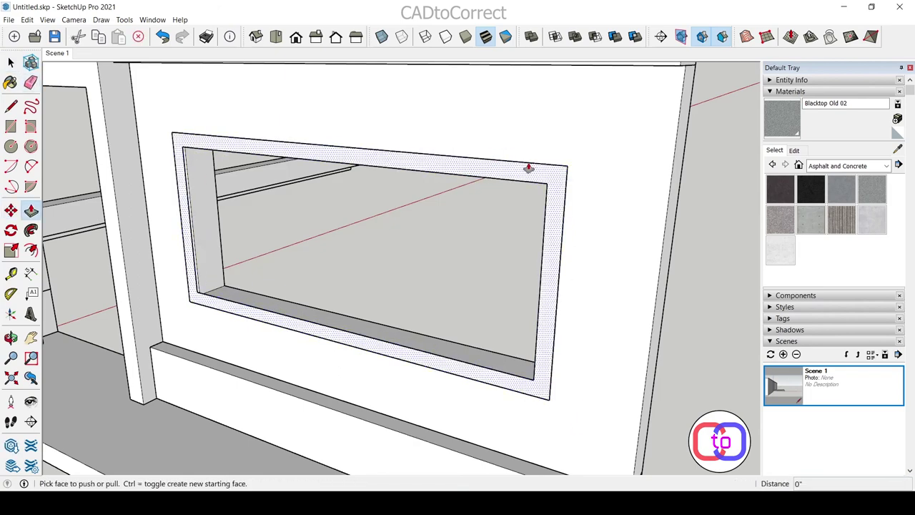
{"action": "middle_click_drag", "start_coordinate": [531, 167], "coordinate": [374, 221]}
{"action": "left_click", "coordinate": [348, 238]}
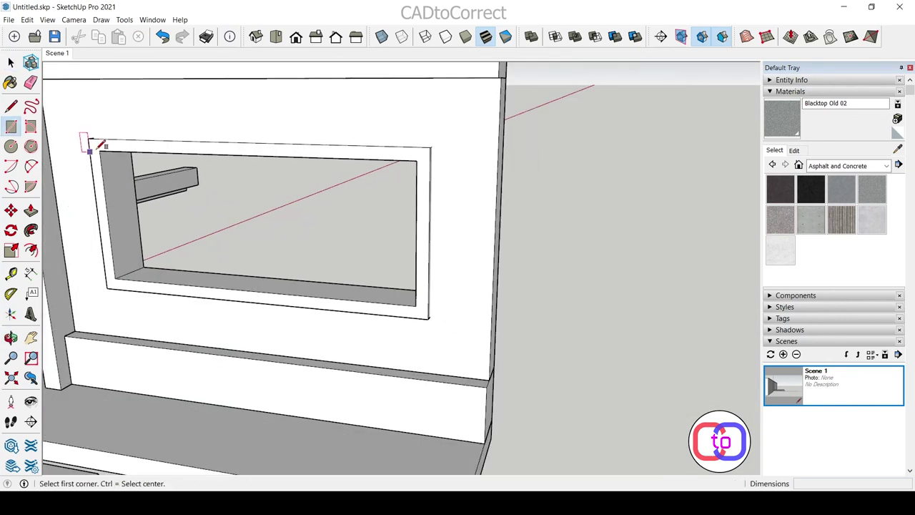
Draw a rectangle across the opening, divide it into thirds, and delete the right part.
{"action": "left_click", "coordinate": [416, 304]}
{"action": "key", "text": "space"}
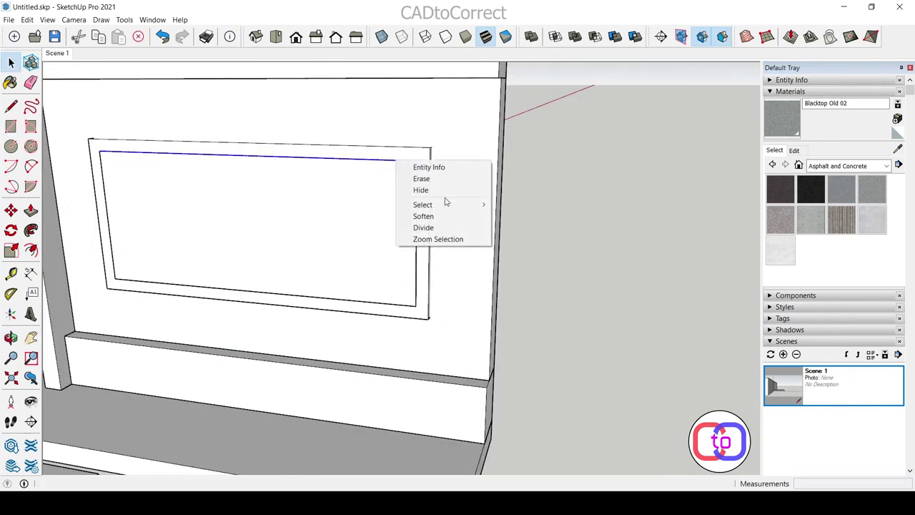
{"action": "left_click", "coordinate": [421, 229]}
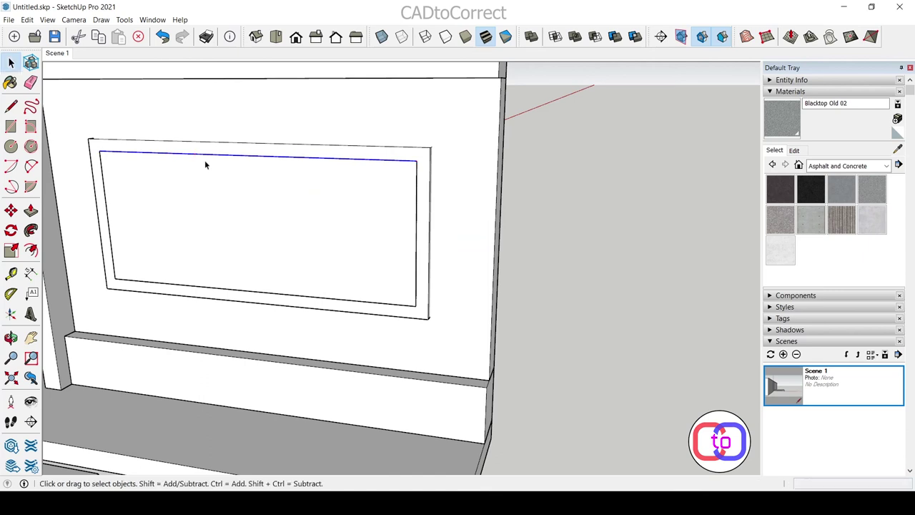
{"action": "left_click", "coordinate": [206, 286]}
{"action": "key", "text": "space"}
{"action": "left_click", "coordinate": [241, 202]}
{"action": "key", "text": "Delete"}
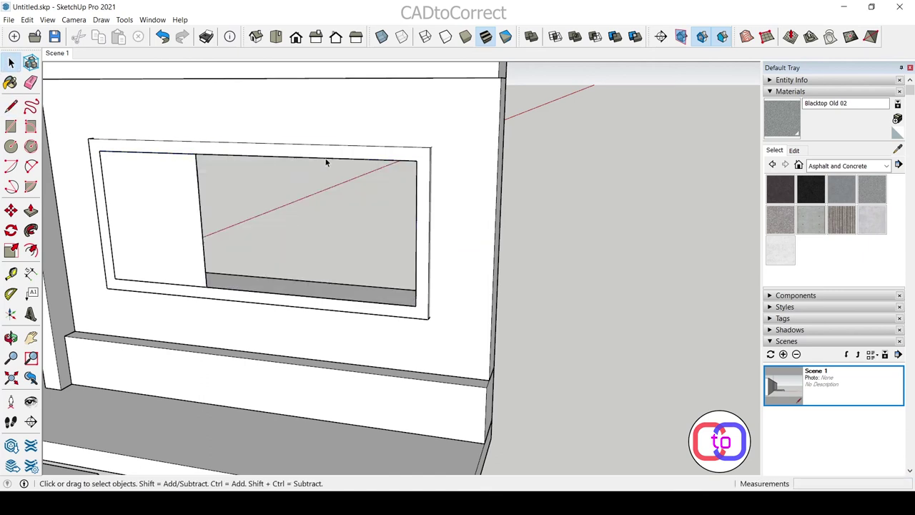
Offset the left pane face inward to form the sash border.
{"action": "scroll", "coordinate": [277, 290], "scroll_direction": "up", "scroll_amount": 2}
{"action": "key", "text": "f"}
{"action": "left_click", "coordinate": [178, 234]}
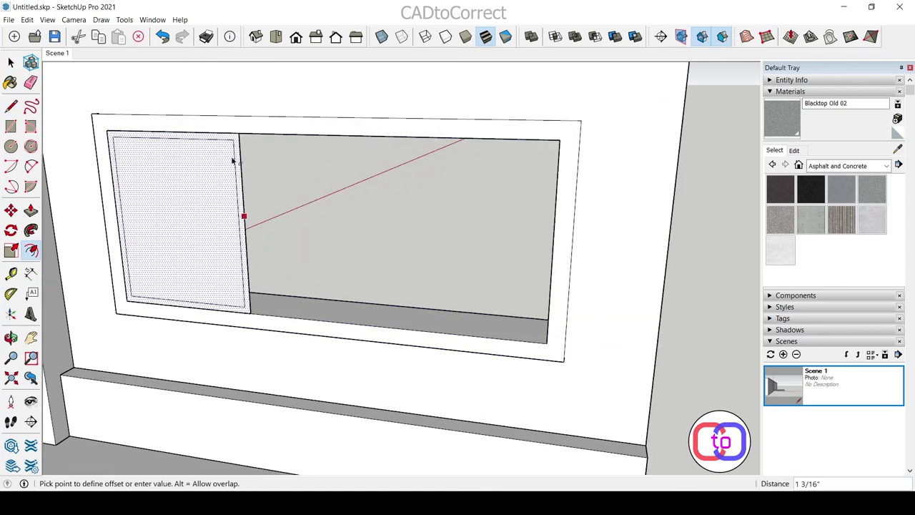
{"action": "left_click", "coordinate": [232, 161]}
{"action": "key", "text": "space"}
{"action": "scroll", "coordinate": [243, 308], "scroll_direction": "up", "scroll_amount": 3}
{"action": "key", "text": "p"}
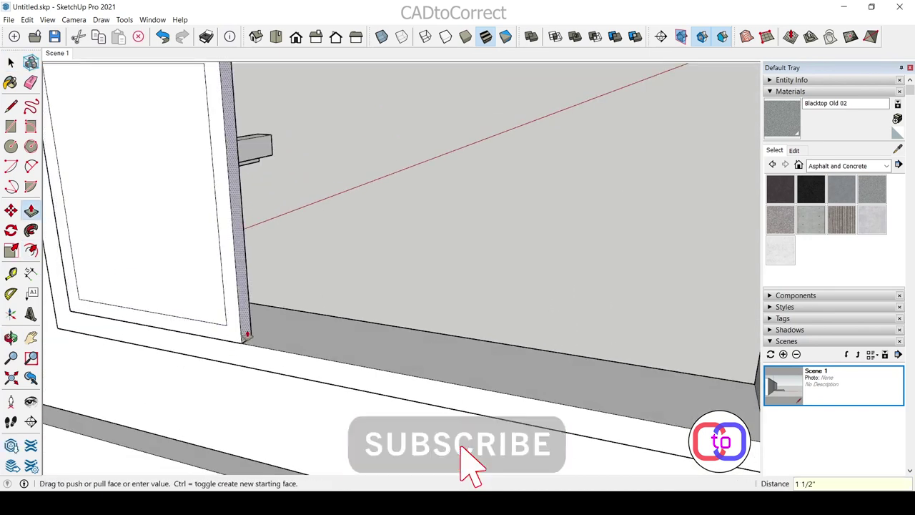
{"action": "scroll", "coordinate": [243, 320], "scroll_direction": "down", "scroll_amount": 2}
{"action": "key", "text": "space"}
Push the inner pane face in to recess it, then show the Glass and Mirrors materials.
{"action": "left_click", "coordinate": [226, 300]}
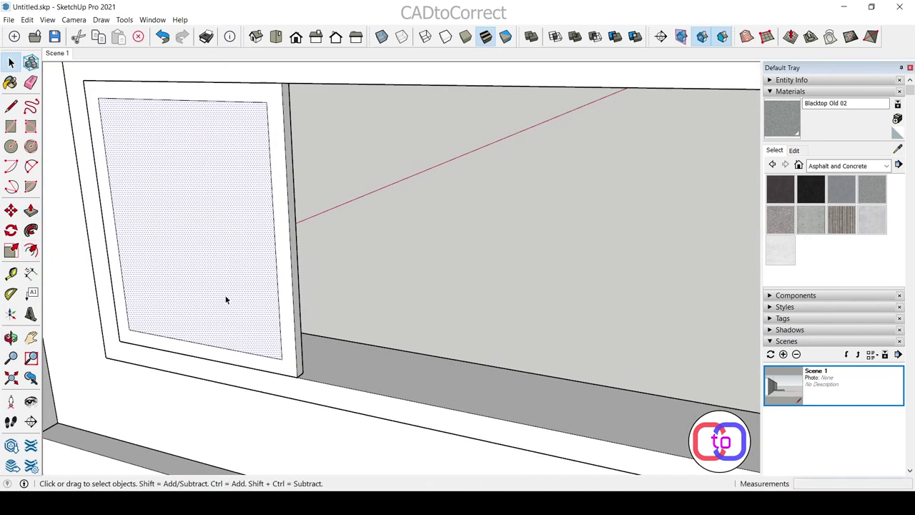
{"action": "key", "text": "p"}
{"action": "left_click", "coordinate": [236, 290]}
{"action": "scroll", "coordinate": [237, 291], "scroll_direction": "up", "scroll_amount": 2}
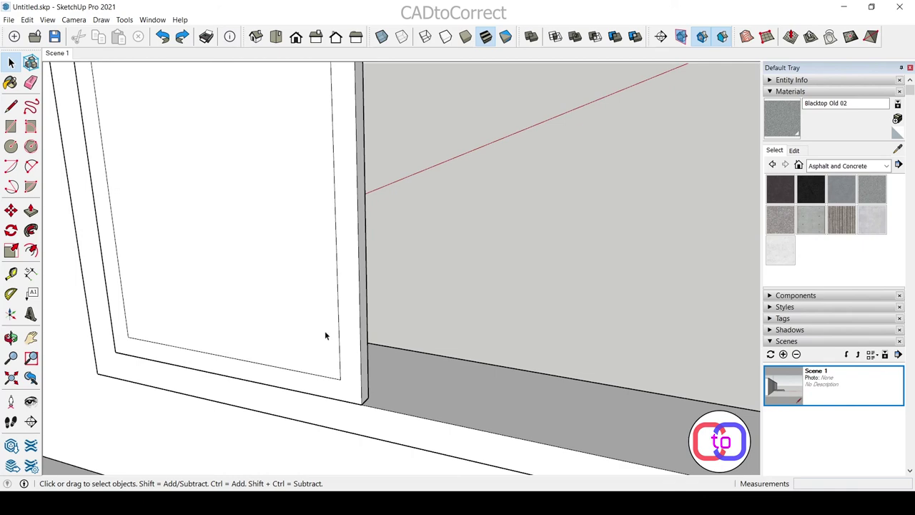
{"action": "left_click", "coordinate": [361, 405]}
{"action": "key", "text": "space"}
{"action": "scroll", "coordinate": [361, 405], "scroll_direction": "down", "scroll_amount": 2}
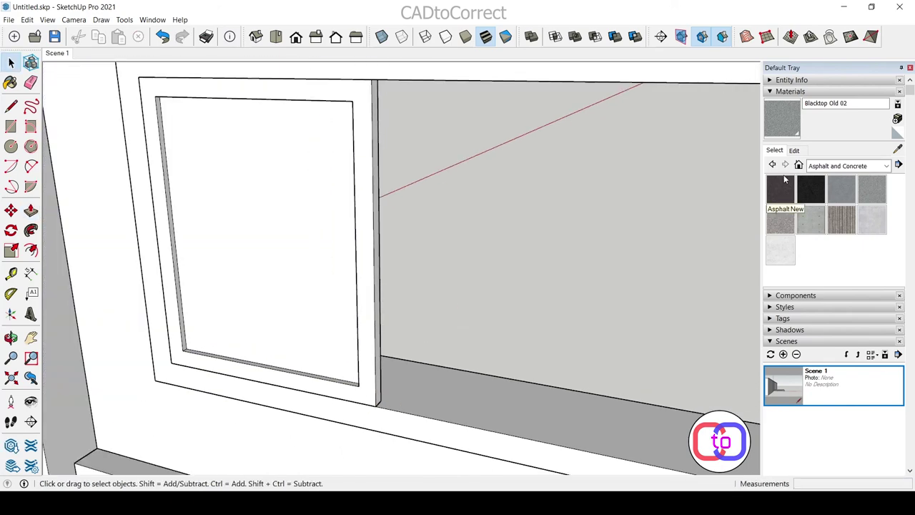
{"action": "left_click", "coordinate": [846, 165]}
{"action": "left_click", "coordinate": [890, 222]}
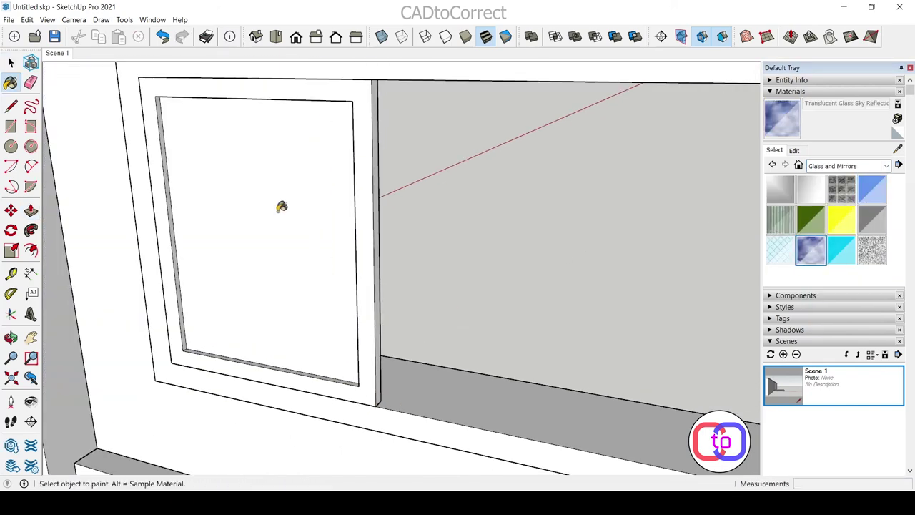
Paint the pane with translucent sky-reflecting glass and its frame with textured steel.
{"action": "left_click", "coordinate": [282, 207]}
{"action": "key", "text": "space"}
{"action": "left_click", "coordinate": [282, 206]}
{"action": "right_click", "coordinate": [370, 286]}
{"action": "key", "text": "Escape"}
{"action": "left_click", "coordinate": [887, 165]}
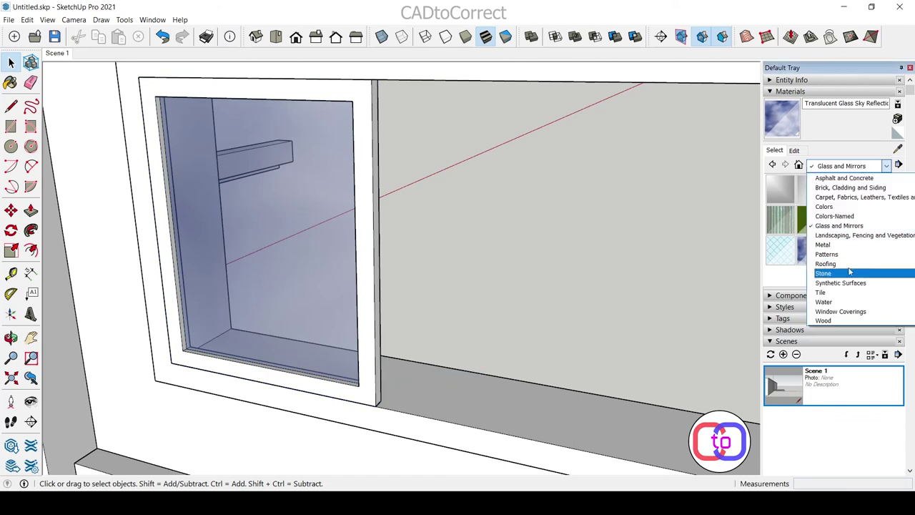
{"action": "left_click", "coordinate": [823, 245]}
{"action": "left_click", "coordinate": [779, 188]}
{"action": "left_click", "coordinate": [780, 253]}
Copy the finished pane beside itself with Move and Ctrl, then start a second copy.
{"action": "left_click", "coordinate": [366, 179]}
{"action": "key", "text": "space"}
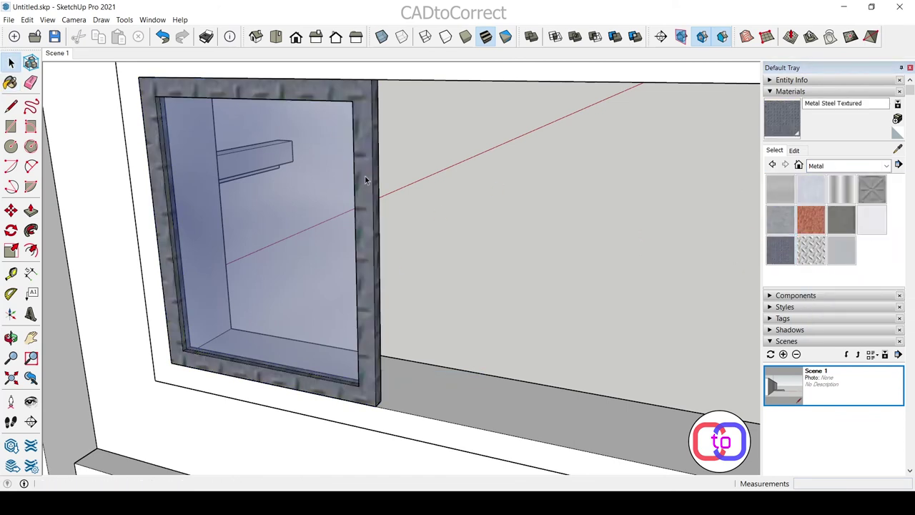
{"action": "key", "text": "m"}
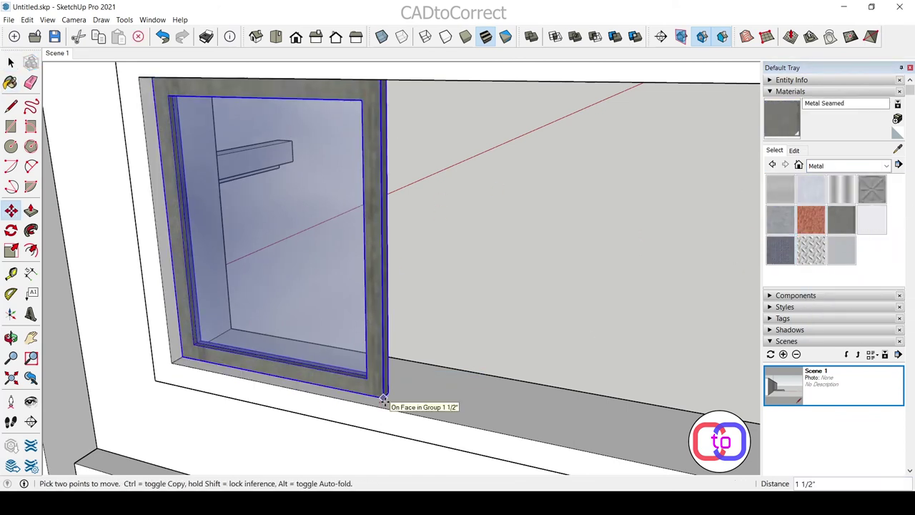
{"action": "key", "text": "ctrl"}
{"action": "left_click", "coordinate": [171, 364]}
{"action": "left_click", "coordinate": [367, 398]}
{"action": "key", "text": "space"}
{"action": "scroll", "coordinate": [470, 255], "scroll_direction": "down", "scroll_amount": 3}
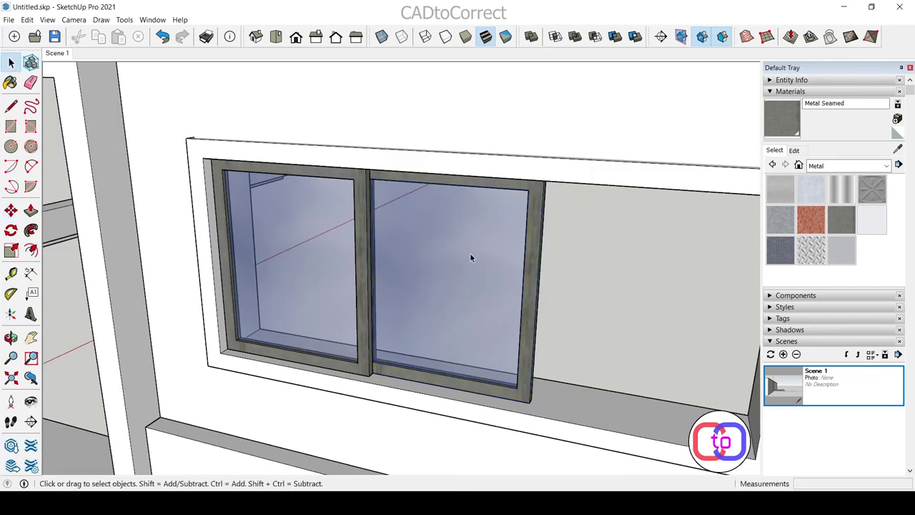
{"action": "middle_click_drag", "start_coordinate": [470, 255], "coordinate": [385, 351]}
{"action": "key", "text": "ctrl"}
{"action": "left_click", "coordinate": [175, 360]}
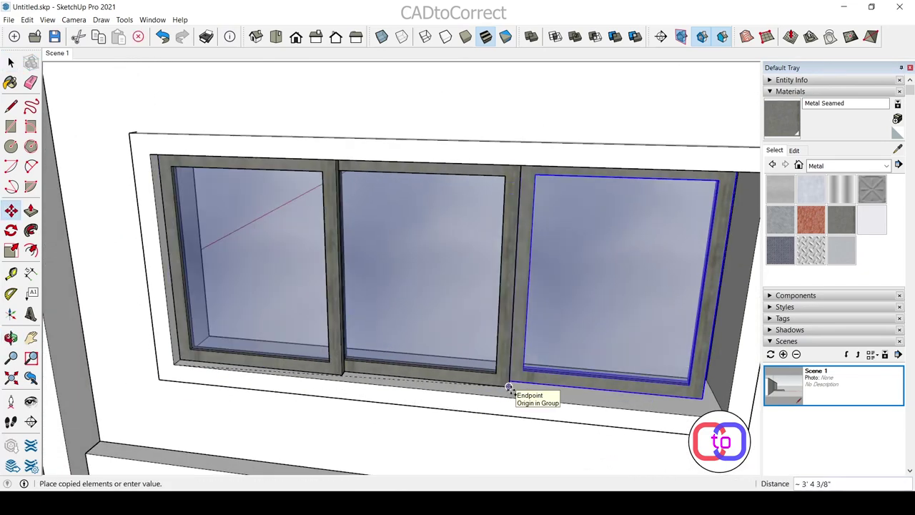
{"action": "scroll", "coordinate": [504, 400], "scroll_direction": "up", "scroll_amount": 4}
{"action": "scroll", "coordinate": [496, 386], "scroll_direction": "down", "scroll_amount": 4}
Select the whole three-pane window unit and begin a Ctrl copy of it.
{"action": "key", "text": "space"}
{"action": "left_click", "coordinate": [388, 369]}
{"action": "key", "text": "m"}
{"action": "scroll", "coordinate": [577, 369], "scroll_direction": "up", "scroll_amount": 4}
{"action": "scroll", "coordinate": [578, 369], "scroll_direction": "down", "scroll_amount": 5}
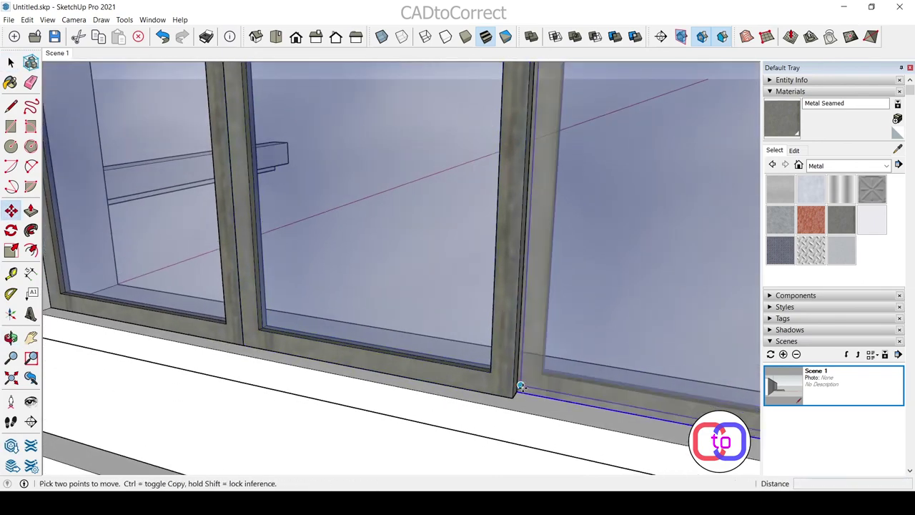
{"action": "key", "text": "space"}
{"action": "left_click", "coordinate": [521, 378]}
{"action": "scroll", "coordinate": [629, 392], "scroll_direction": "down", "scroll_amount": 3}
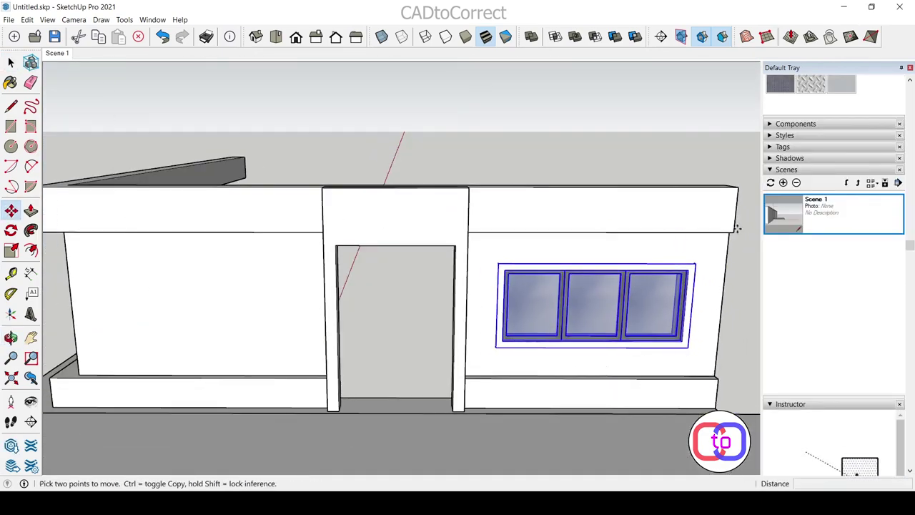
{"action": "left_click", "coordinate": [721, 304]}
{"action": "key", "text": "ctrl"}
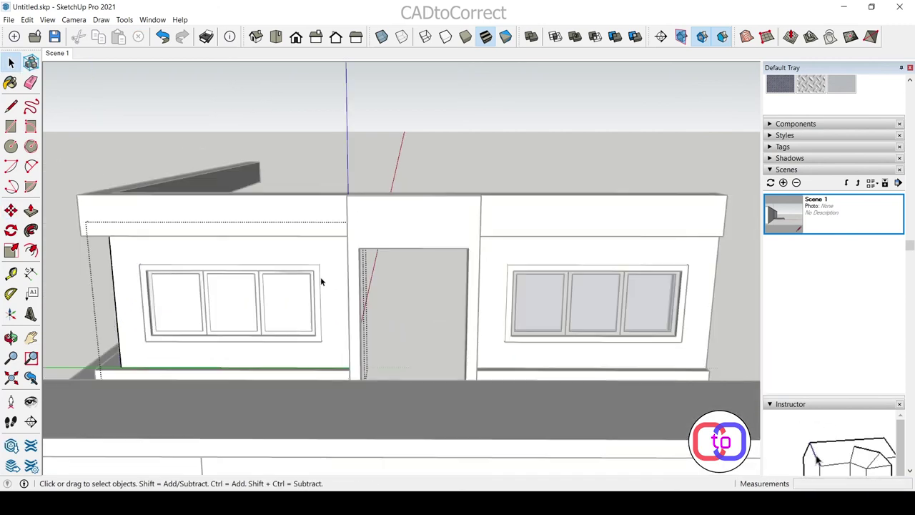
Draw a narrow rectangle on the ledge between the two glazed windows for a post.
{"action": "scroll", "coordinate": [330, 272], "scroll_direction": "up", "scroll_amount": 5}
{"action": "key", "text": "r"}
{"action": "left_click", "coordinate": [496, 418]}
{"action": "key", "text": "space"}
{"action": "left_click", "coordinate": [404, 312]}
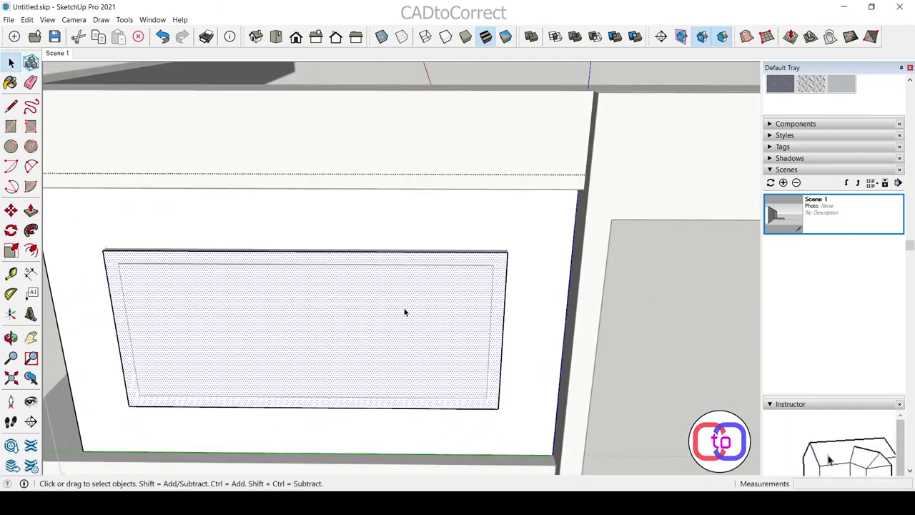
{"action": "key", "text": "Escape"}
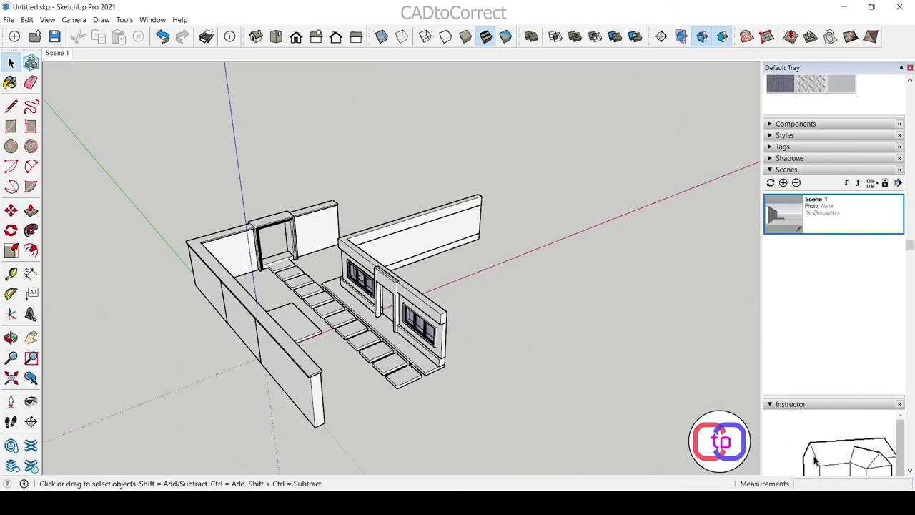
Erase the new floor face from the courtyard model.
{"action": "middle_click_drag", "start_coordinate": [409, 363], "coordinate": [353, 257]}
{"action": "left_click", "coordinate": [425, 359]}
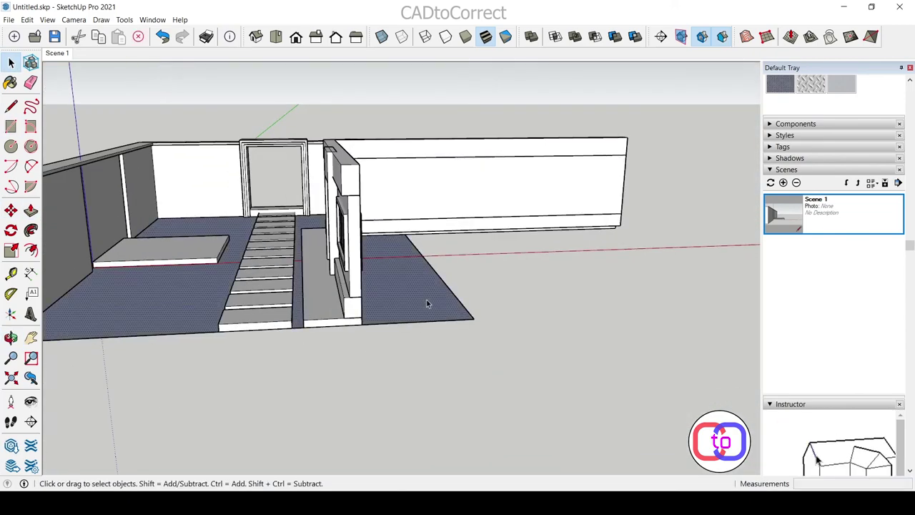
{"action": "right_click", "coordinate": [415, 276]}
{"action": "left_click", "coordinate": [450, 291]}
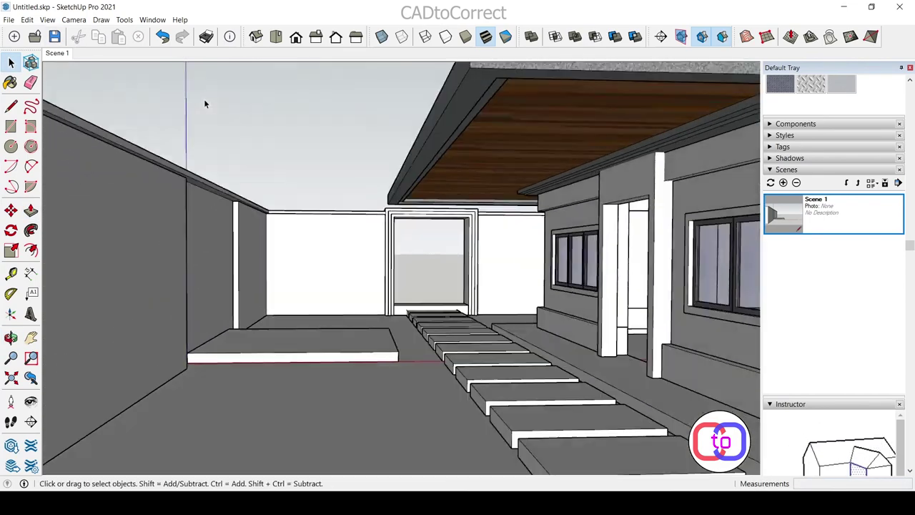
{"action": "scroll", "coordinate": [203, 104], "scroll_direction": "up", "scroll_amount": 1}
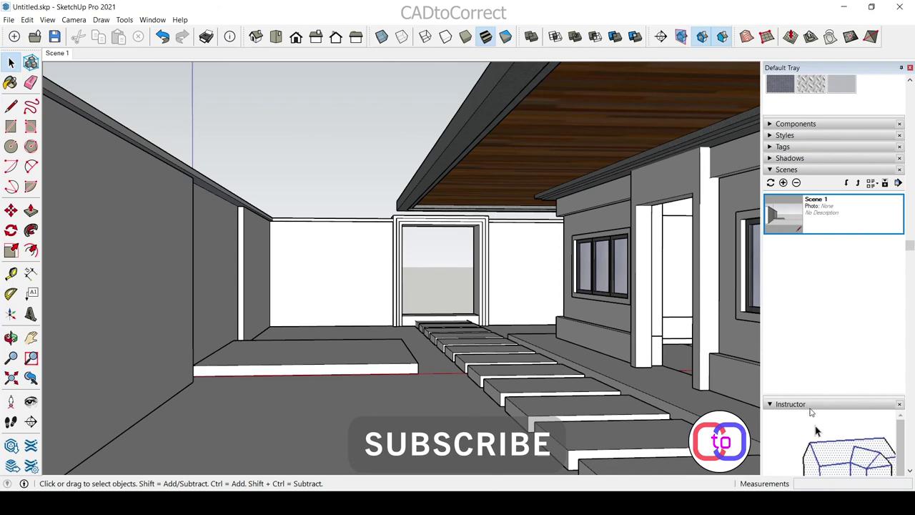
Paint the path with dark gray granite instead of the dark green grass tried first.
{"action": "left_click", "coordinate": [886, 165]}
{"action": "left_click", "coordinate": [858, 196]}
{"action": "left_click", "coordinate": [885, 165]}
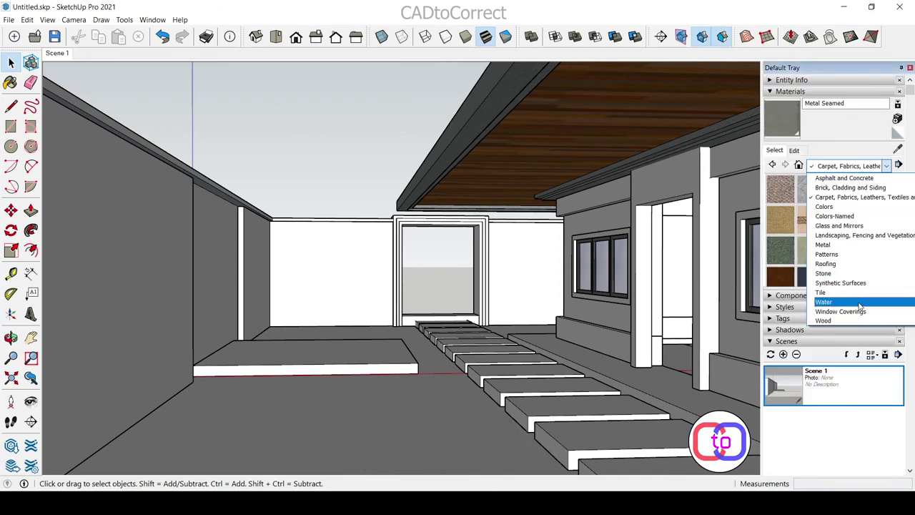
{"action": "left_click", "coordinate": [864, 234]}
{"action": "left_click", "coordinate": [871, 249]}
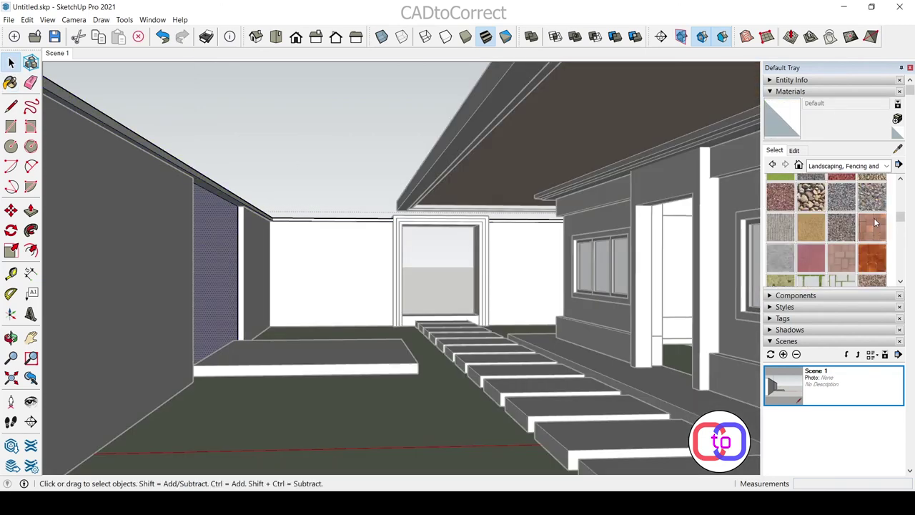
{"action": "key", "text": "ctrl+z"}
{"action": "scroll", "coordinate": [862, 193], "scroll_direction": "up", "scroll_amount": 2}
{"action": "left_click", "coordinate": [841, 189]}
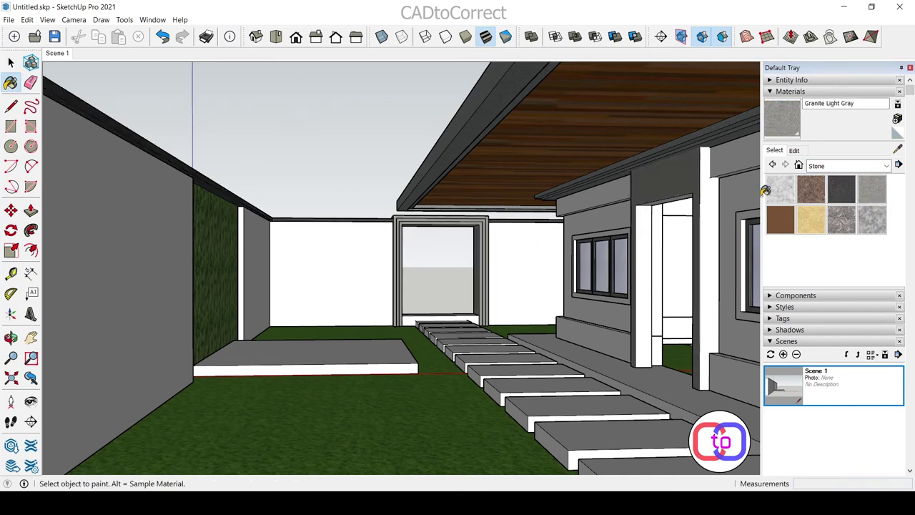
{"action": "right_click", "coordinate": [680, 193]}
{"action": "key", "text": "b"}
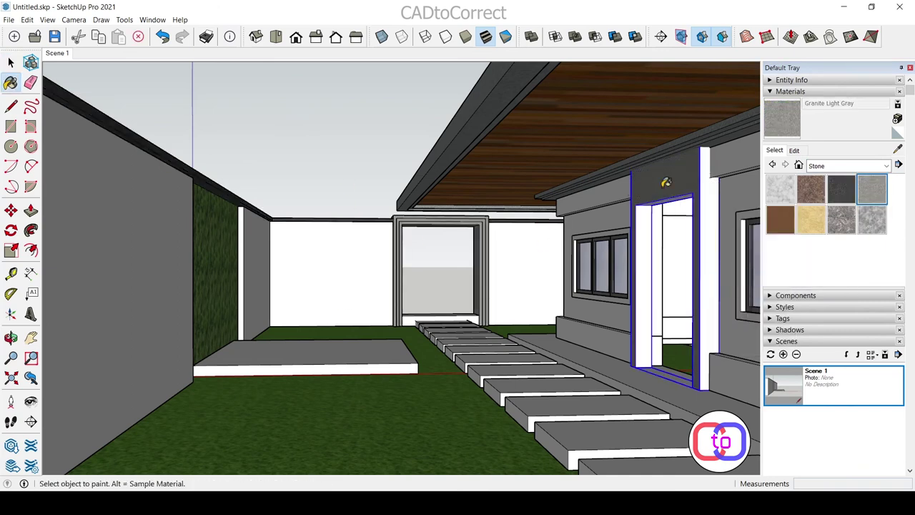
Paint the boundary walls with Rough Square Concrete Block from Brick, Cladding and Siding.
{"action": "middle_click_drag", "start_coordinate": [563, 384], "coordinate": [474, 392]}
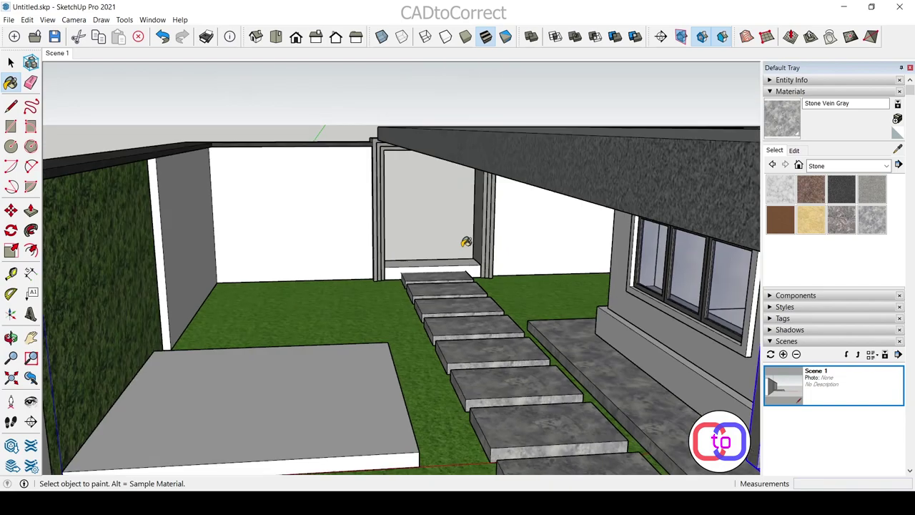
{"action": "scroll", "coordinate": [441, 425], "scroll_direction": "down", "scroll_amount": 5}
{"action": "scroll", "coordinate": [441, 425], "scroll_direction": "up", "scroll_amount": 5}
{"action": "mouse_move", "coordinate": [441, 425]}
{"action": "middle_mouse_down"}
{"action": "mouse_move", "coordinate": [449, 297]}
{"action": "mouse_move", "coordinate": [401, 307]}
{"action": "middle_mouse_up"}
{"action": "scroll", "coordinate": [429, 300], "scroll_direction": "down", "scroll_amount": 3}
{"action": "scroll", "coordinate": [400, 307], "scroll_direction": "up", "scroll_amount": 2}
{"action": "left_click", "coordinate": [854, 166]}
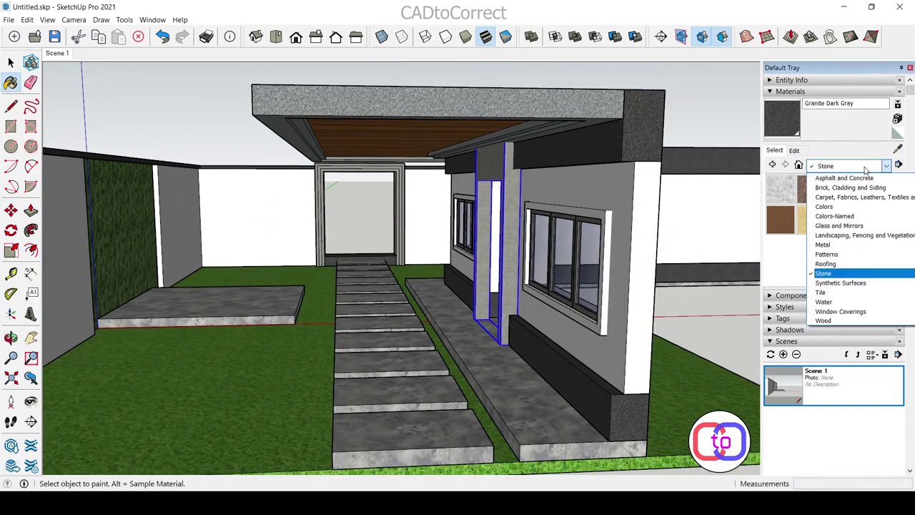
{"action": "left_click", "coordinate": [850, 187]}
{"action": "left_click", "coordinate": [871, 250]}
{"action": "middle_click_drag", "start_coordinate": [458, 243], "coordinate": [561, 241]}
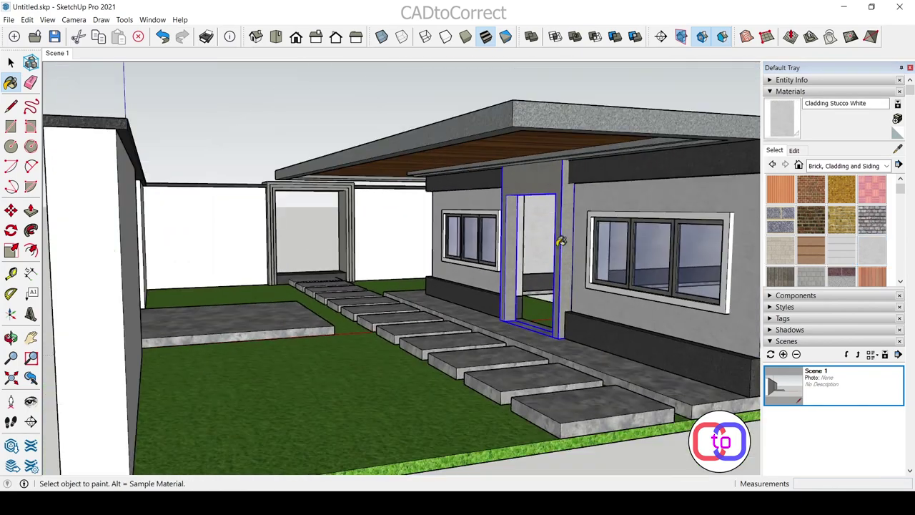
{"action": "left_click", "coordinate": [780, 254]}
{"action": "left_click", "coordinate": [200, 236]}
{"action": "middle_click_drag", "start_coordinate": [200, 236], "coordinate": [678, 220]}
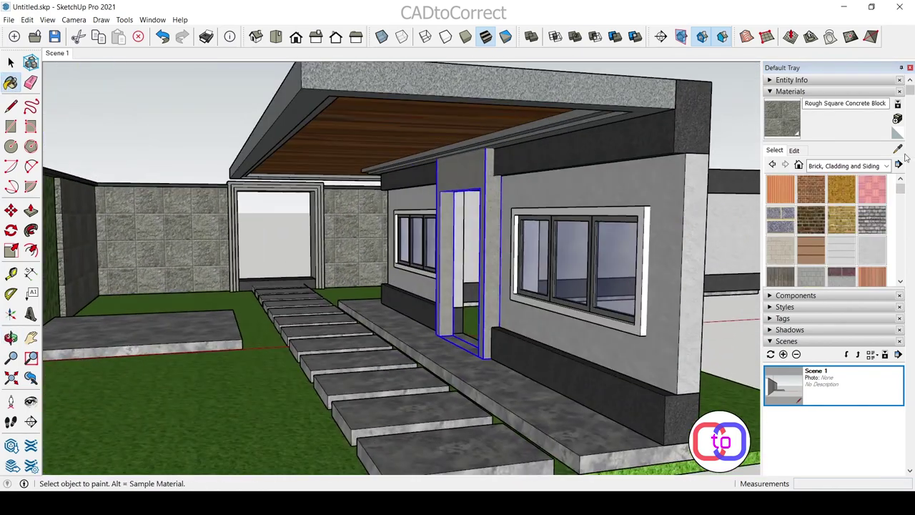
Sample Granite Light Gray from the model and return to the Scene 1 viewpoint.
{"action": "left_click", "coordinate": [686, 214], "text": "alt"}
{"action": "mouse_move", "coordinate": [686, 214]}
{"action": "middle_mouse_down"}
{"action": "mouse_move", "coordinate": [469, 276]}
{"action": "mouse_move", "coordinate": [430, 131]}
{"action": "middle_mouse_up"}
{"action": "left_click", "coordinate": [11, 63]}
{"action": "left_click", "coordinate": [57, 53]}
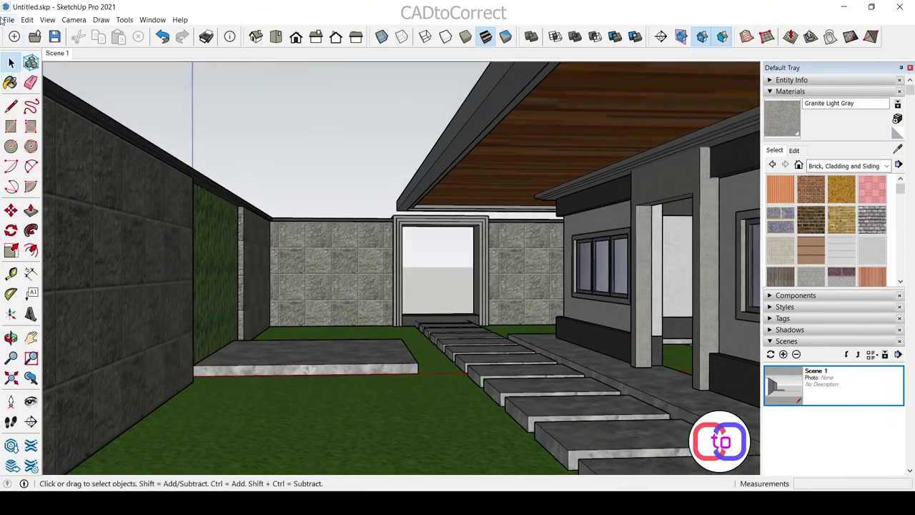
Save the model as a SketchUp Version 2015 file.
{"action": "left_click", "coordinate": [9, 19]}
{"action": "left_click", "coordinate": [43, 91]}
{"action": "left_click", "coordinate": [536, 322]}
Finish saving in the 2015 format, replacing the existing file.
{"action": "left_click", "coordinate": [500, 386]}
{"action": "left_click", "coordinate": [634, 351]}
{"action": "left_click", "coordinate": [485, 252]}
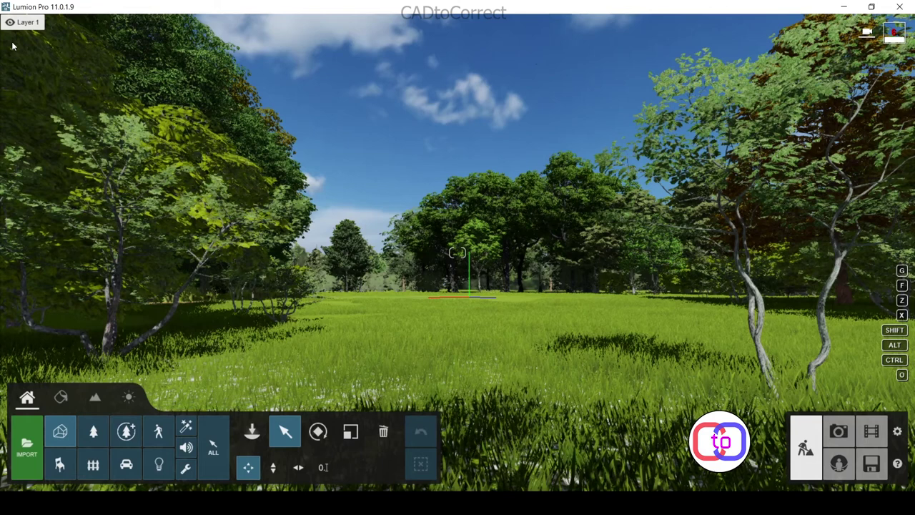
Import Untitled.skp from the Desktop Walk Way folder and place it on the grass.
{"action": "left_click", "coordinate": [26, 443]}
{"action": "left_click", "coordinate": [49, 106]}
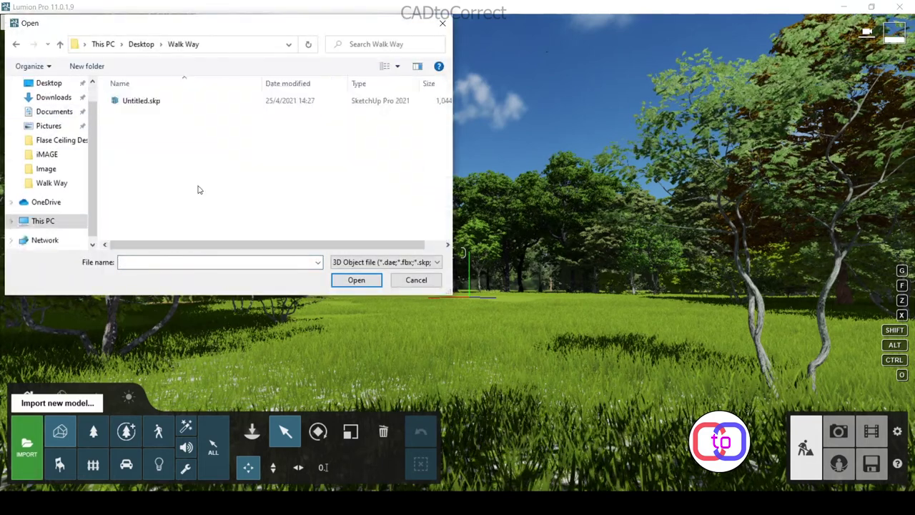
{"action": "double_click", "coordinate": [127, 96]}
{"action": "left_click", "coordinate": [628, 369]}
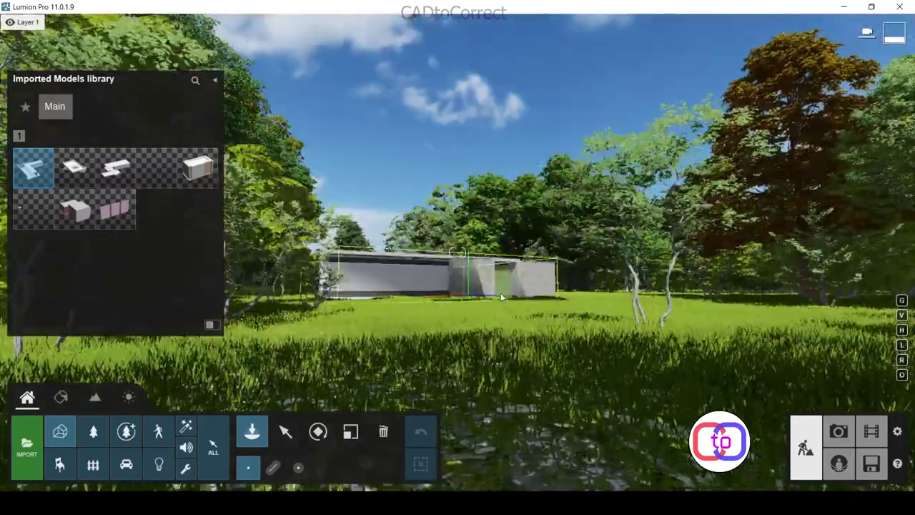
{"action": "mouse_move", "coordinate": [490, 339]}
{"action": "right_mouse_down"}
{"action": "mouse_move", "coordinate": [484, 227]}
{"action": "mouse_move", "coordinate": [362, 314]}
{"action": "right_mouse_up"}
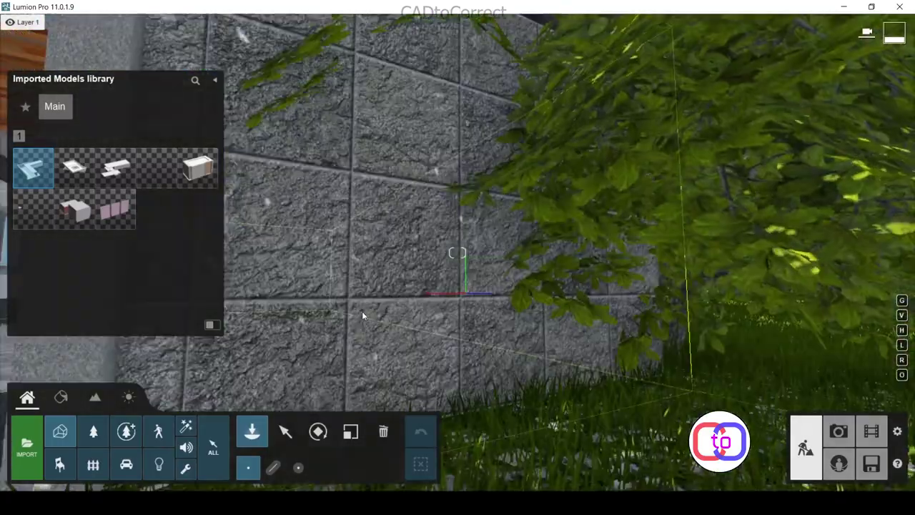
{"action": "left_click", "coordinate": [361, 314]}
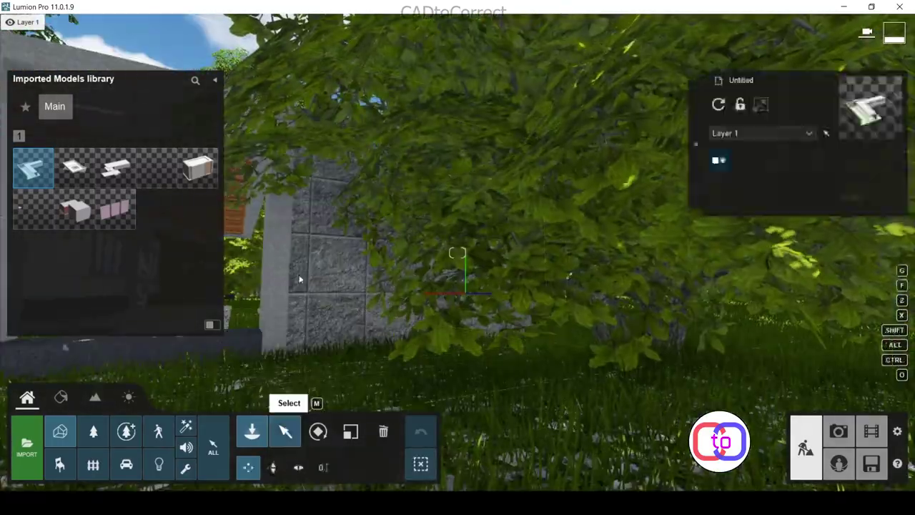
Rotate the imported building to its final orientation.
{"action": "left_click", "coordinate": [285, 430]}
{"action": "mouse_move", "coordinate": [378, 304]}
{"action": "right_mouse_down"}
{"action": "mouse_move", "coordinate": [541, 202]}
{"action": "mouse_move", "coordinate": [170, 249]}
{"action": "mouse_move", "coordinate": [266, 429]}
{"action": "right_mouse_up"}
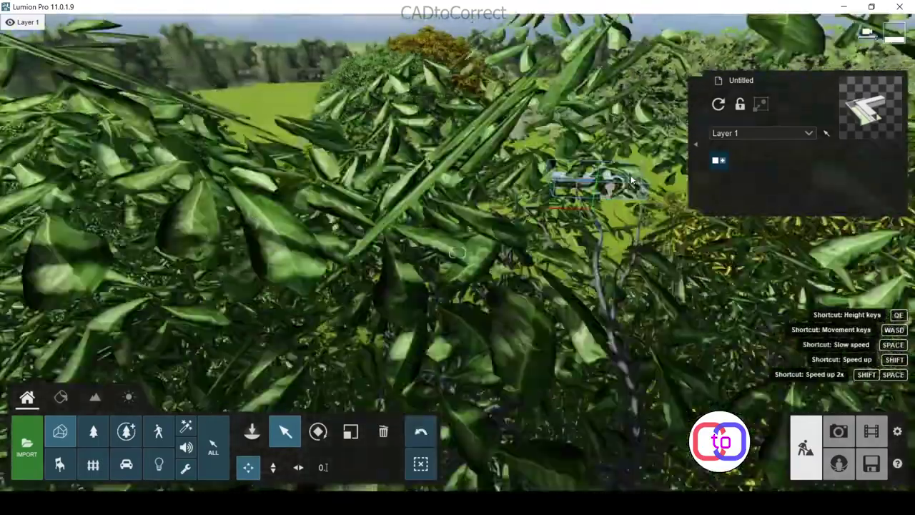
{"action": "mouse_move", "coordinate": [265, 428]}
{"action": "right_mouse_down"}
{"action": "mouse_move", "coordinate": [645, 150]}
{"action": "mouse_move", "coordinate": [576, 161]}
{"action": "right_mouse_up"}
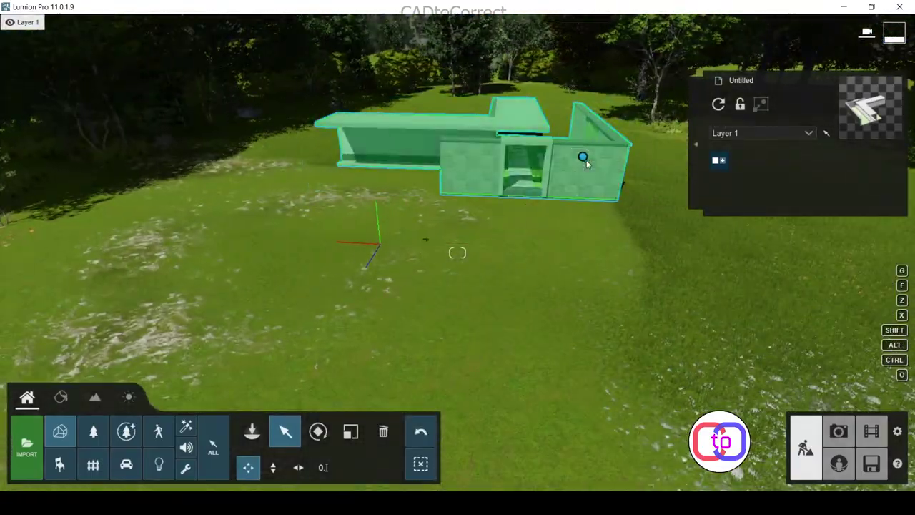
{"action": "right_click_drag", "start_coordinate": [583, 175], "coordinate": [564, 246]}
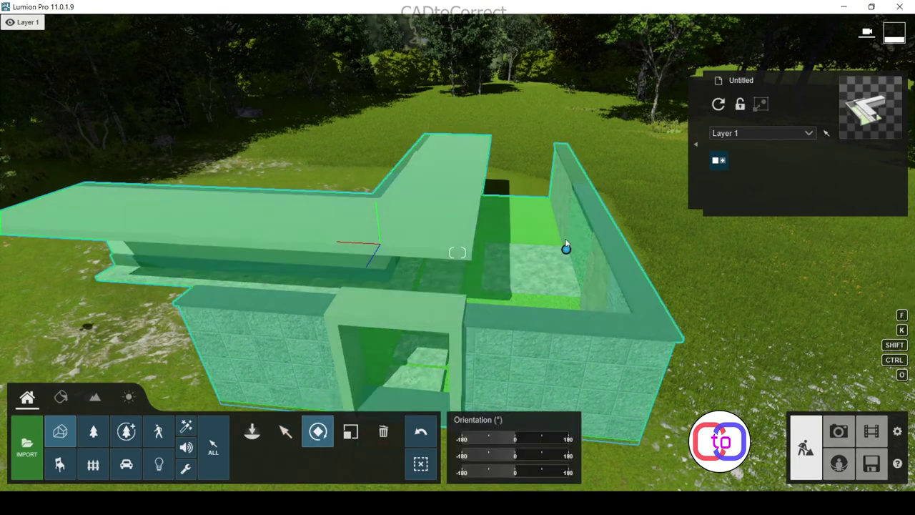
{"action": "left_click_drag", "start_coordinate": [564, 246], "coordinate": [566, 251]}
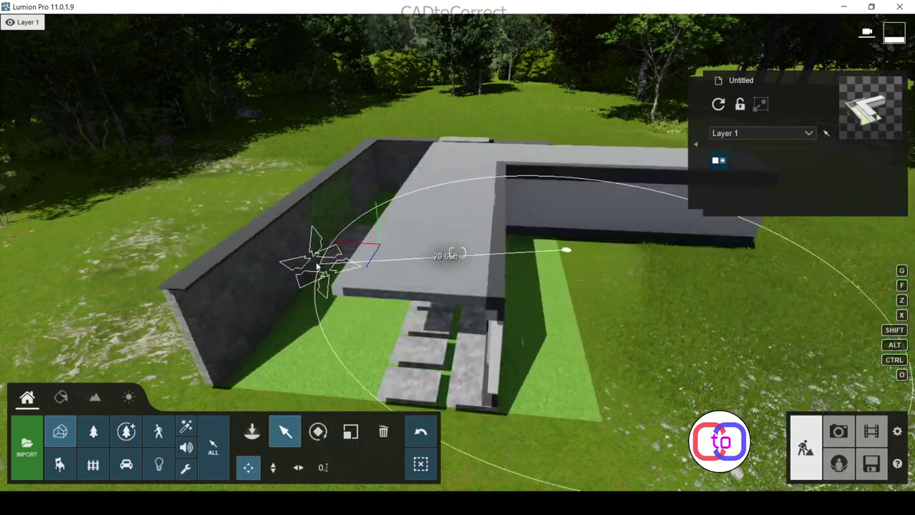
{"action": "left_click_drag", "start_coordinate": [566, 251], "coordinate": [562, 231]}
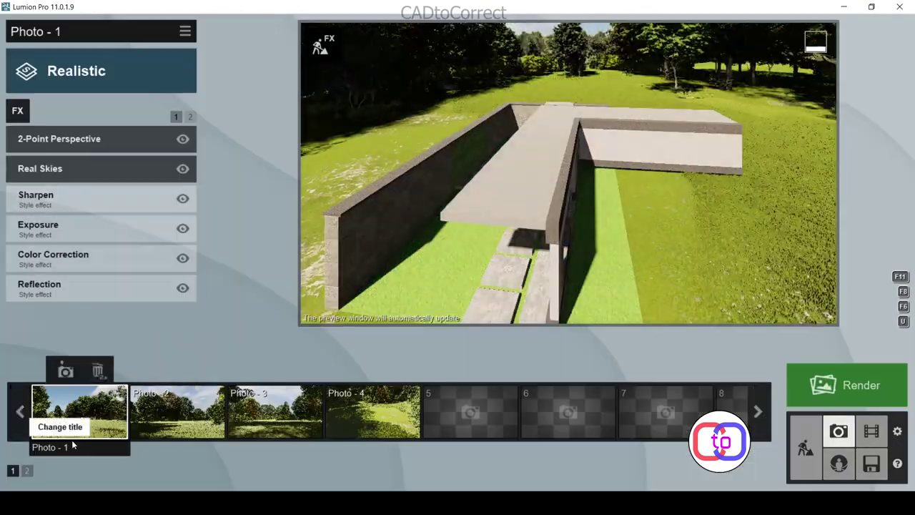
Preview the saved photo views, Photo 1 through Photo 4, in Photo mode.
{"action": "left_click", "coordinate": [179, 411]}
{"action": "left_click", "coordinate": [372, 411]}
{"action": "left_click", "coordinate": [460, 413]}
{"action": "left_click", "coordinate": [371, 410]}
{"action": "left_click", "coordinate": [275, 410]}
{"action": "left_click", "coordinate": [79, 411]}
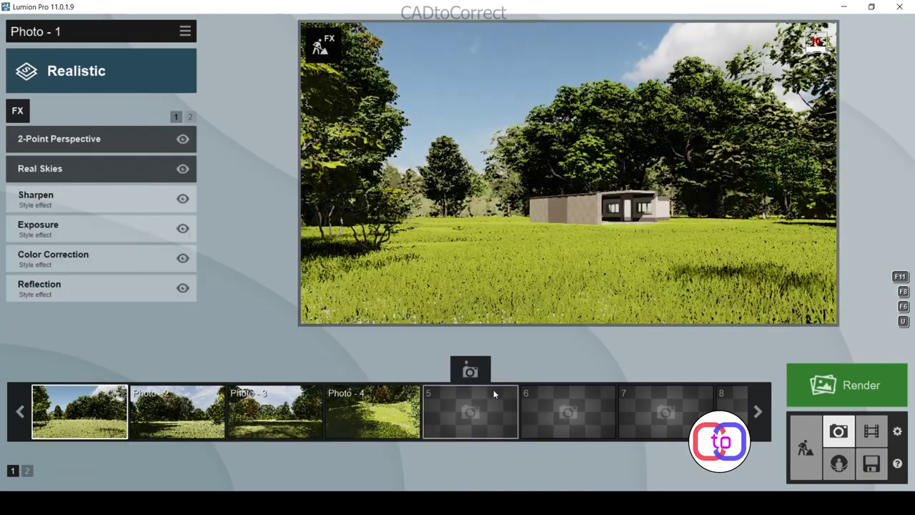
Store an eye-level courtyard view with 2-Point Perspective in the fifth photo slot.
{"action": "left_click", "coordinate": [493, 394]}
{"action": "right_click_drag", "start_coordinate": [665, 252], "coordinate": [456, 200]}
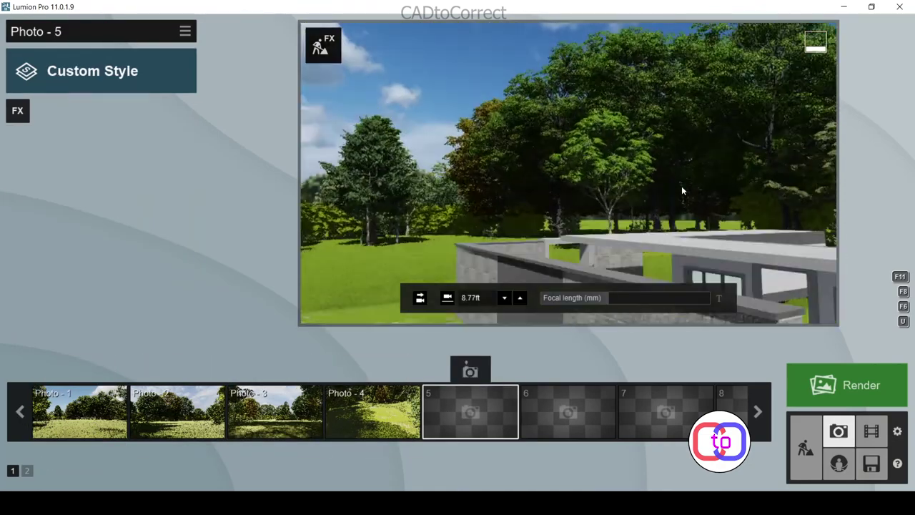
{"action": "key", "text": "s"}
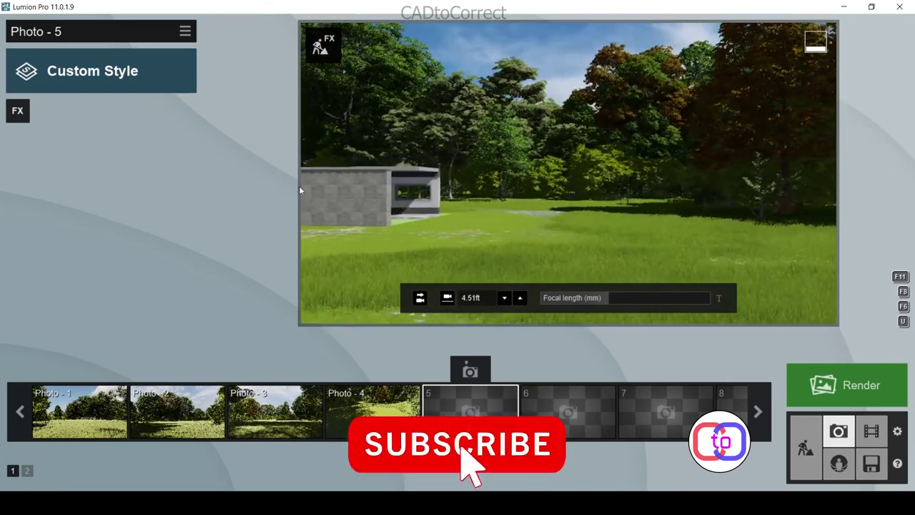
{"action": "key", "text": "w"}
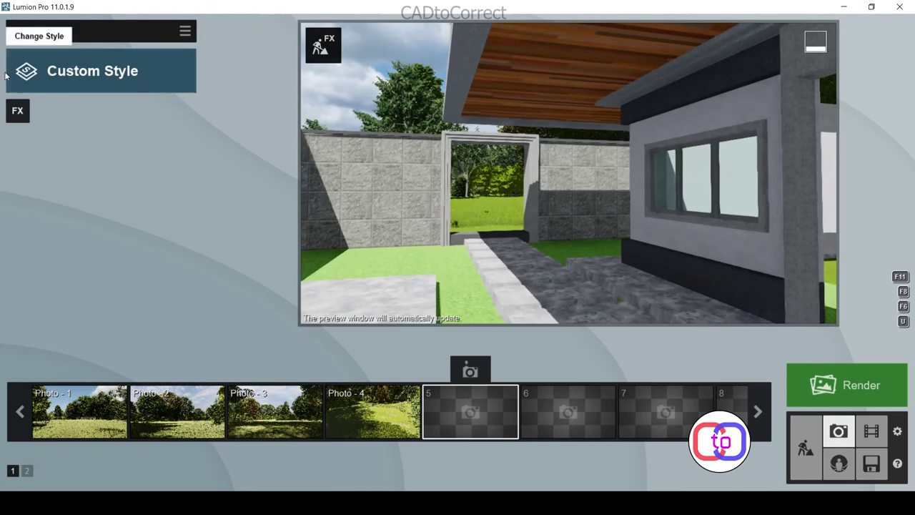
{"action": "left_click", "coordinate": [17, 110]}
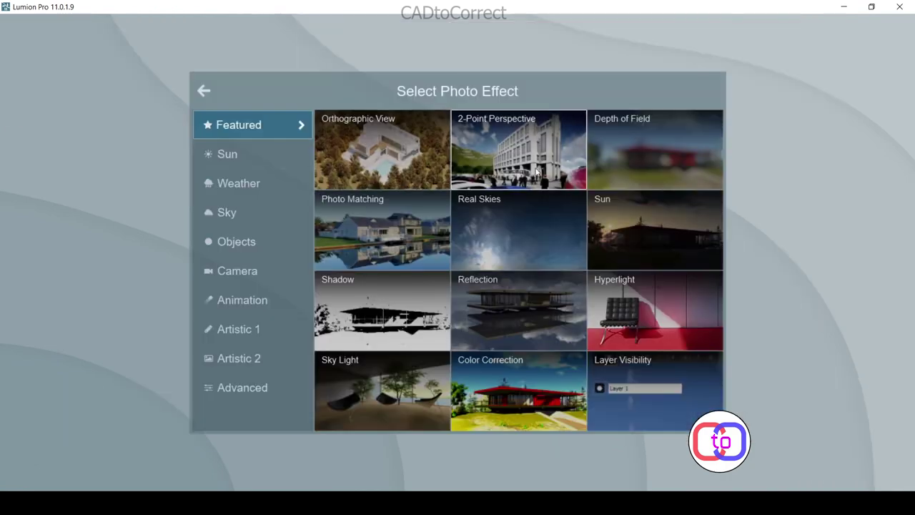
{"action": "left_click", "coordinate": [551, 155]}
{"action": "left_click", "coordinate": [619, 297]}
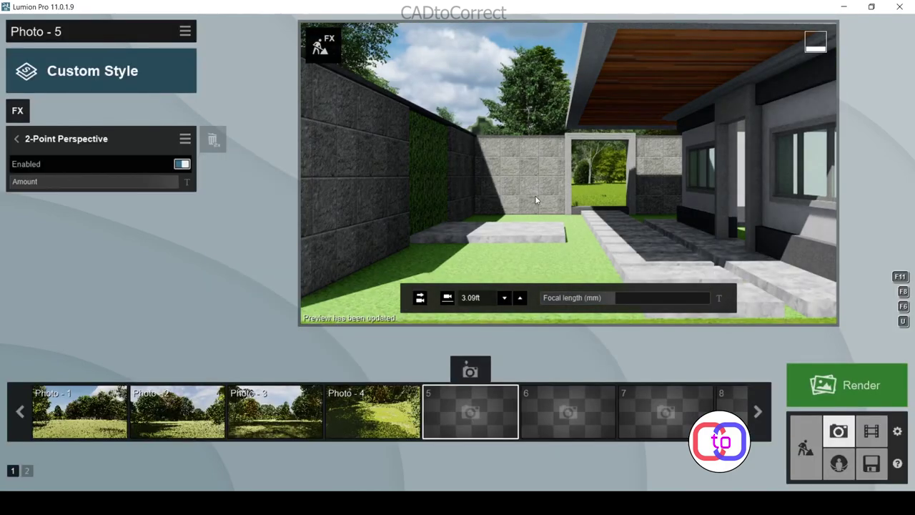
{"action": "left_click", "coordinate": [470, 371]}
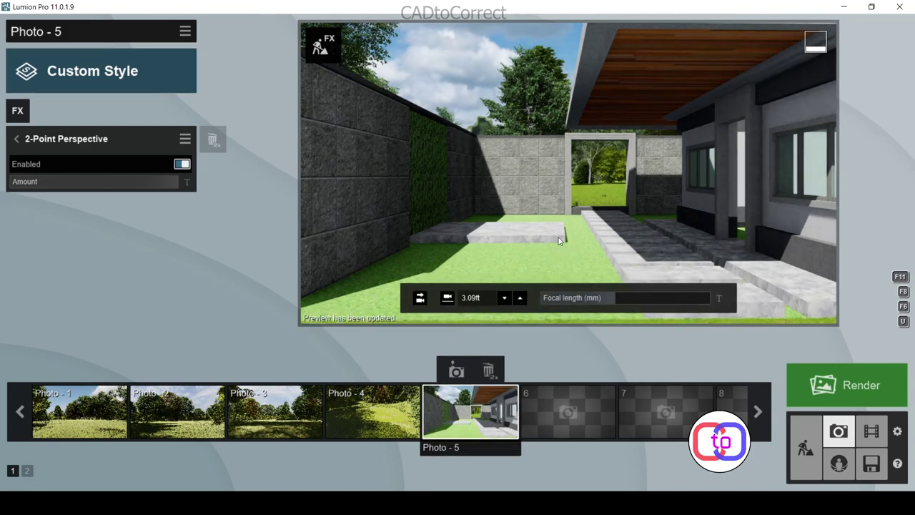
Reframe the courtyard and apply the Dawn style to Photo 5.
{"action": "scroll", "coordinate": [558, 228], "scroll_direction": "down", "scroll_amount": 5}
{"action": "scroll", "coordinate": [558, 228], "scroll_direction": "up", "scroll_amount": 5}
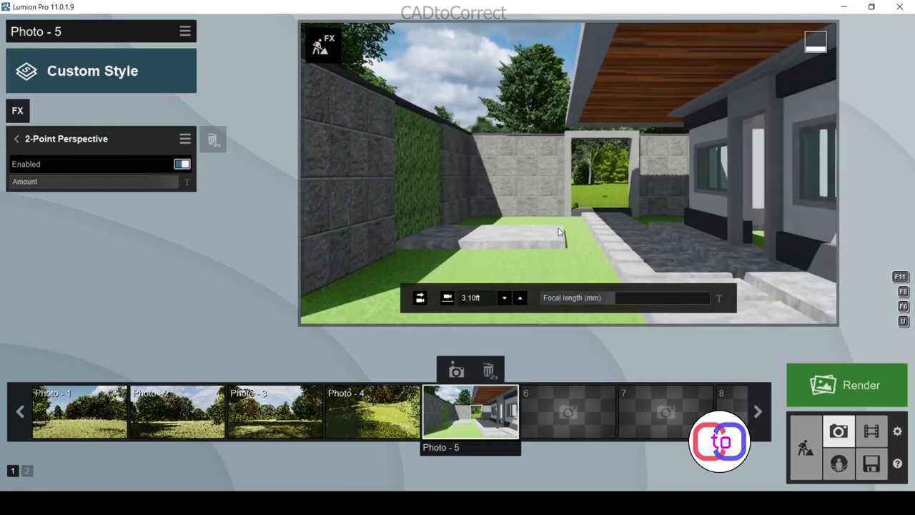
{"action": "middle_click_drag", "start_coordinate": [584, 225], "coordinate": [570, 229]}
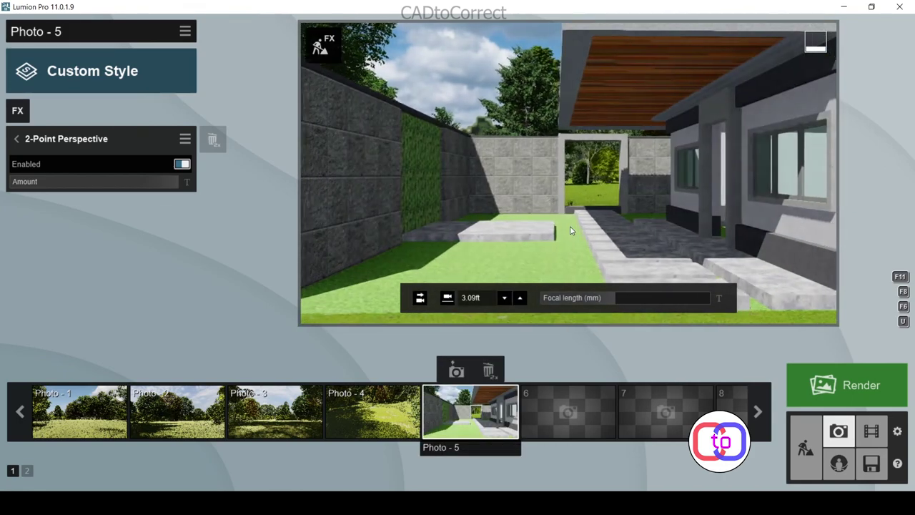
{"action": "left_click", "coordinate": [90, 75]}
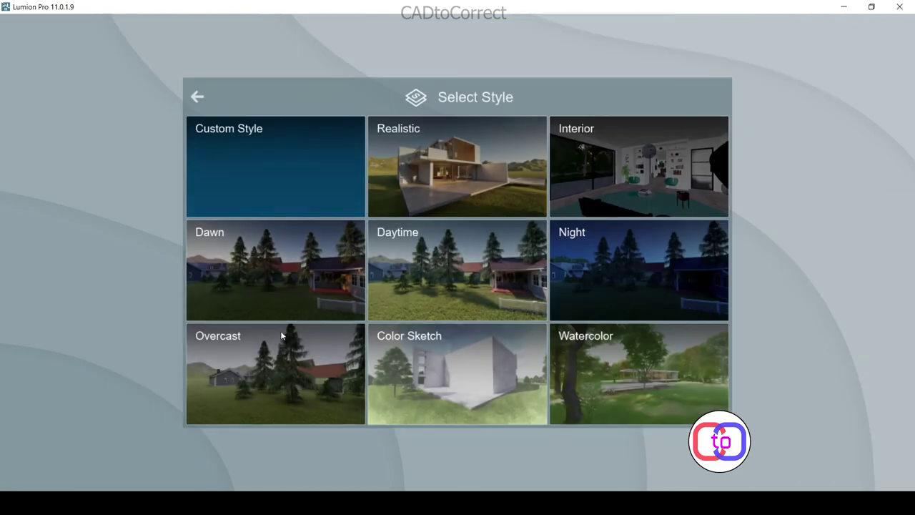
{"action": "left_click", "coordinate": [286, 248]}
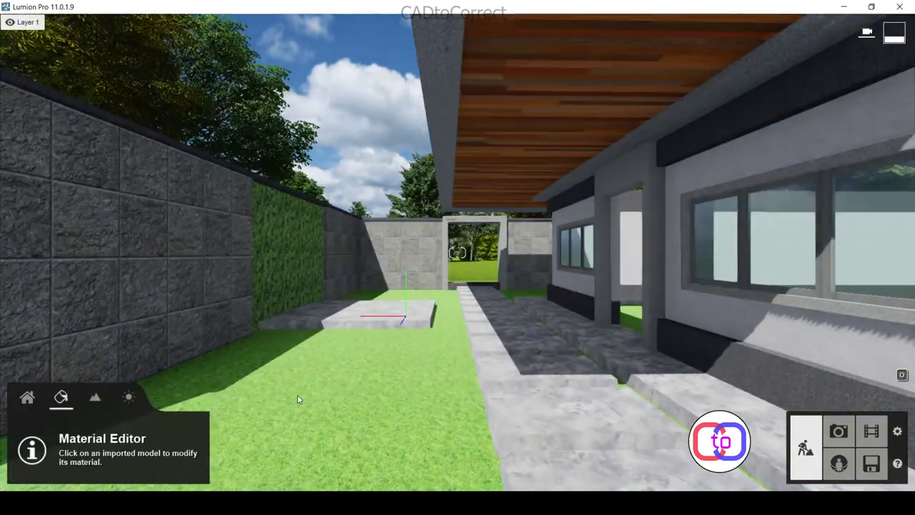
Give the lawn Clean Cut Grass 02 with grass length about 0.5 and adjusted cut.
{"action": "left_click", "coordinate": [118, 90]}
{"action": "left_click", "coordinate": [28, 90]}
{"action": "left_click", "coordinate": [78, 125]}
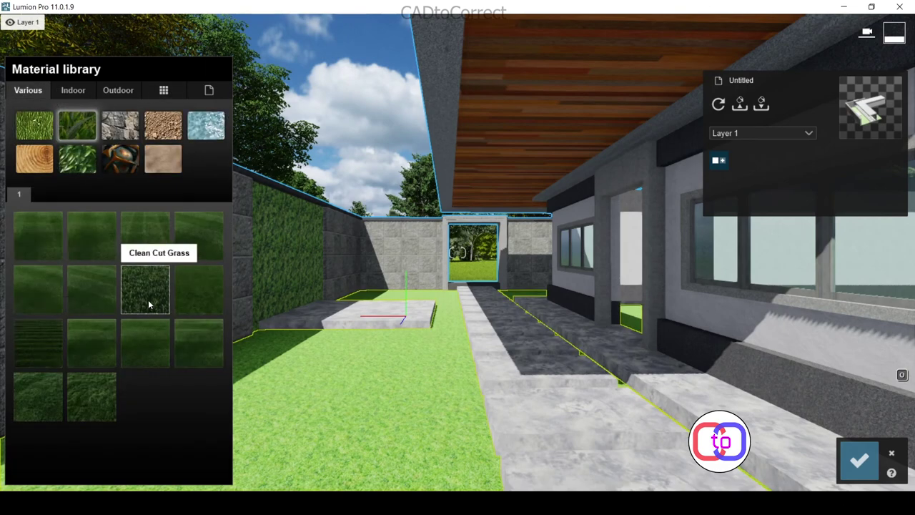
{"action": "left_click", "coordinate": [148, 296]}
{"action": "left_click", "coordinate": [100, 398]}
{"action": "left_click", "coordinate": [40, 397]}
{"action": "left_click", "coordinate": [196, 341]}
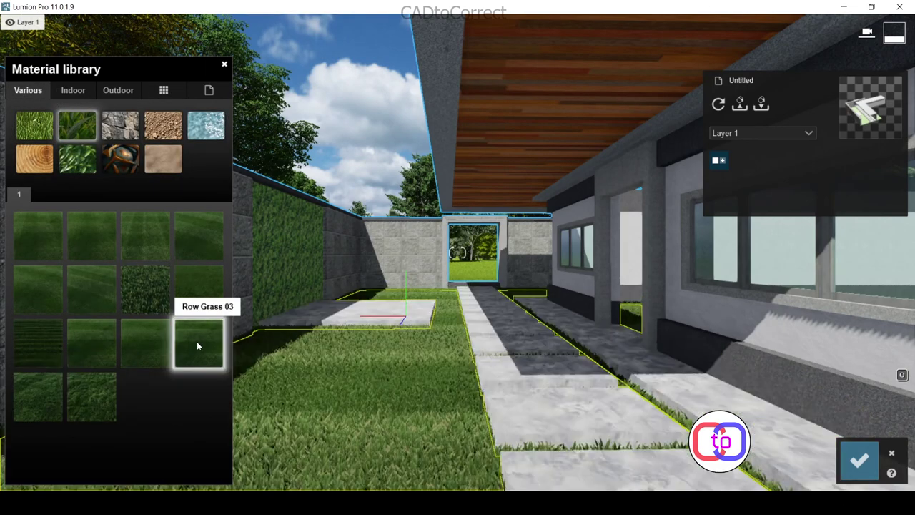
{"action": "left_click", "coordinate": [201, 296]}
{"action": "left_click", "coordinate": [198, 289]}
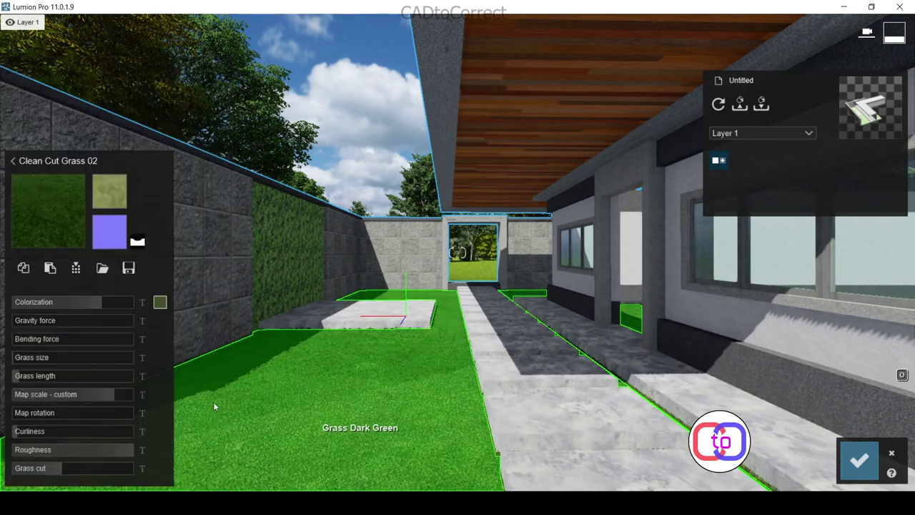
{"action": "left_click_drag", "start_coordinate": [30, 381], "coordinate": [78, 397]}
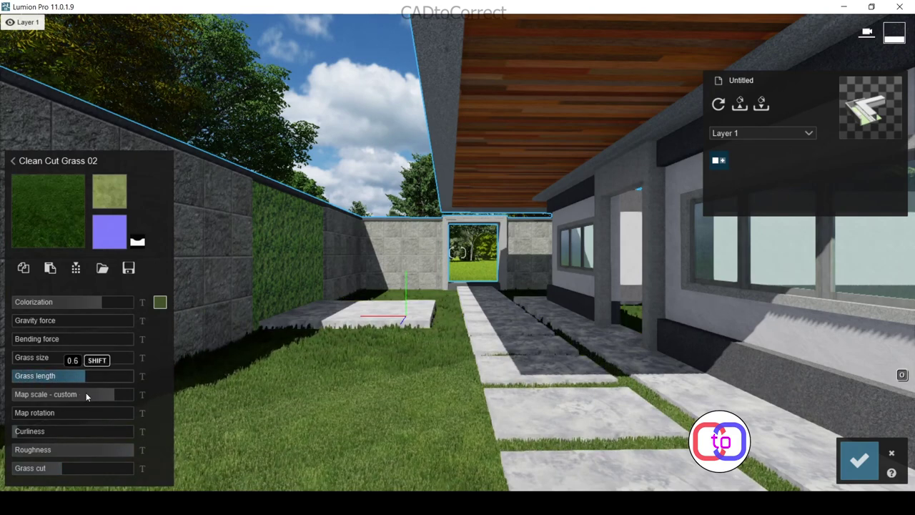
{"action": "mouse_move", "coordinate": [60, 469]}
{"action": "left_mouse_down"}
{"action": "mouse_move", "coordinate": [102, 468]}
{"action": "mouse_move", "coordinate": [46, 473]}
{"action": "mouse_move", "coordinate": [92, 466]}
{"action": "left_mouse_up"}
Browse the Outdoor stone materials and apply Pavement Stone 002 1024 to the walkway.
{"action": "left_click", "coordinate": [13, 160]}
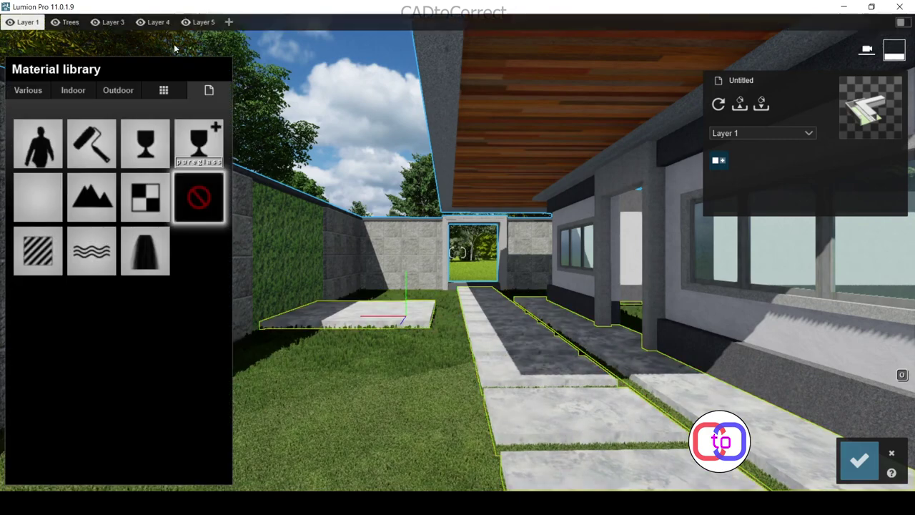
{"action": "left_click", "coordinate": [92, 196]}
{"action": "left_click", "coordinate": [79, 160]}
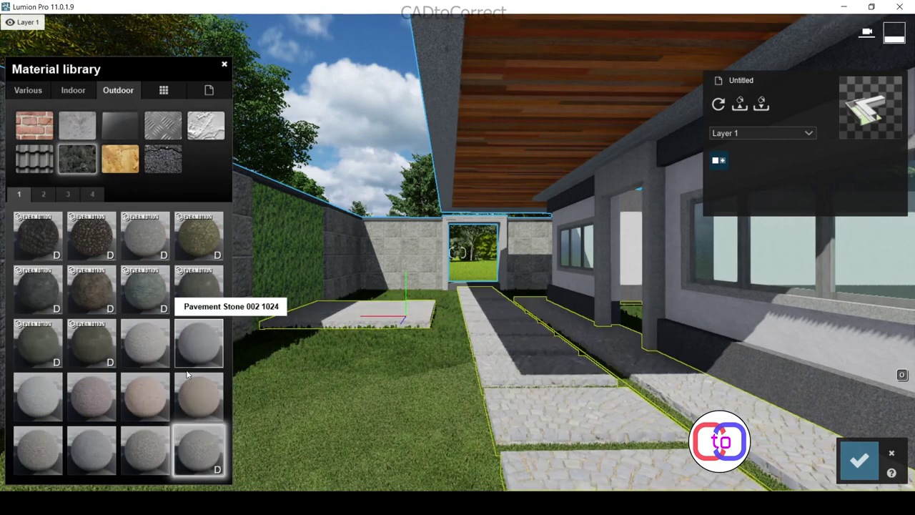
{"action": "left_click", "coordinate": [44, 194]}
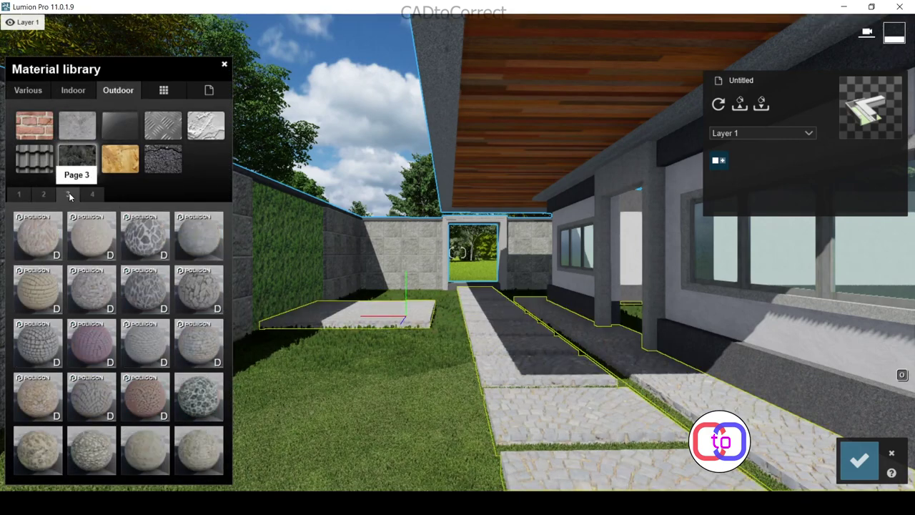
{"action": "left_click", "coordinate": [18, 194]}
{"action": "left_click", "coordinate": [43, 194]}
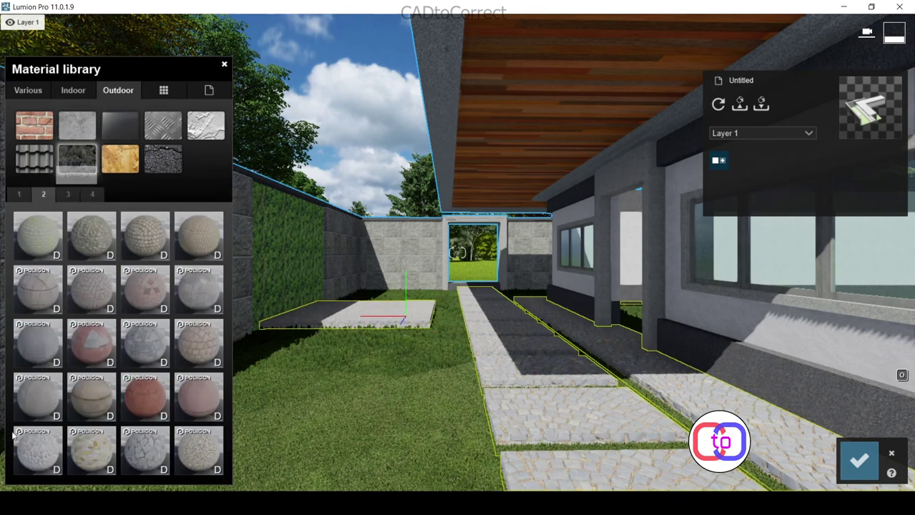
{"action": "left_click", "coordinate": [43, 342]}
{"action": "left_click", "coordinate": [72, 195]}
{"action": "left_click", "coordinate": [92, 195]}
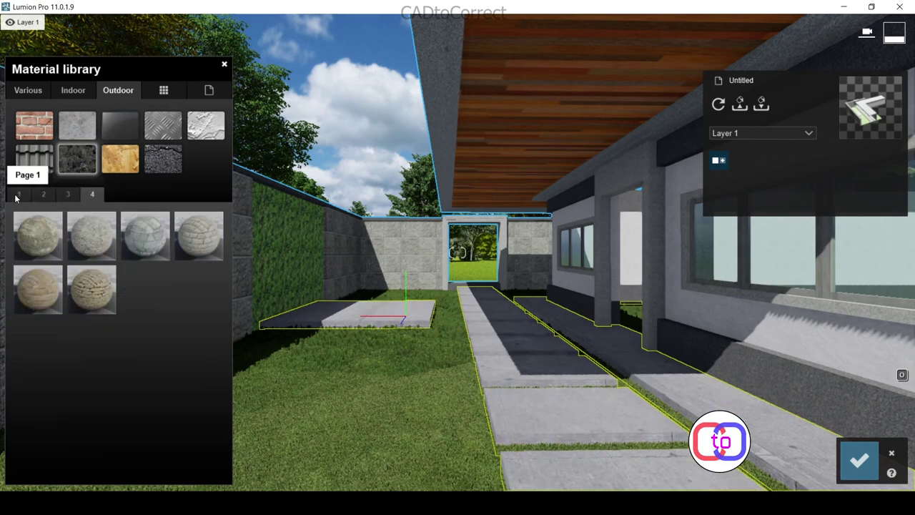
{"action": "left_click", "coordinate": [18, 194]}
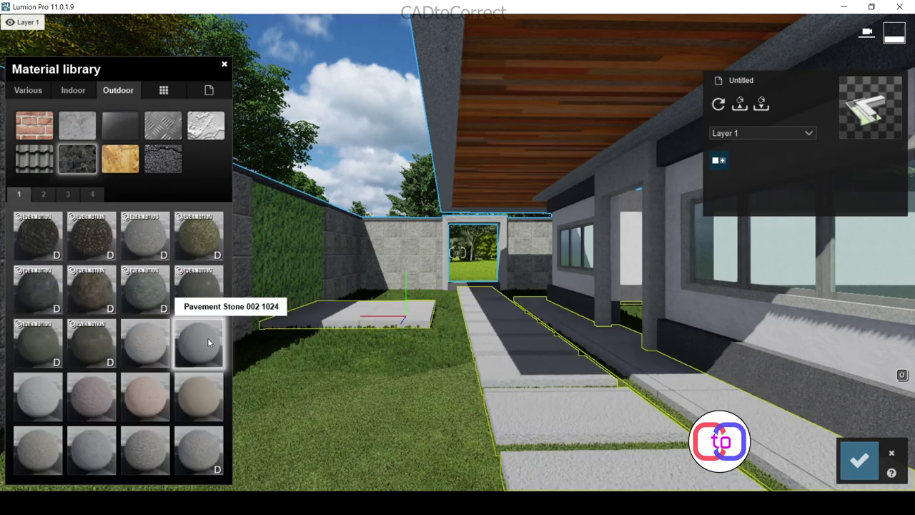
{"action": "left_click", "coordinate": [208, 337]}
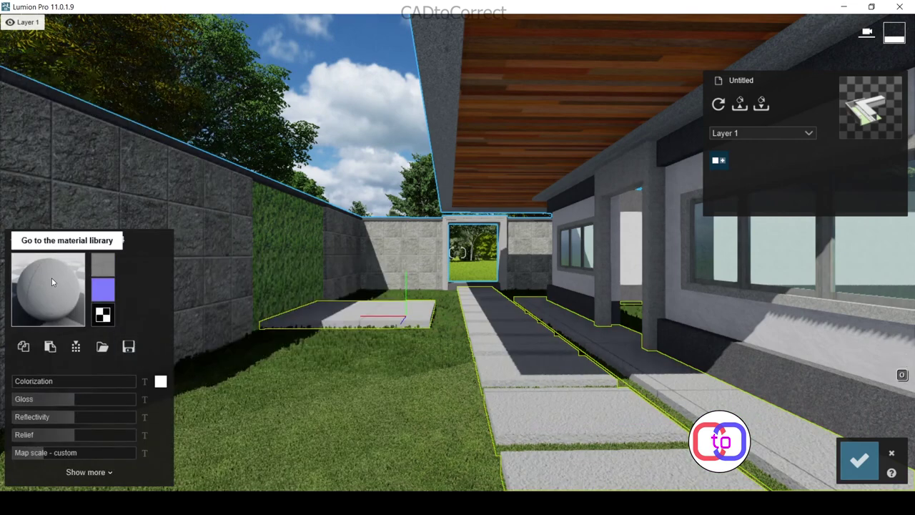
Switch the walkway to Pavement Stone 009 1024 with a darker grey colorization and save.
{"action": "left_click", "coordinate": [52, 277]}
{"action": "left_click", "coordinate": [86, 453]}
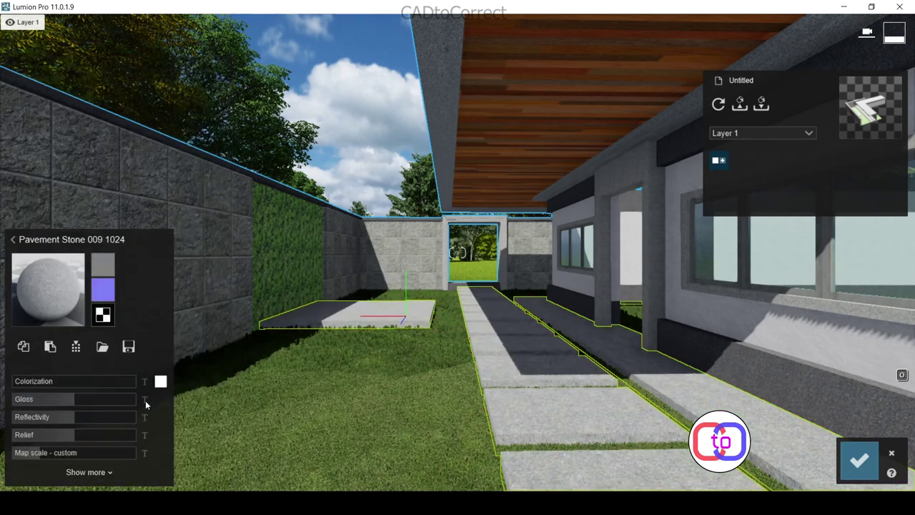
{"action": "left_click", "coordinate": [86, 468]}
{"action": "left_click", "coordinate": [160, 261]}
{"action": "left_click", "coordinate": [82, 267]}
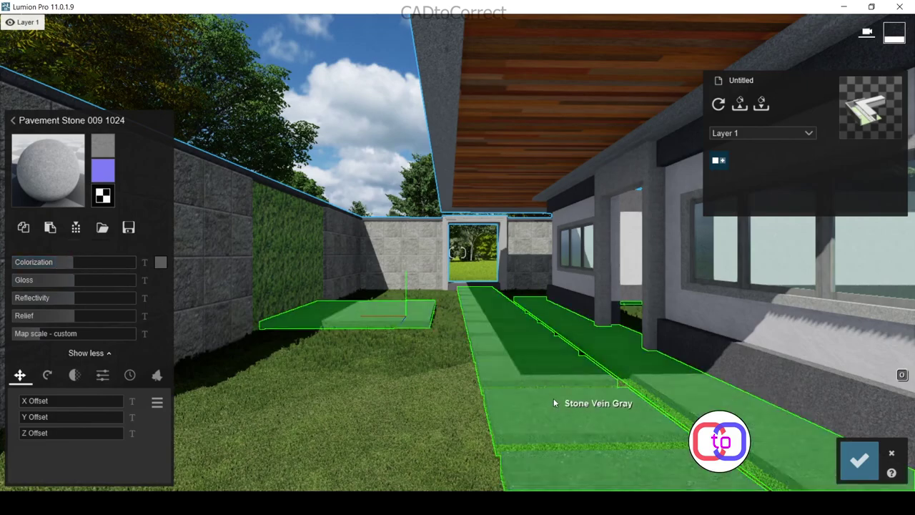
{"action": "left_click", "coordinate": [410, 348]}
{"action": "left_click", "coordinate": [859, 459]}
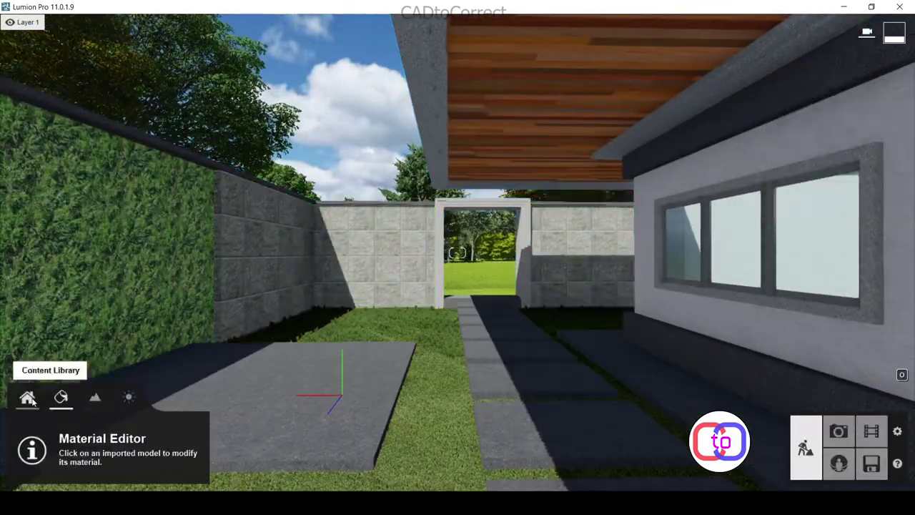
Apply Clean Cut Grass 02 to the second lawn area with grass size 0.3 and cut 0.4.
{"action": "left_click", "coordinate": [27, 397]}
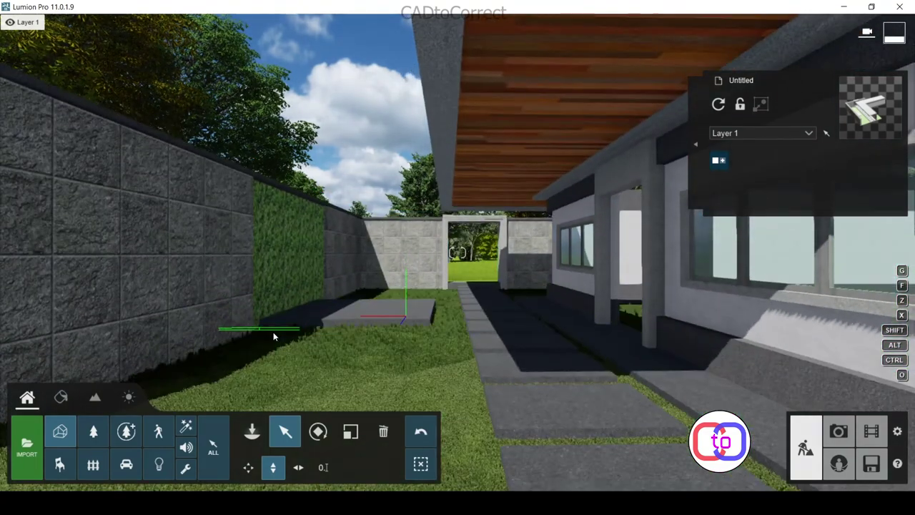
{"action": "left_click", "coordinate": [695, 143]}
{"action": "left_click", "coordinate": [60, 397]}
{"action": "left_click", "coordinate": [405, 351]}
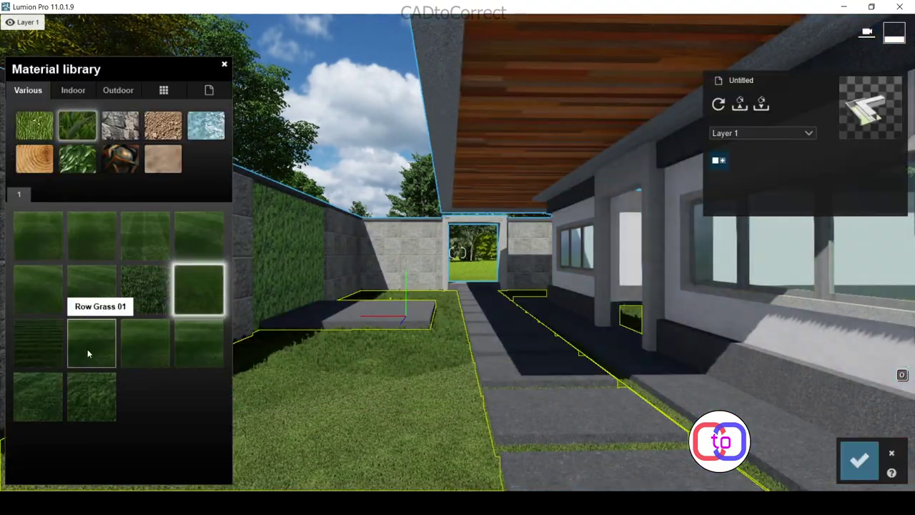
{"action": "left_click", "coordinate": [146, 287]}
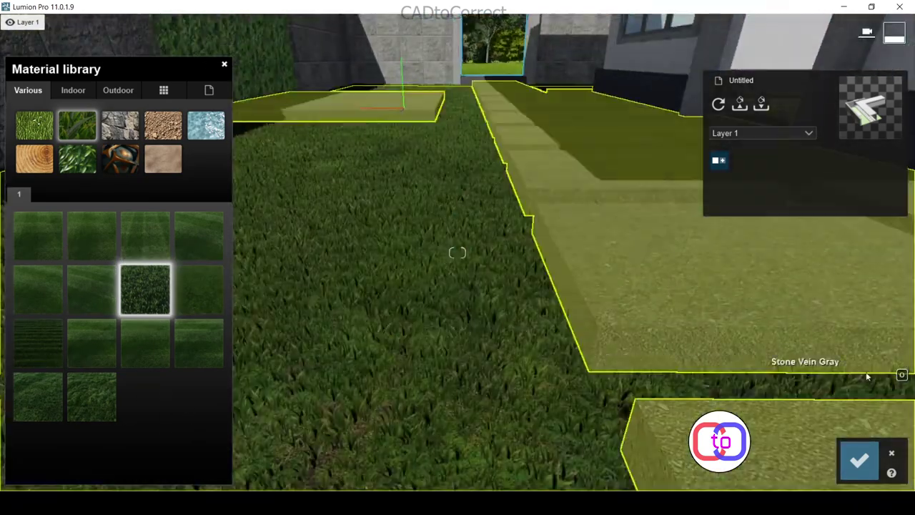
{"action": "left_click", "coordinate": [198, 289]}
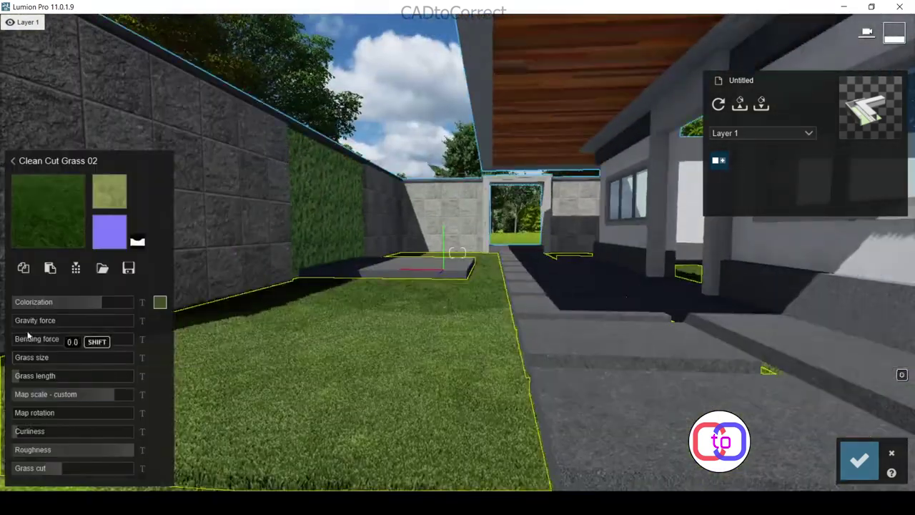
{"action": "left_click_drag", "start_coordinate": [16, 375], "coordinate": [68, 401]}
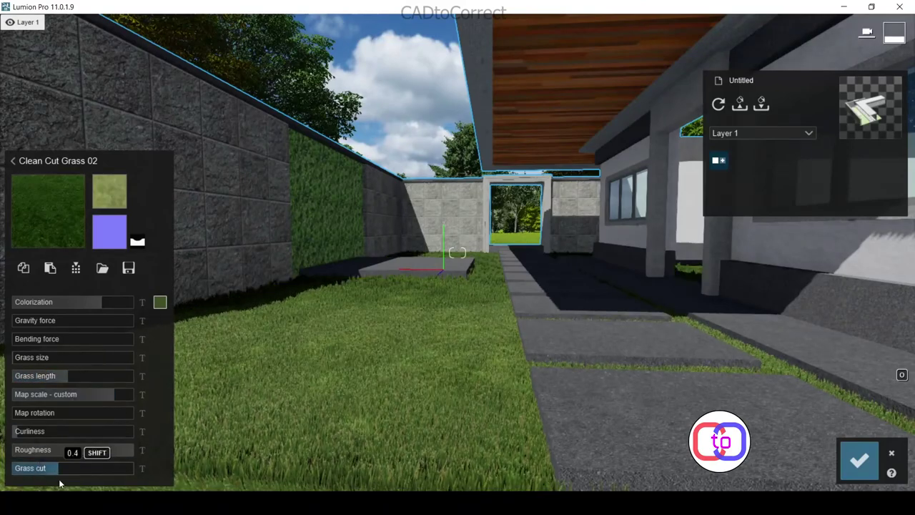
{"action": "scroll", "coordinate": [375, 238], "scroll_direction": "up", "scroll_amount": 3}
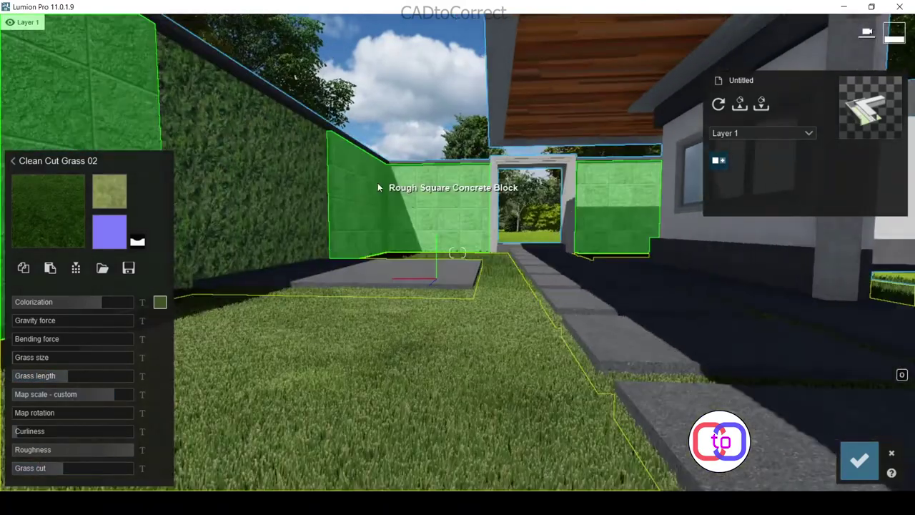
Try several ivies on the green wall panel and settle on Leaves7.
{"action": "left_click", "coordinate": [377, 187]}
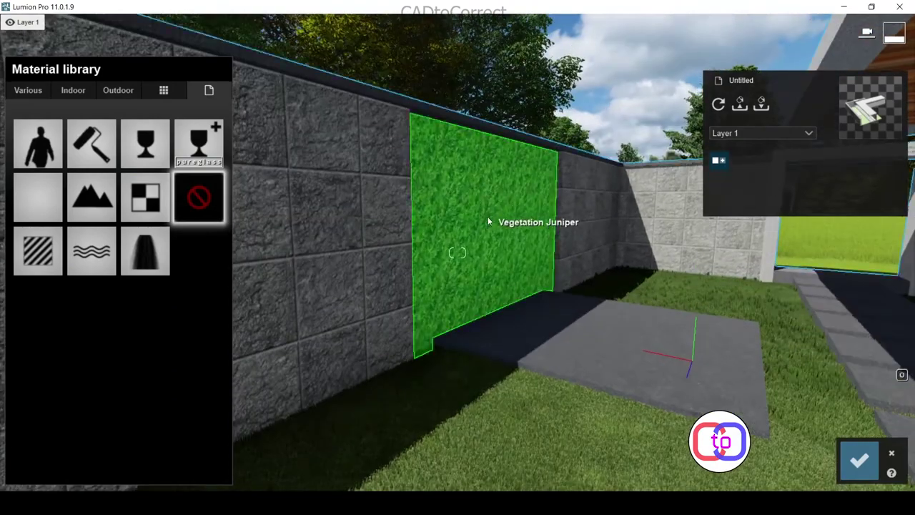
{"action": "left_click", "coordinate": [118, 91]}
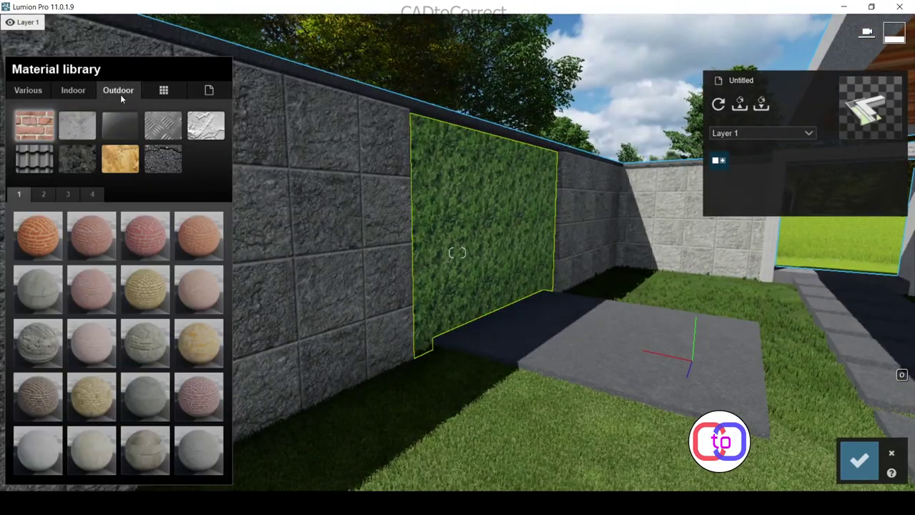
{"action": "left_click", "coordinate": [42, 90]}
{"action": "left_click", "coordinate": [77, 158]}
{"action": "left_click", "coordinate": [198, 288]}
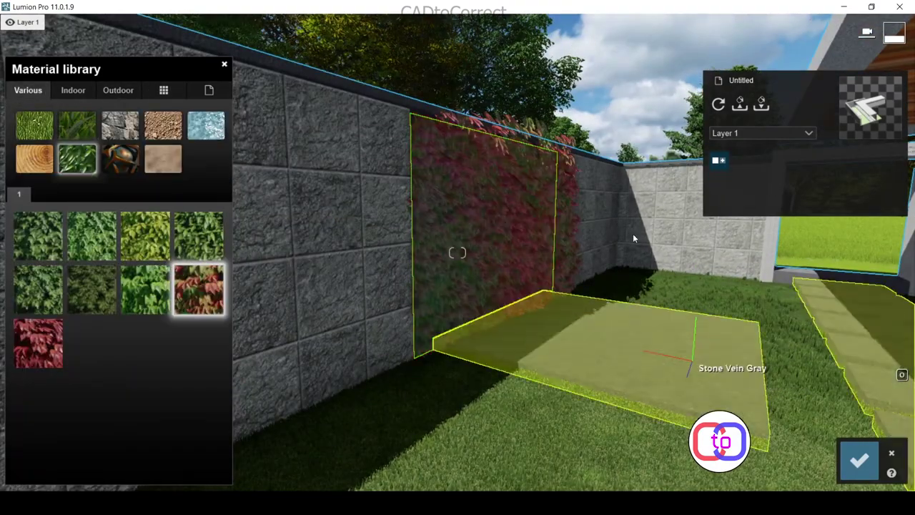
{"action": "right_click_drag", "start_coordinate": [717, 378], "coordinate": [571, 221]}
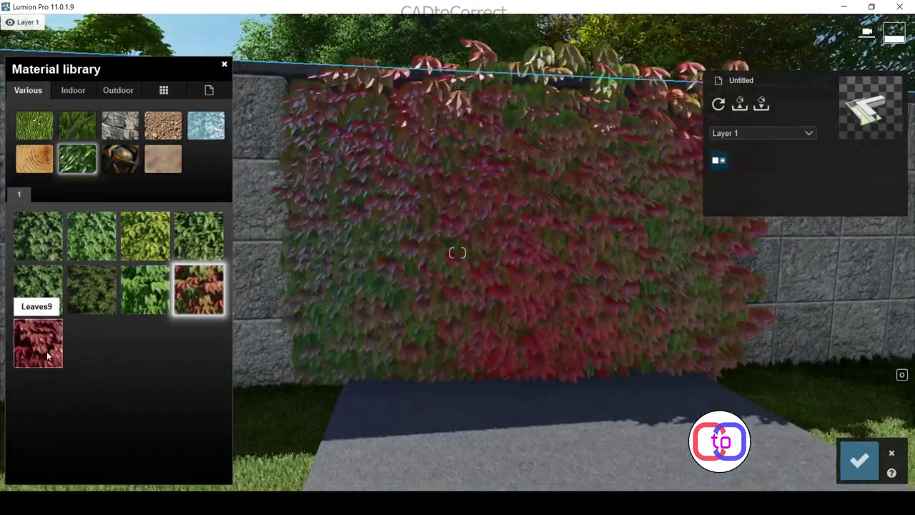
{"action": "left_click", "coordinate": [145, 288]}
{"action": "left_click", "coordinate": [187, 233]}
{"action": "left_click", "coordinate": [38, 236]}
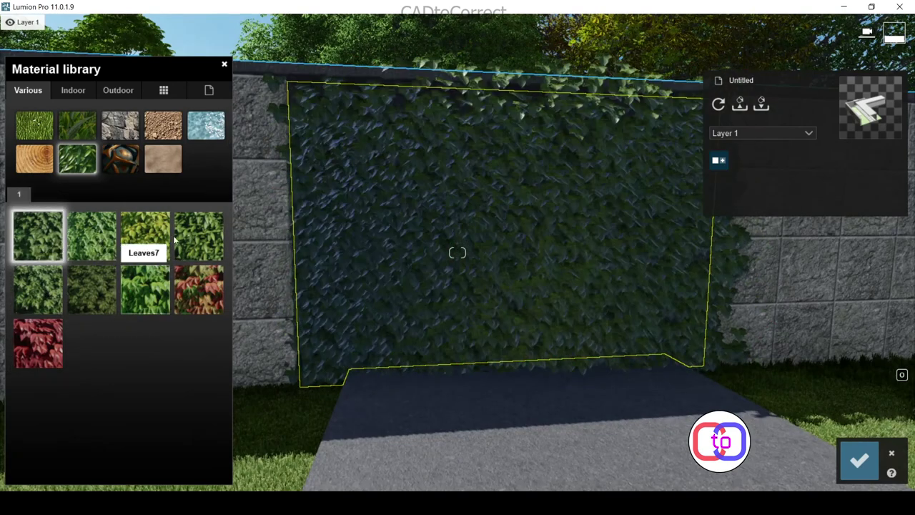
{"action": "left_click", "coordinate": [198, 235]}
{"action": "left_click", "coordinate": [145, 236]}
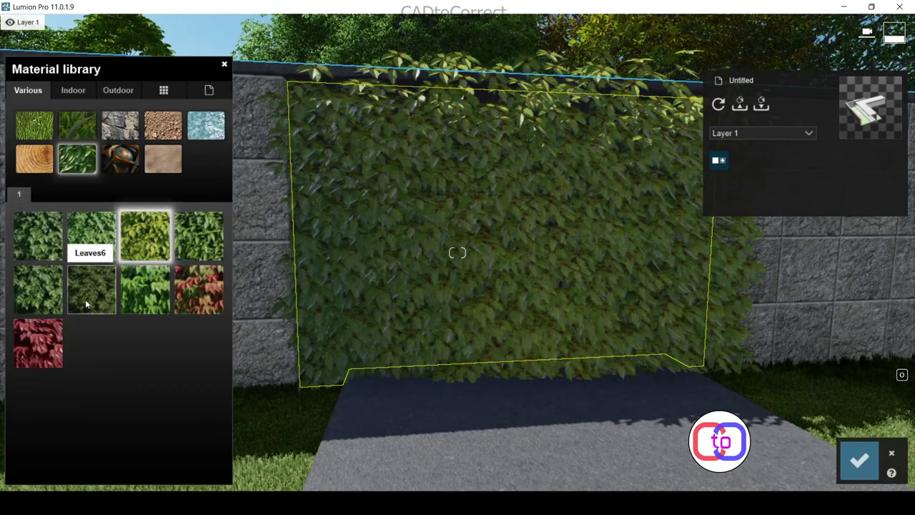
{"action": "left_click", "coordinate": [146, 288]}
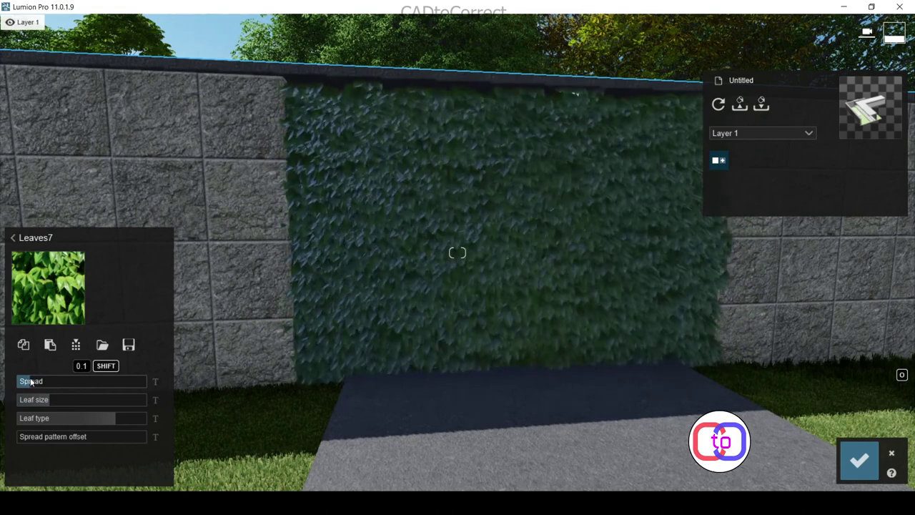
Adjust the Leaves7 leaf type and spread pattern offset, then save the changes.
{"action": "mouse_move", "coordinate": [128, 417]}
{"action": "left_mouse_down"}
{"action": "mouse_move", "coordinate": [59, 420]}
{"action": "mouse_move", "coordinate": [129, 416]}
{"action": "left_mouse_up"}
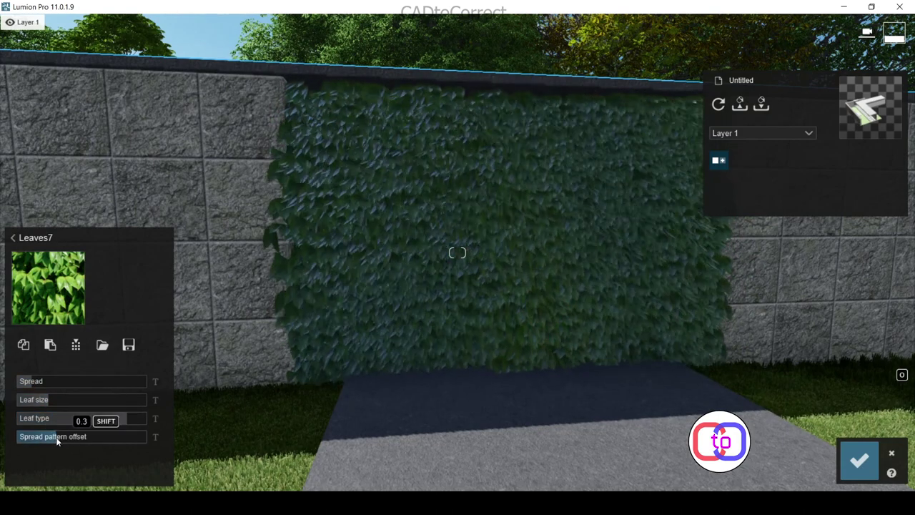
{"action": "left_click_drag", "start_coordinate": [56, 437], "coordinate": [85, 437]}
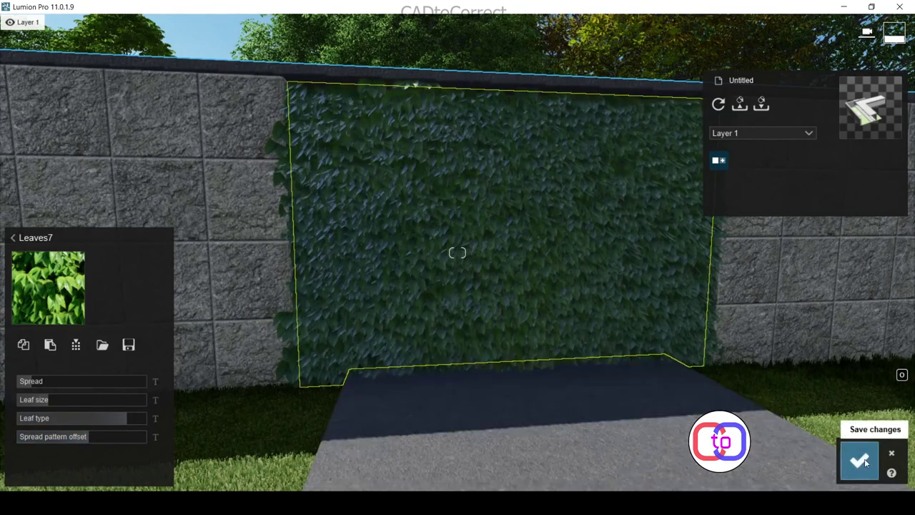
{"action": "left_click", "coordinate": [13, 238]}
{"action": "left_click", "coordinate": [118, 90]}
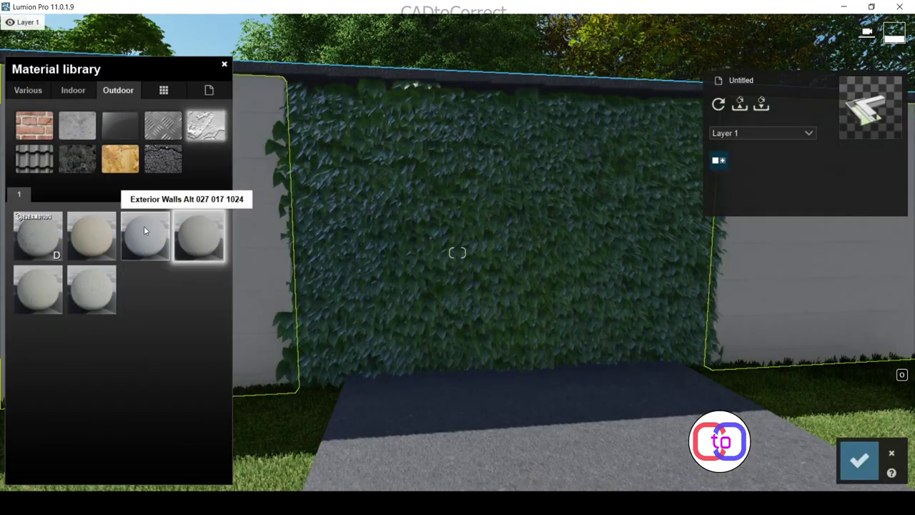
Apply the fifth Outdoor Plaster sphere to the walls, then select the ceiling and show wood materials.
{"action": "left_click", "coordinate": [37, 289]}
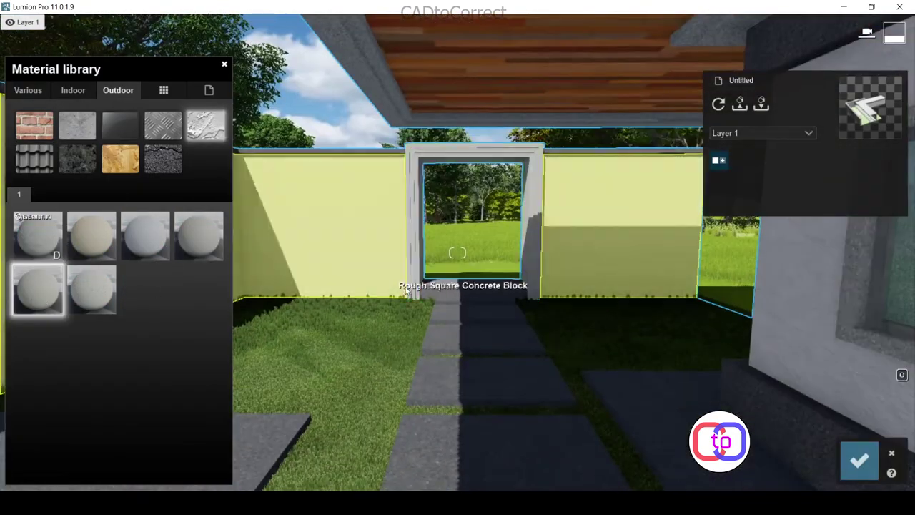
{"action": "left_click", "coordinate": [364, 170]}
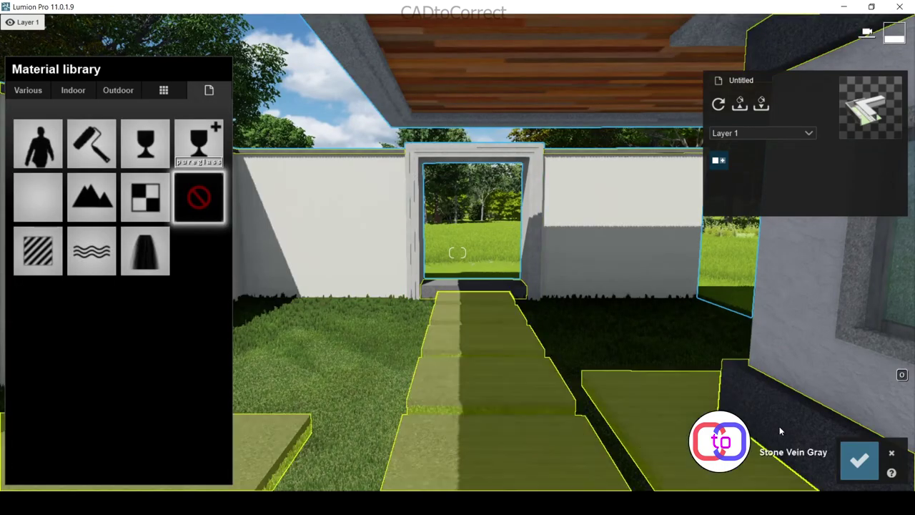
{"action": "left_click", "coordinate": [497, 74]}
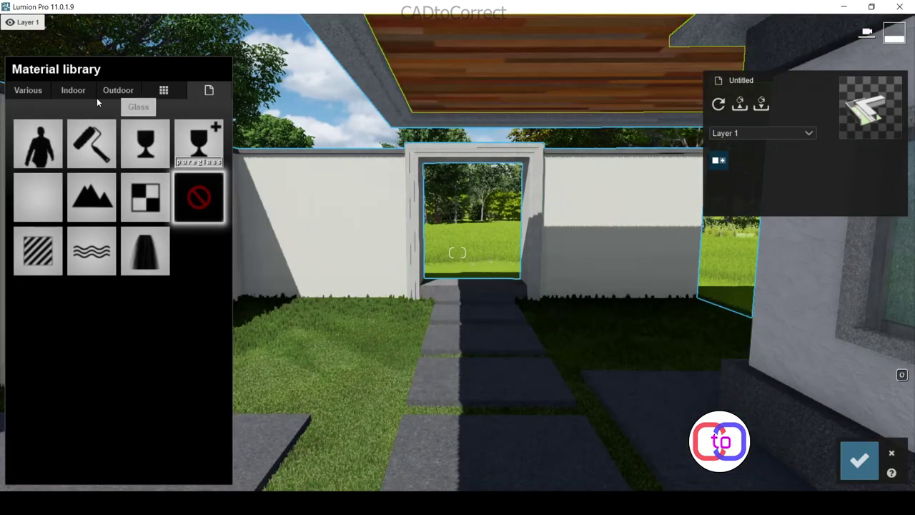
{"action": "left_click", "coordinate": [107, 91]}
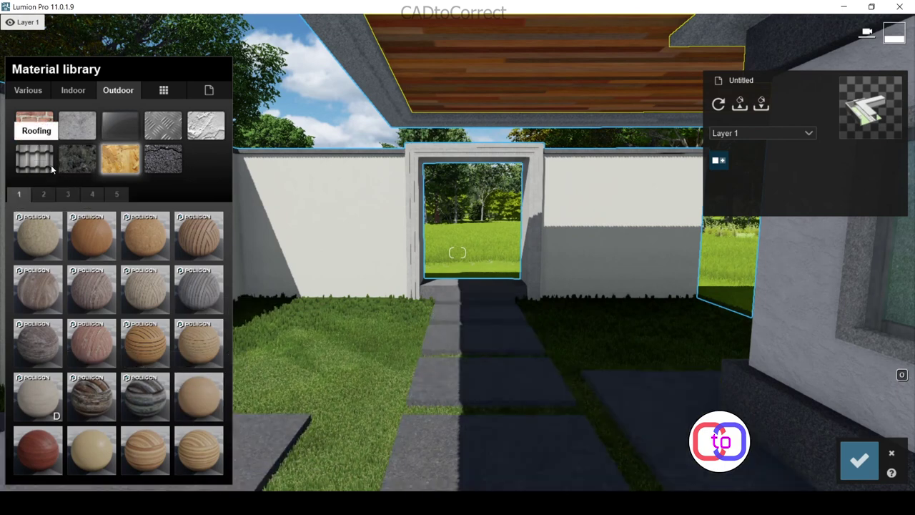
Page through the Outdoor > Wood materials to find a plank texture for the ceiling.
{"action": "left_click", "coordinate": [53, 198]}
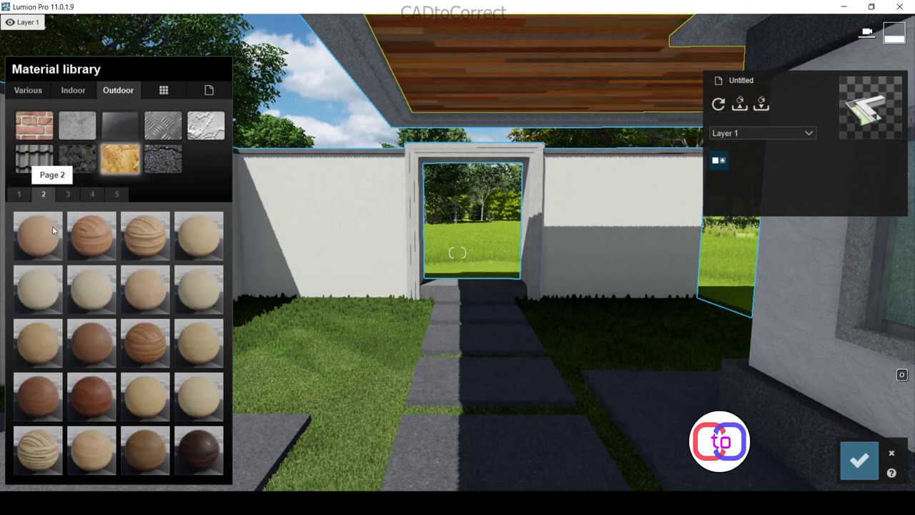
{"action": "left_click", "coordinate": [67, 194]}
{"action": "left_click", "coordinate": [93, 200]}
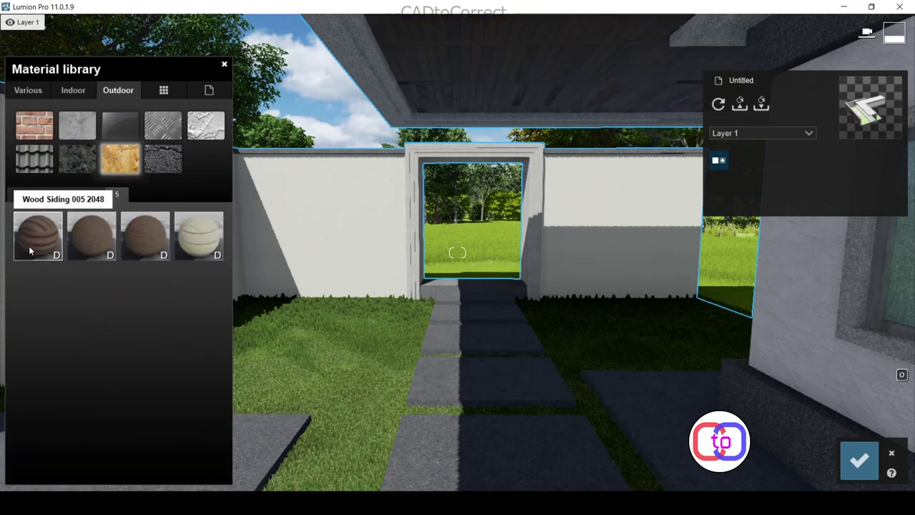
{"action": "left_click", "coordinate": [19, 194]}
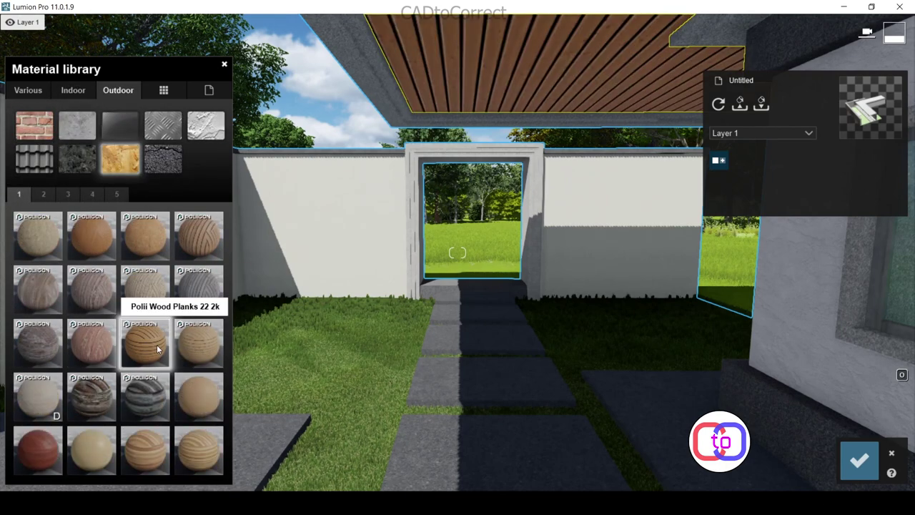
{"action": "left_click", "coordinate": [44, 195]}
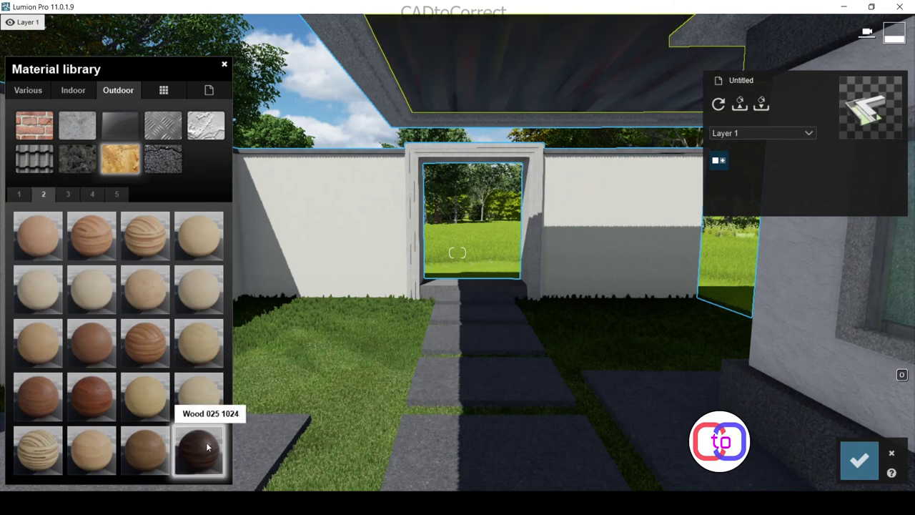
{"action": "left_click", "coordinate": [68, 195]}
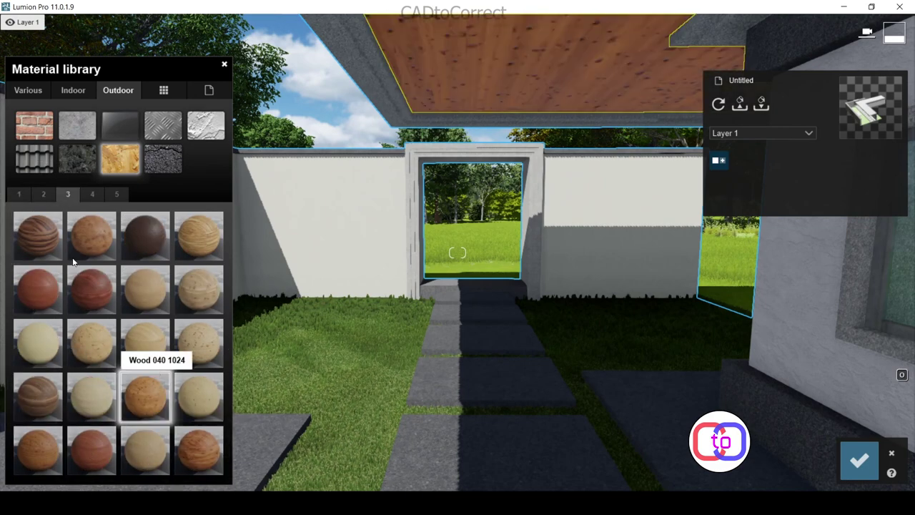
{"action": "left_click", "coordinate": [91, 194]}
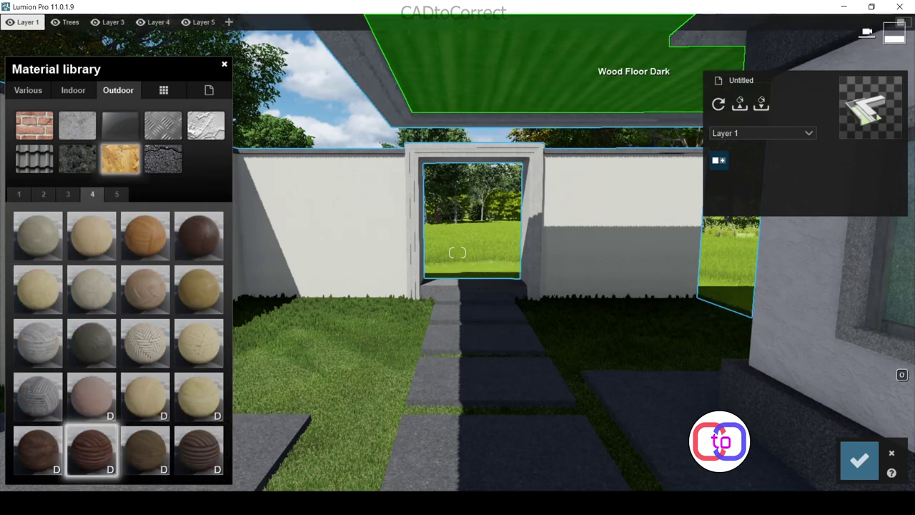
Apply Polii Wood Planks 22 2k to the ceiling and rotate the planks to run across it.
{"action": "right_click_drag", "start_coordinate": [586, 69], "coordinate": [358, 260]}
{"action": "left_click", "coordinate": [117, 195]}
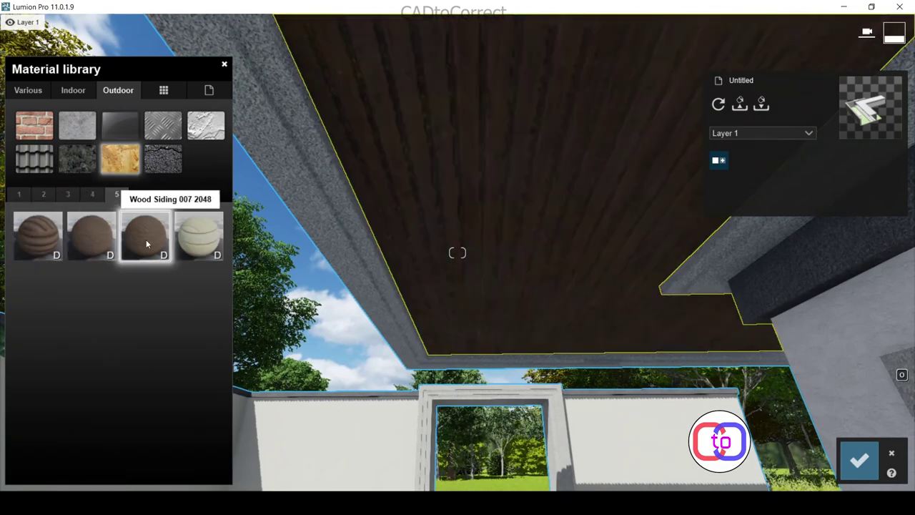
{"action": "left_click", "coordinate": [18, 195]}
{"action": "left_click", "coordinate": [145, 339]}
{"action": "left_click", "coordinate": [47, 375]}
{"action": "mouse_move", "coordinate": [22, 401]}
{"action": "left_mouse_down"}
{"action": "mouse_move", "coordinate": [52, 406]}
{"action": "mouse_move", "coordinate": [41, 427]}
{"action": "left_mouse_up"}
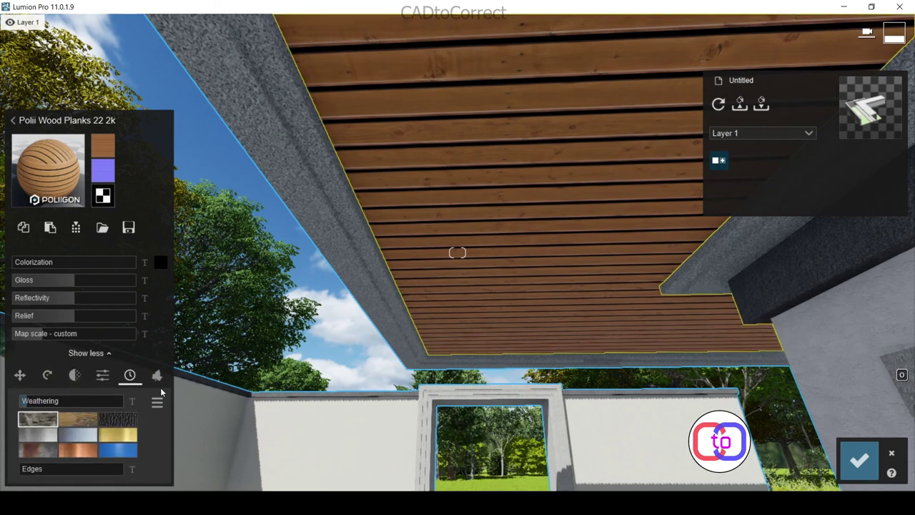
Select the roof edge and bring up the outdoor plaster materials for it.
{"action": "right_click_drag", "start_coordinate": [365, 216], "coordinate": [400, 200]}
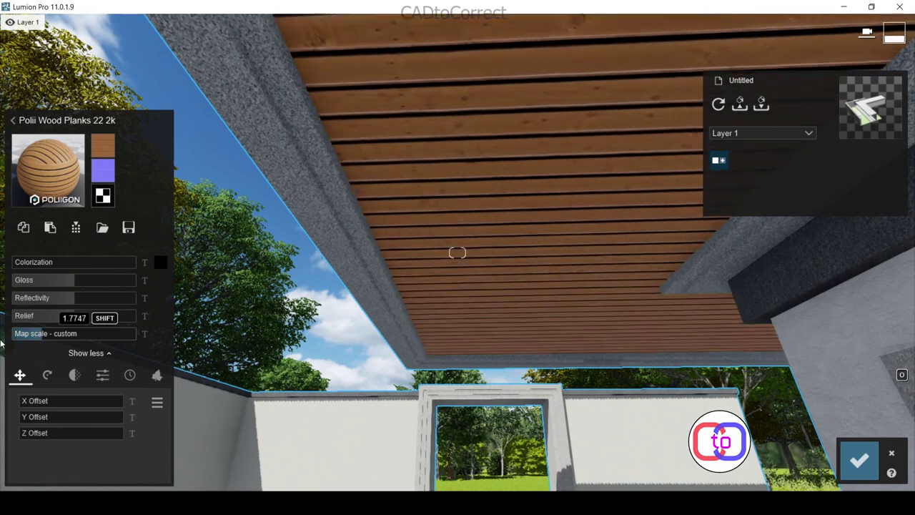
{"action": "left_click", "coordinate": [13, 120]}
{"action": "left_click", "coordinate": [206, 130]}
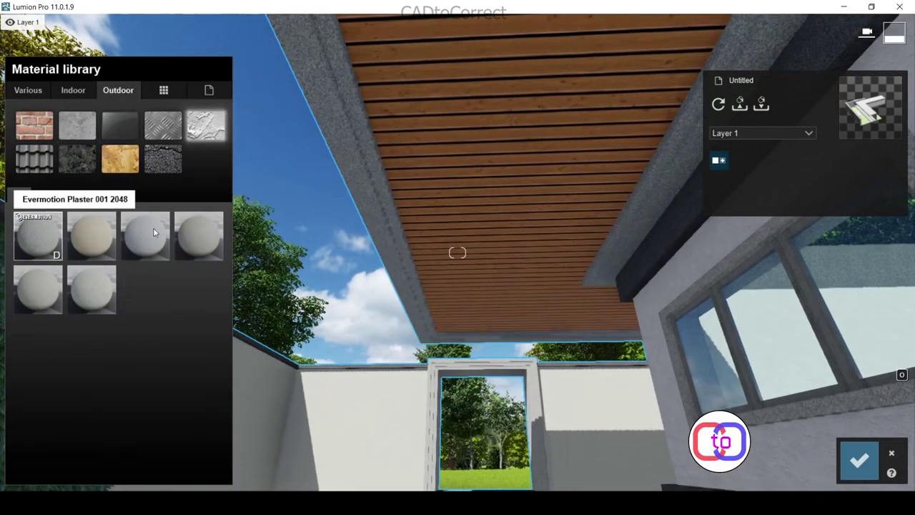
{"action": "left_click", "coordinate": [200, 236]}
{"action": "scroll", "coordinate": [298, 264], "scroll_direction": "up", "scroll_amount": 3}
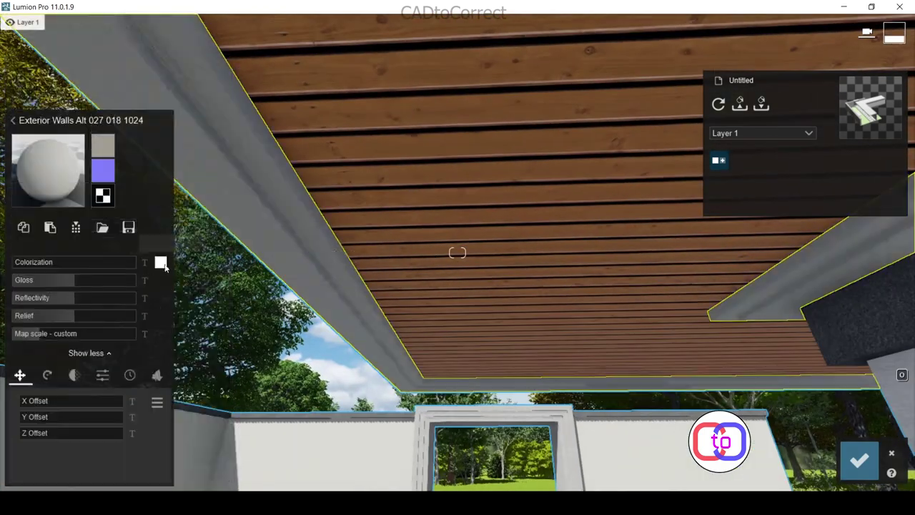
{"action": "left_click", "coordinate": [160, 263]}
{"action": "left_click", "coordinate": [184, 320]}
{"action": "right_click_drag", "start_coordinate": [189, 157], "coordinate": [192, 324]}
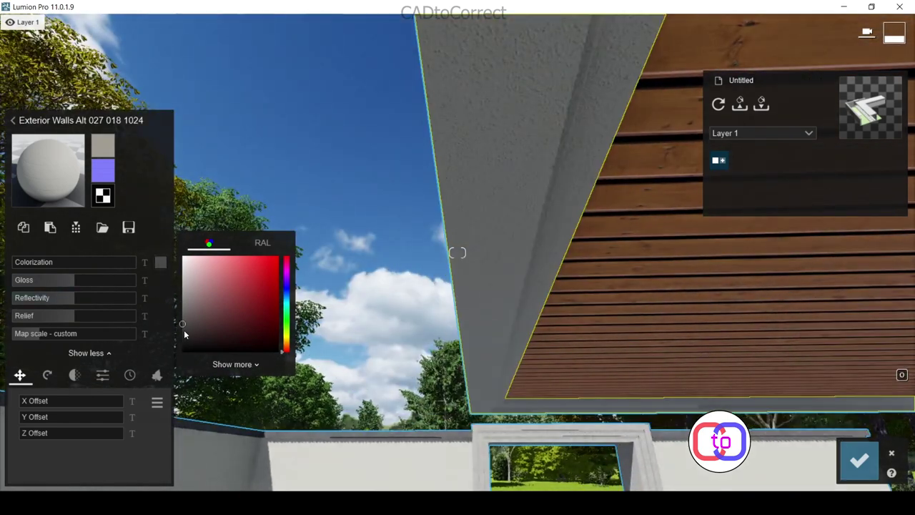
{"action": "left_click_drag", "start_coordinate": [39, 262], "coordinate": [81, 263]}
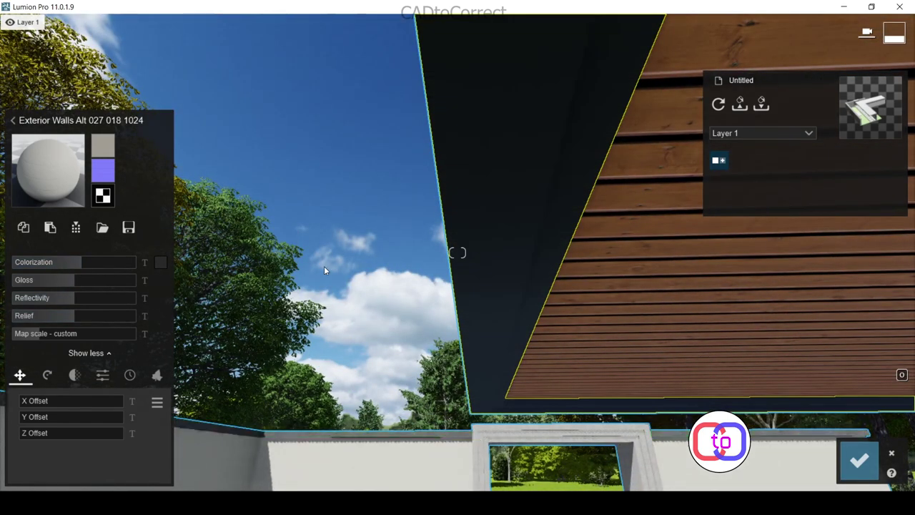
Select the window frames and apply Pavement Stone 010 1024 to them.
{"action": "left_click", "coordinate": [511, 299]}
{"action": "left_click", "coordinate": [90, 198]}
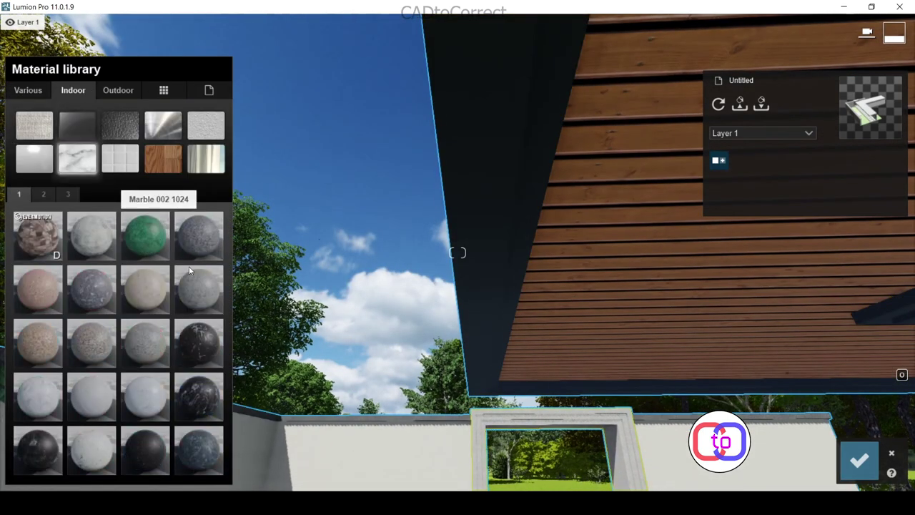
{"action": "left_click", "coordinate": [43, 194]}
{"action": "left_click", "coordinate": [67, 194]}
{"action": "left_click", "coordinate": [118, 90]}
{"action": "left_click", "coordinate": [77, 158]}
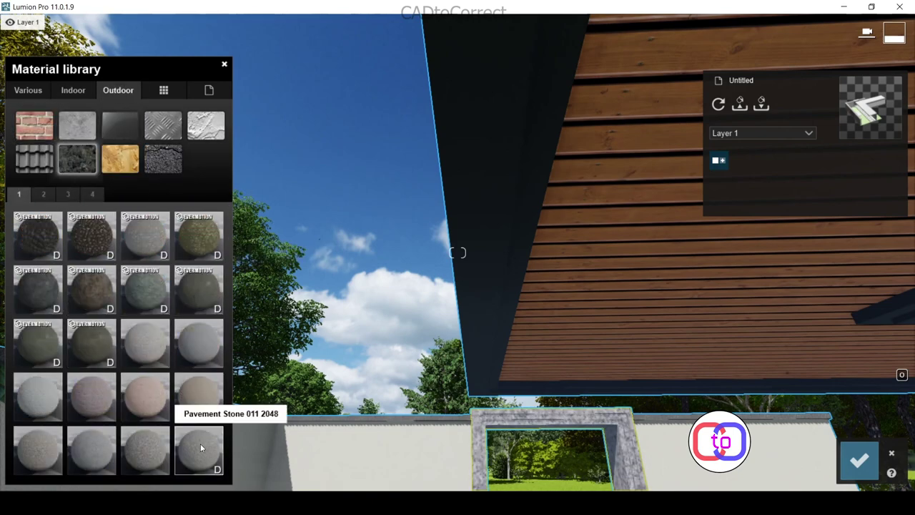
{"action": "left_click", "coordinate": [149, 451]}
{"action": "right_click_drag", "start_coordinate": [584, 464], "coordinate": [28, 195]}
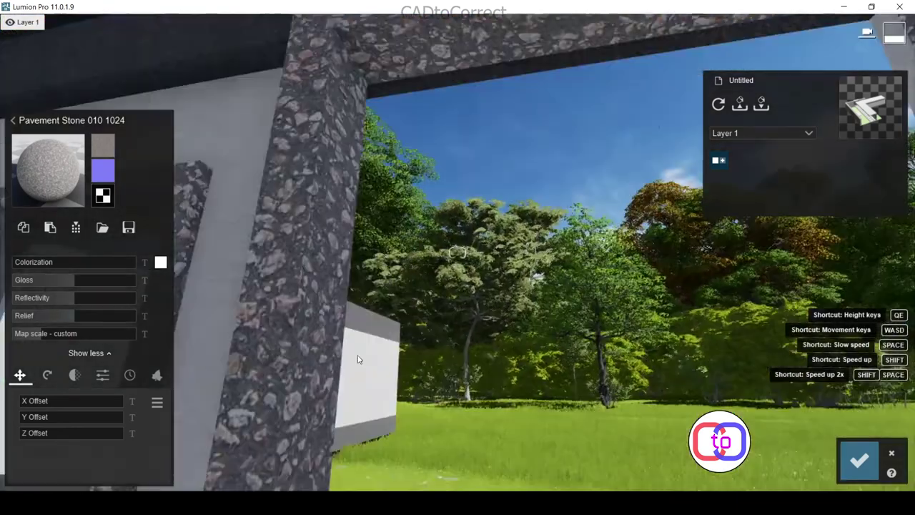
Replace the frame material with Polii CityStreet AsphaltGeneric Worn at a finer map scale of 0.8.
{"action": "left_click", "coordinate": [27, 196]}
{"action": "left_click", "coordinate": [77, 125]}
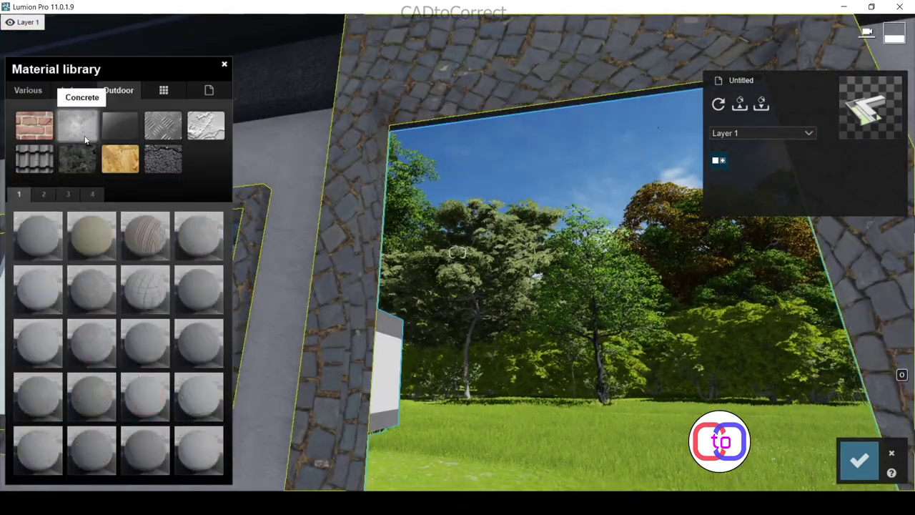
{"action": "left_click", "coordinate": [162, 159]}
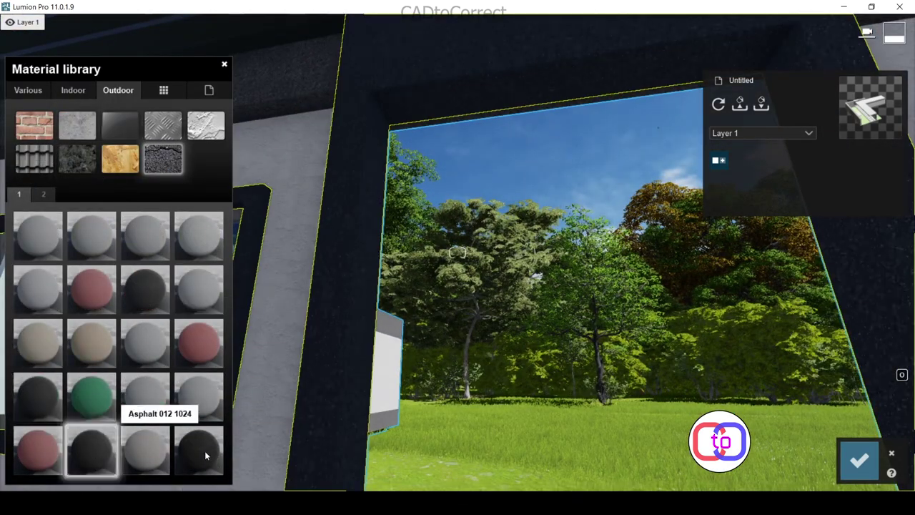
{"action": "left_click", "coordinate": [41, 197]}
{"action": "left_click", "coordinate": [41, 288]}
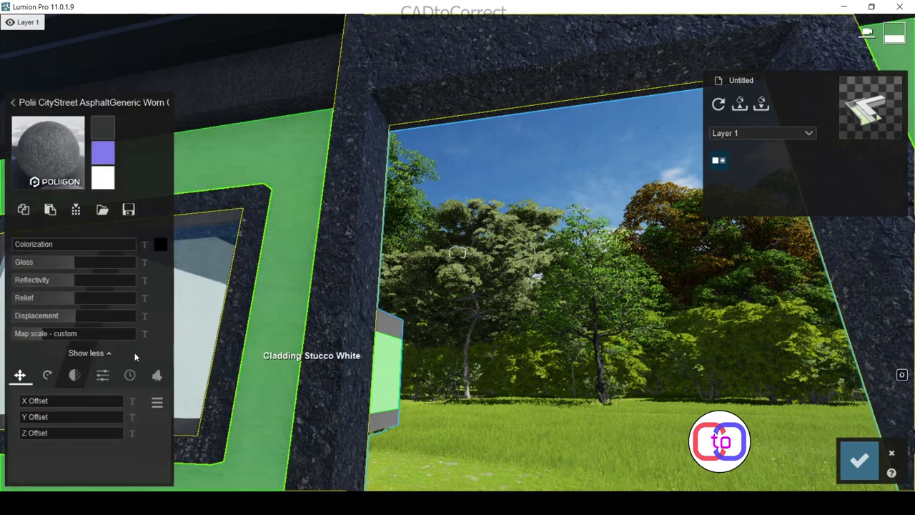
{"action": "left_click_drag", "start_coordinate": [21, 336], "coordinate": [39, 338]}
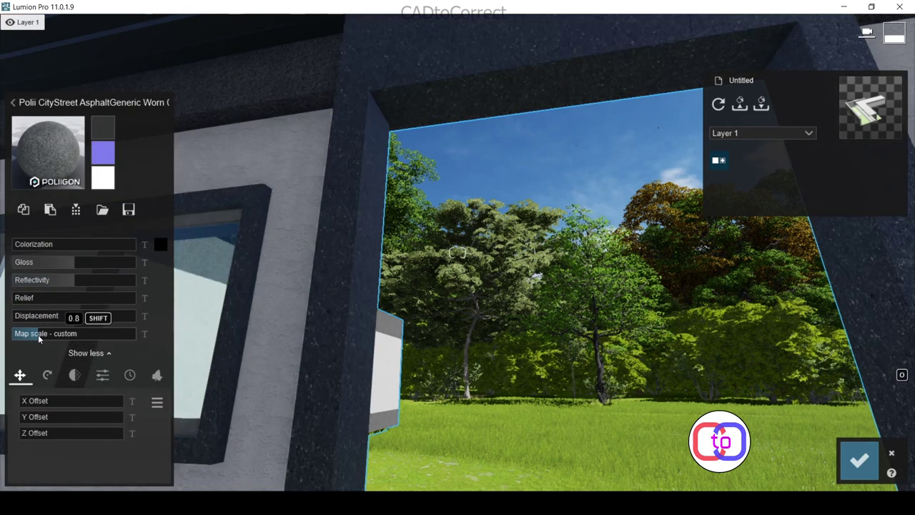
{"action": "key", "text": "s"}
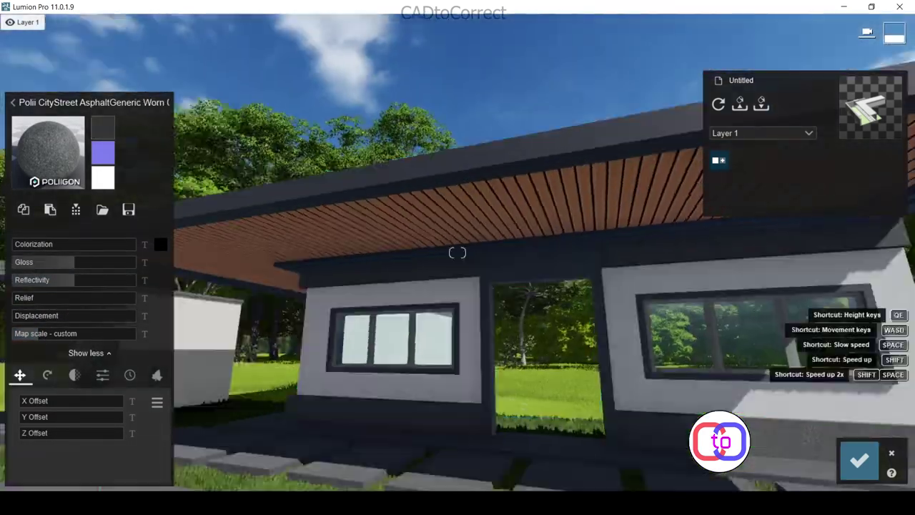
{"action": "right_click_drag", "start_coordinate": [510, 310], "coordinate": [534, 286]}
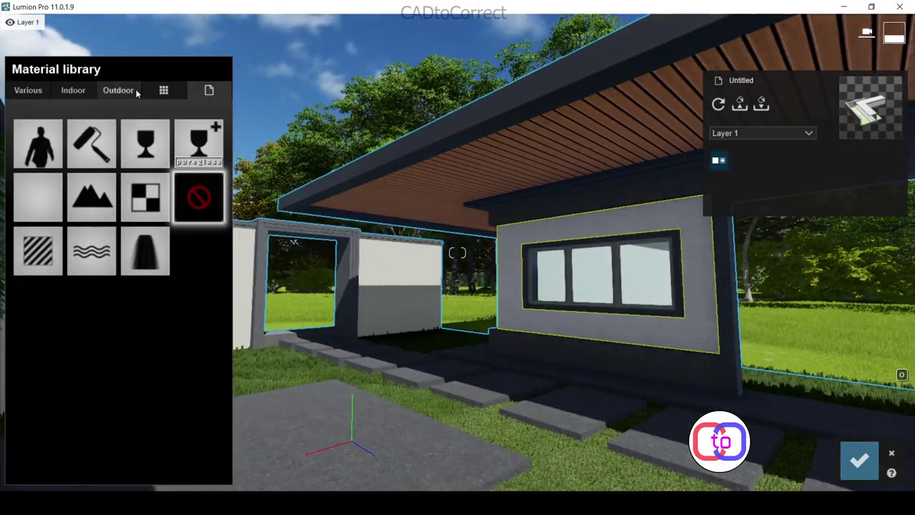
Apply Outdoor > Asphalt > Asphalt 011 1024 to the grey stucco wall beside the window.
{"action": "left_click", "coordinate": [135, 91]}
{"action": "key", "text": "w"}
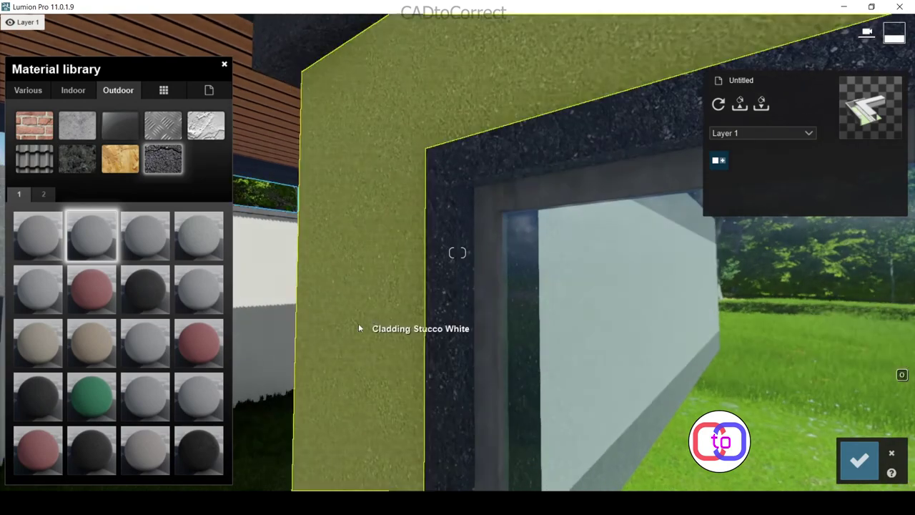
{"action": "left_click", "coordinate": [359, 328]}
{"action": "left_click", "coordinate": [199, 395]}
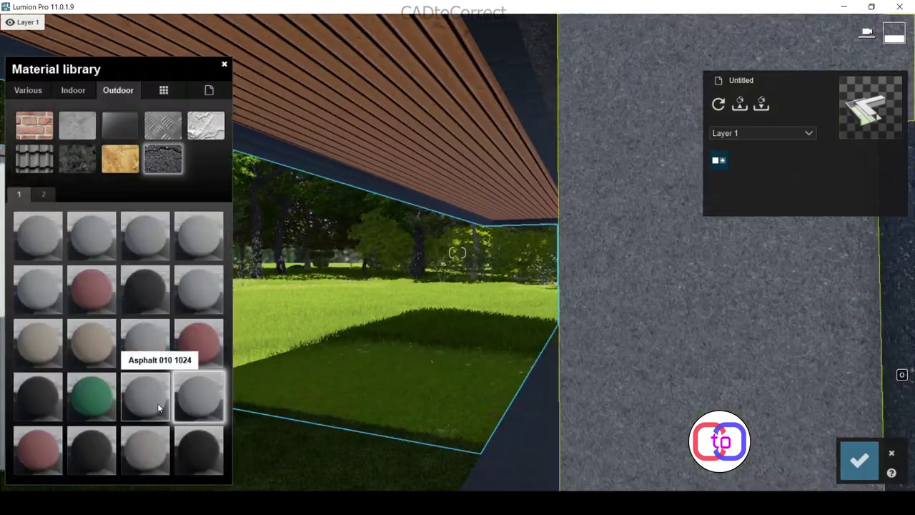
{"action": "left_click", "coordinate": [43, 193]}
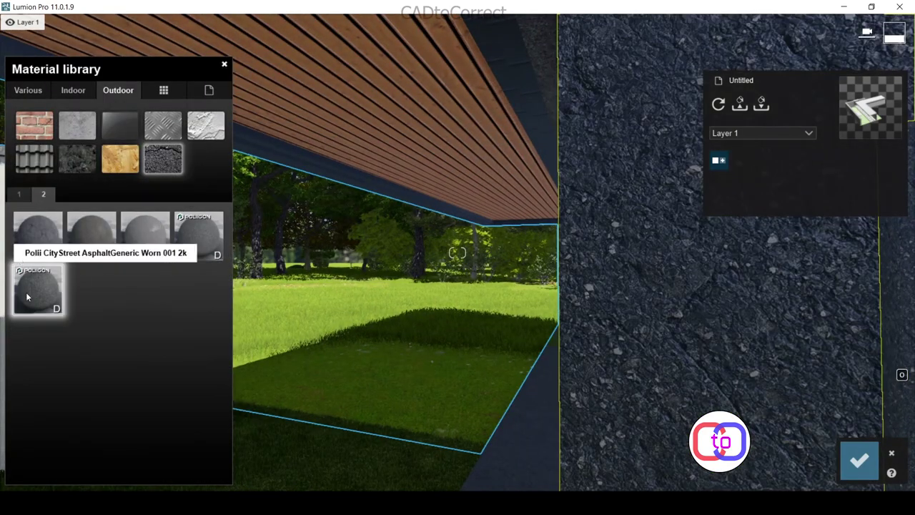
{"action": "left_click", "coordinate": [18, 193]}
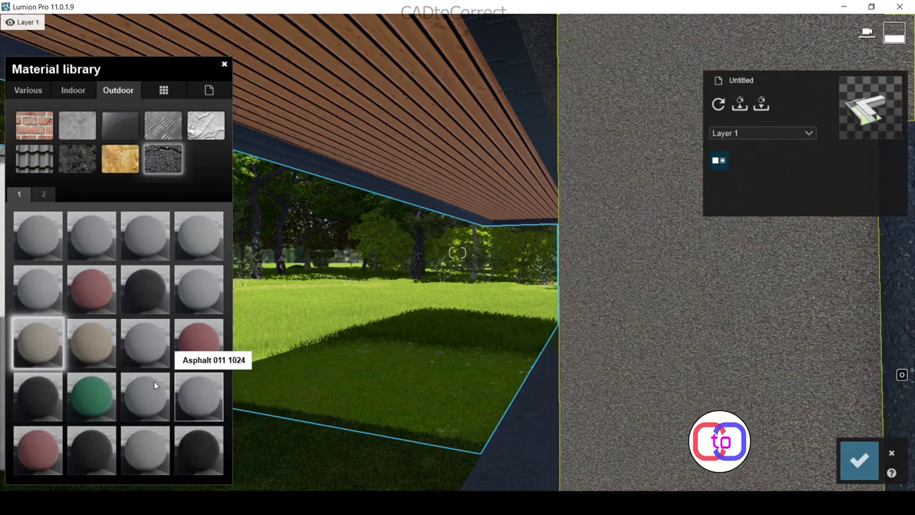
{"action": "left_click", "coordinate": [153, 386]}
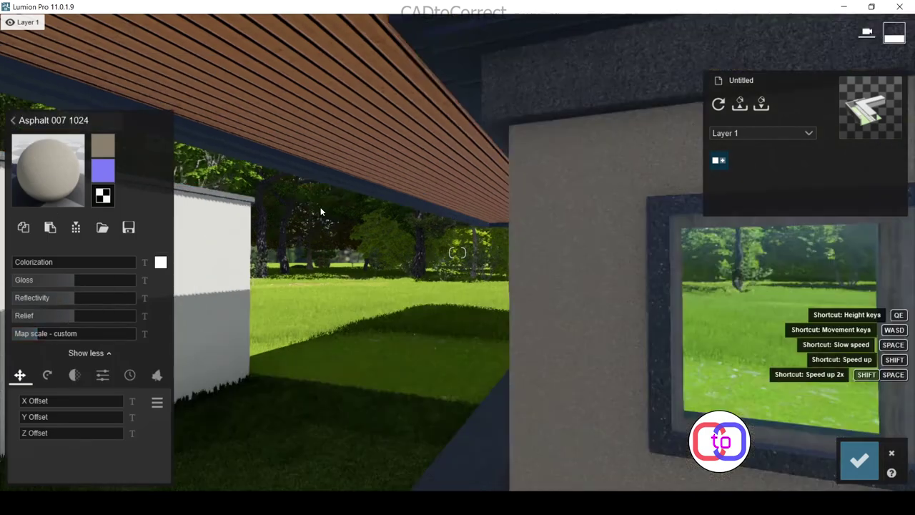
Confirm the material changes, preview the Dawn photo view, and select the walkway paving.
{"action": "left_click", "coordinate": [859, 459]}
{"action": "left_click", "coordinate": [838, 431]}
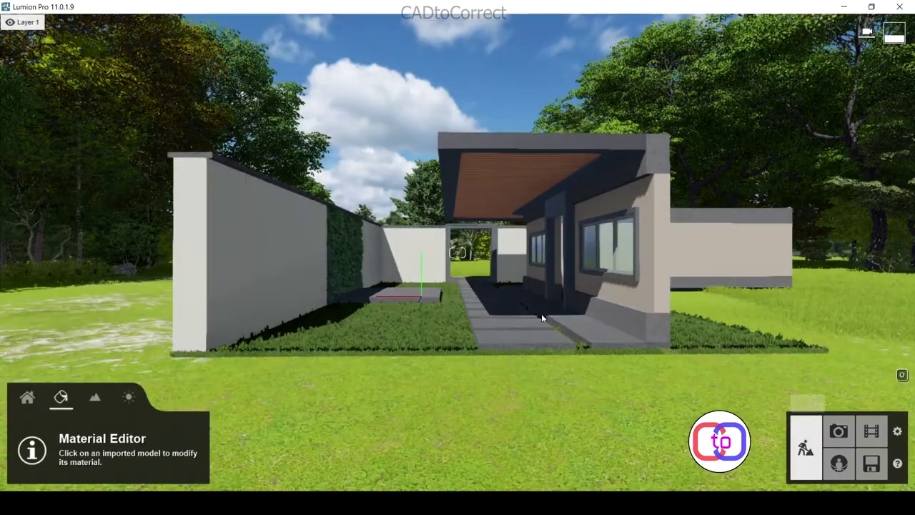
{"action": "left_click", "coordinate": [541, 314]}
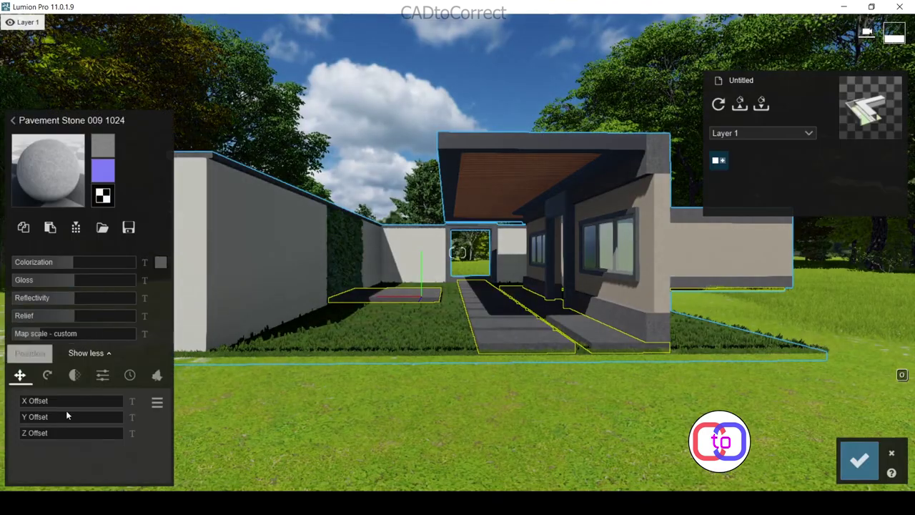
Browse the material categories to the Indoor marbles and try a marble on the trim.
{"action": "left_click", "coordinate": [226, 279]}
{"action": "key", "text": "w"}
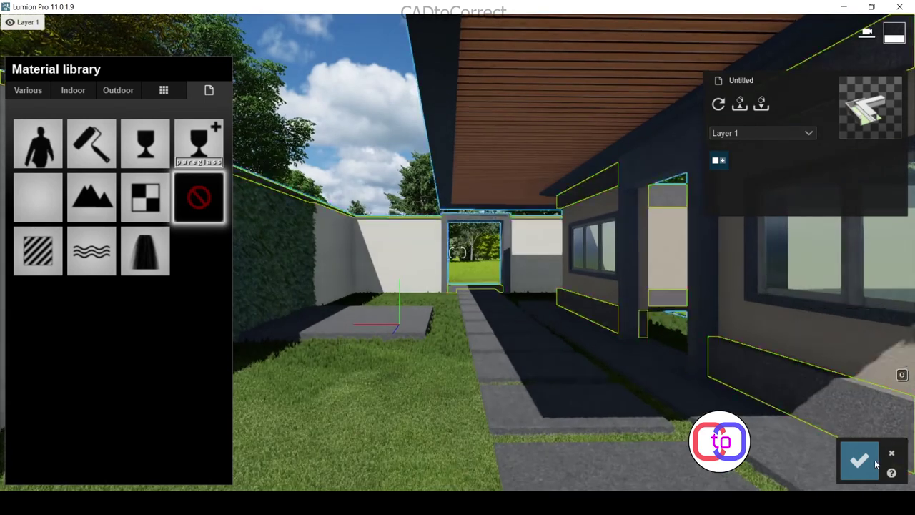
{"action": "left_click", "coordinate": [73, 90]}
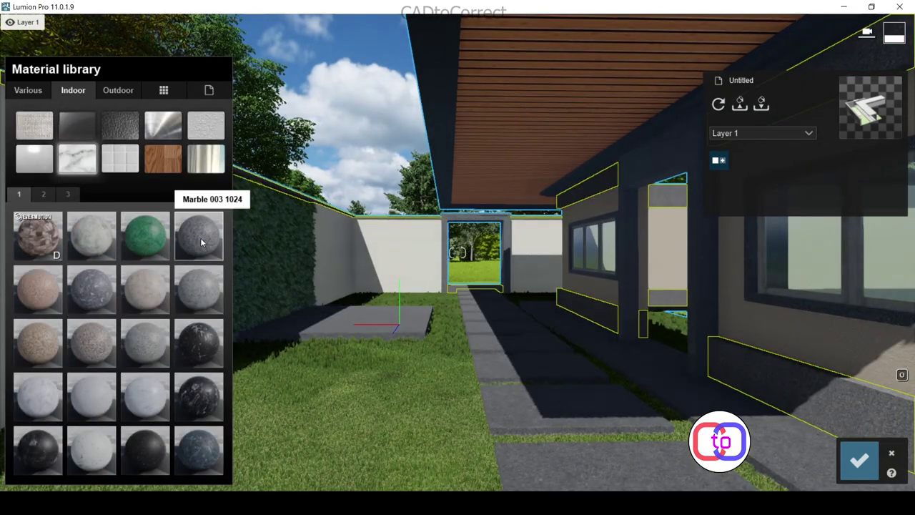
{"action": "left_click", "coordinate": [118, 90]}
{"action": "left_click", "coordinate": [77, 159]}
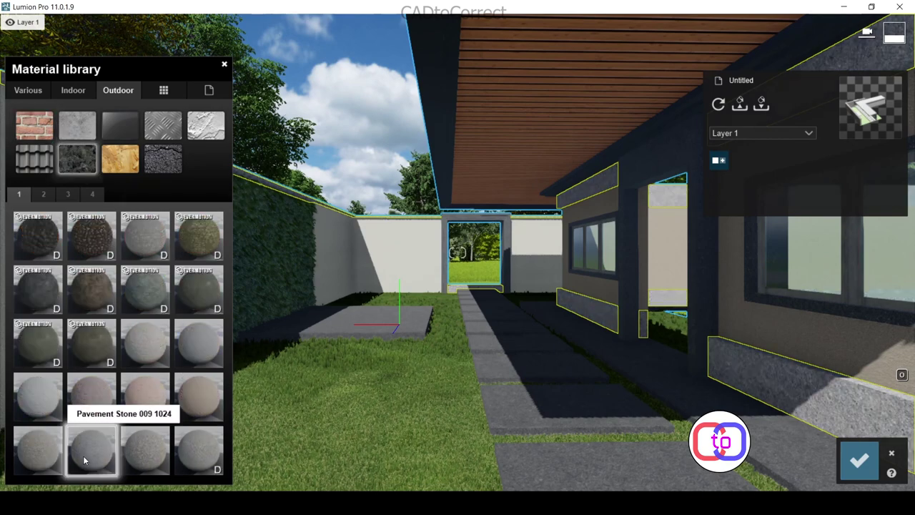
{"action": "left_click", "coordinate": [73, 90]}
{"action": "left_click", "coordinate": [209, 123]}
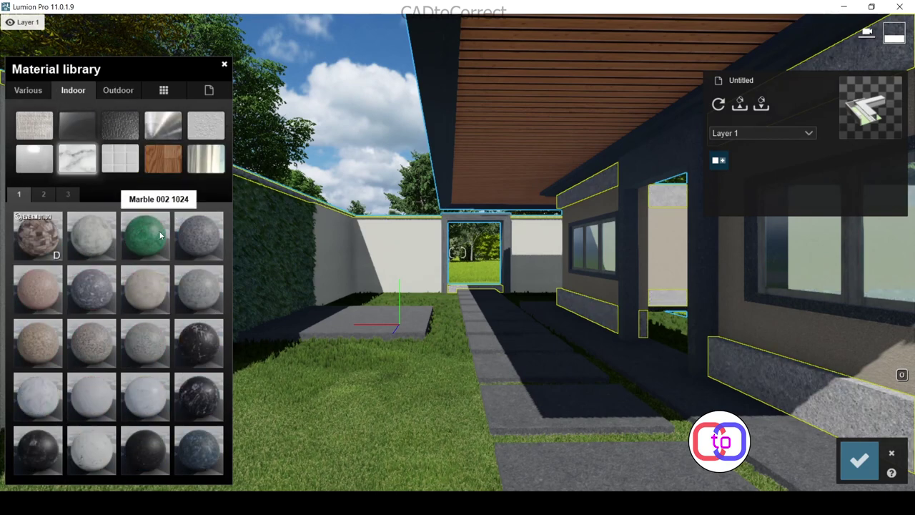
{"action": "left_click", "coordinate": [142, 453]}
Apply Marble 003 1024 with colorization 0.4 to the trim, then preview Photo-5.
{"action": "left_click", "coordinate": [48, 170]}
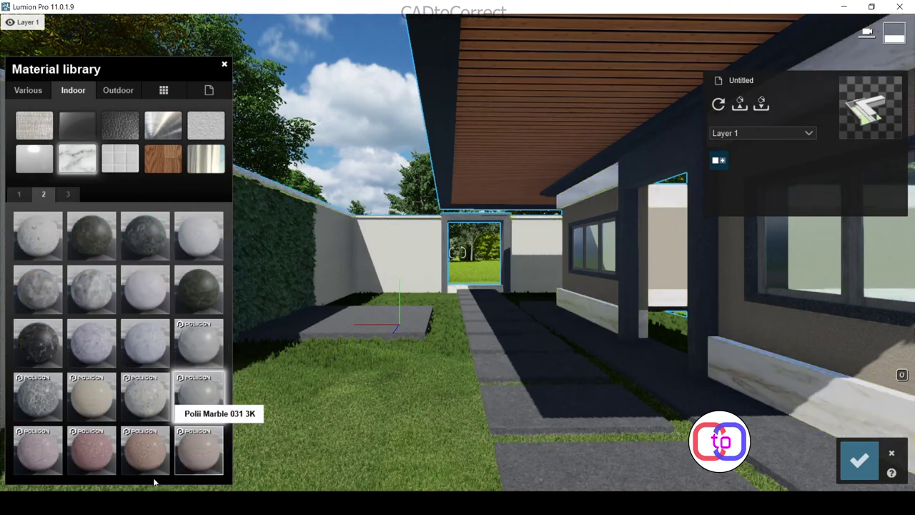
{"action": "left_click", "coordinate": [67, 194]}
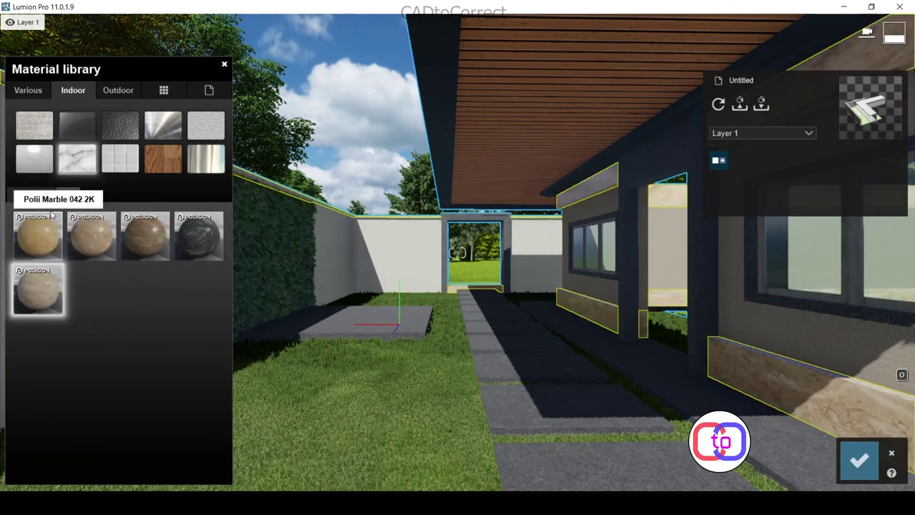
{"action": "left_click", "coordinate": [18, 194]}
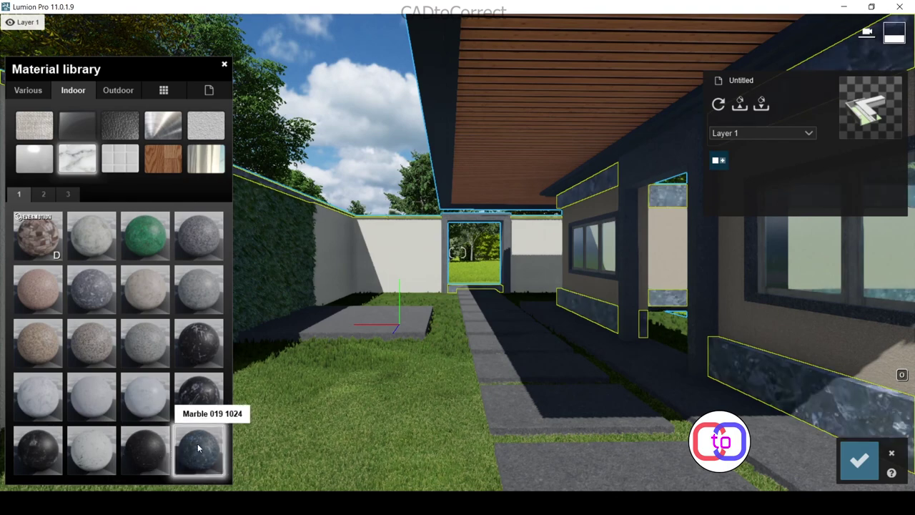
{"action": "left_click", "coordinate": [199, 234]}
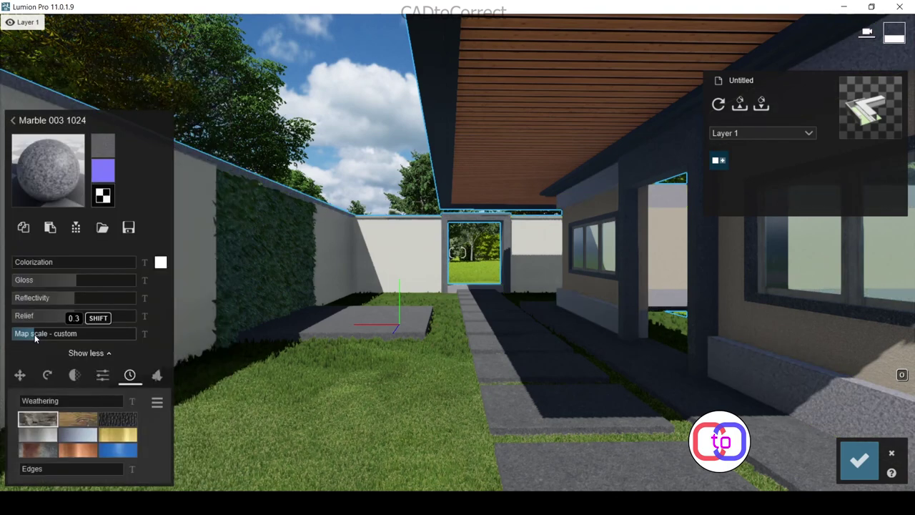
{"action": "left_click", "coordinate": [160, 262]}
{"action": "left_click_drag", "start_coordinate": [22, 263], "coordinate": [69, 266]}
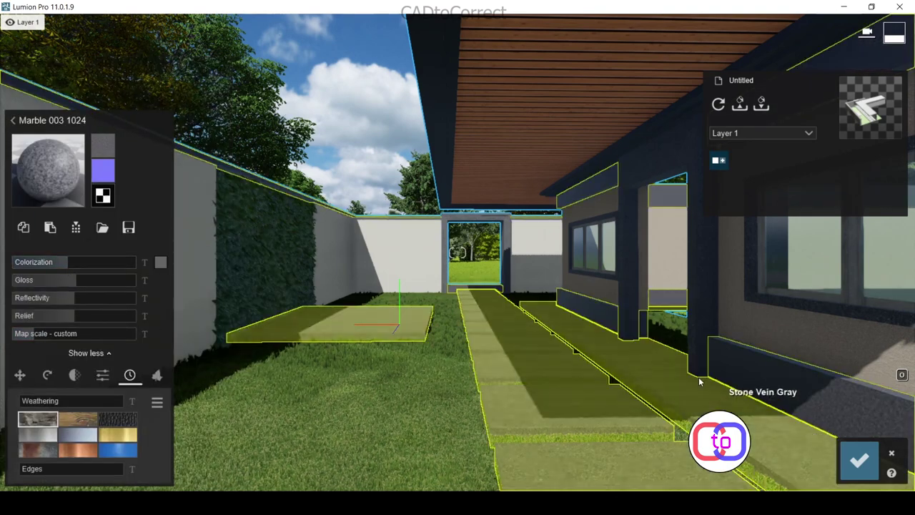
{"action": "left_click", "coordinate": [859, 460]}
{"action": "left_click", "coordinate": [839, 431]}
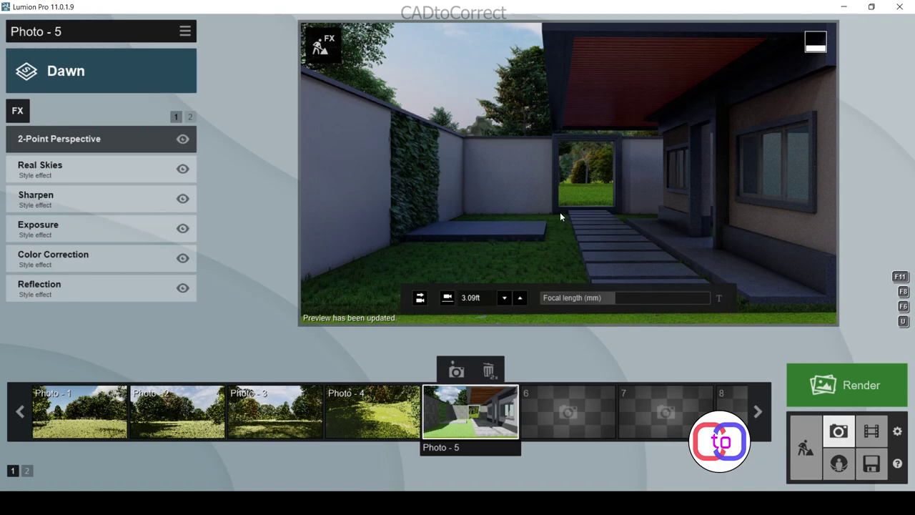
Return to Build mode, inspect the grass material without changes, and switch to the Objects tab.
{"action": "left_click", "coordinate": [805, 446]}
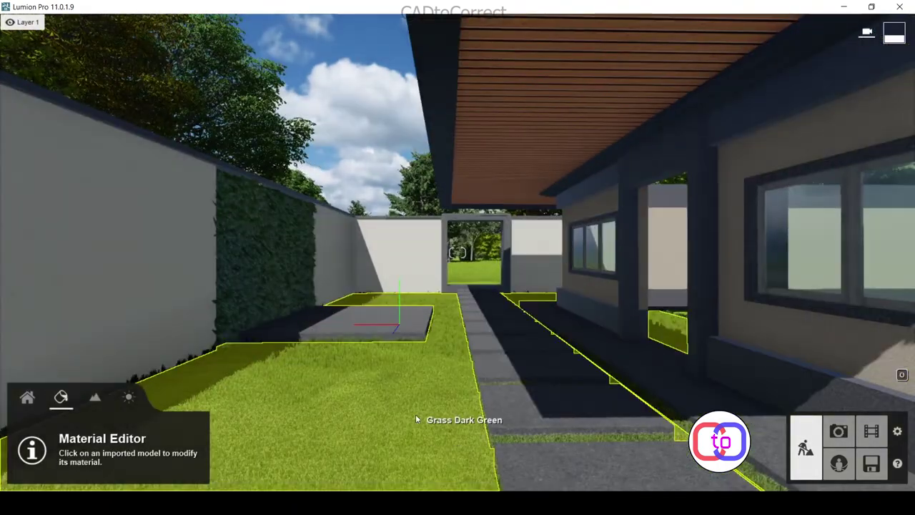
{"action": "left_click", "coordinate": [400, 437]}
{"action": "scroll", "coordinate": [449, 78], "scroll_direction": "up", "scroll_amount": 3}
{"action": "scroll", "coordinate": [435, 270], "scroll_direction": "up", "scroll_amount": 3}
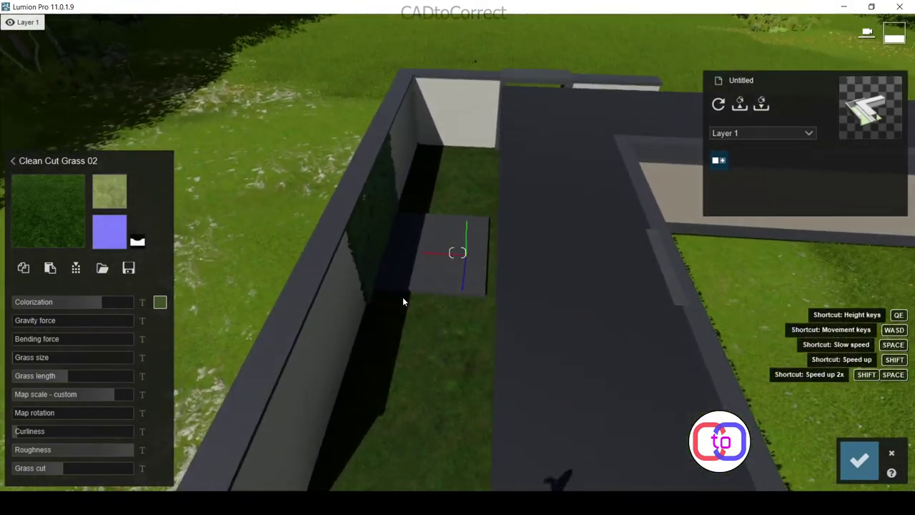
{"action": "left_click", "coordinate": [402, 296]}
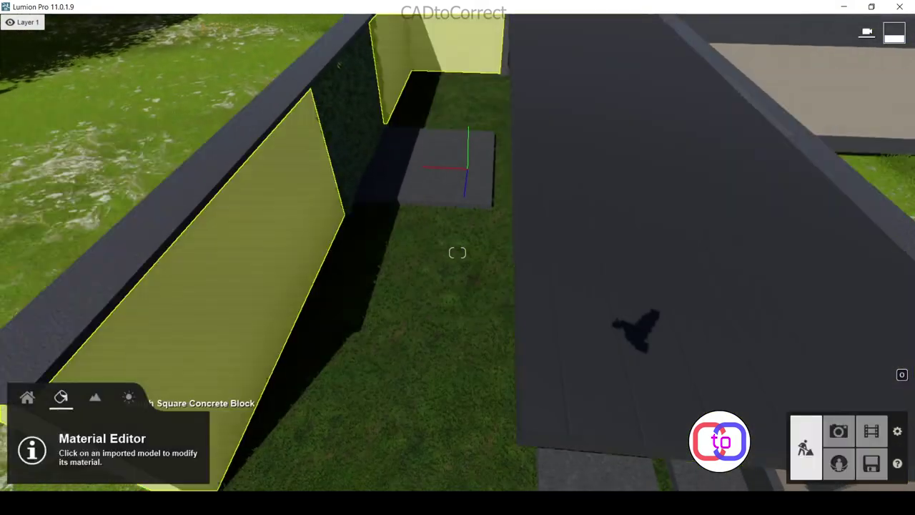
{"action": "left_click", "coordinate": [27, 397]}
{"action": "right_click_drag", "start_coordinate": [435, 255], "coordinate": [169, 391]}
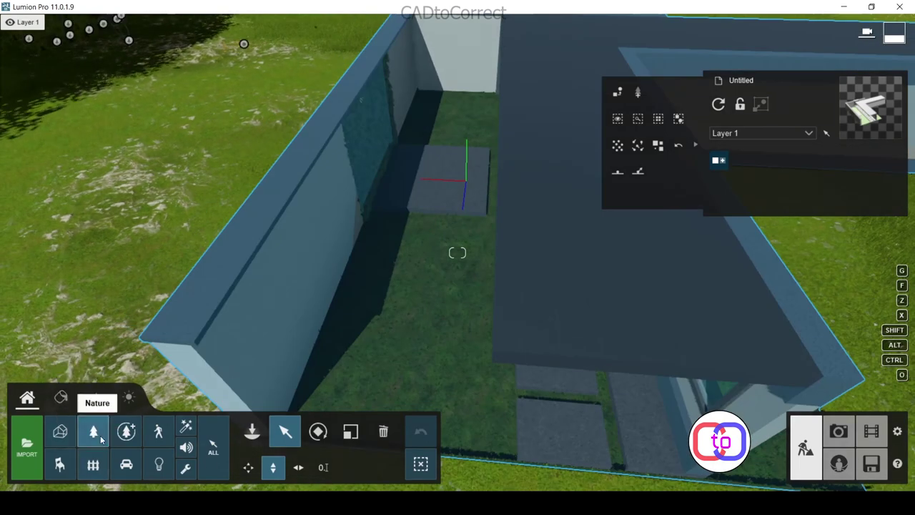
Plant the first palm from the Nature library's Palms category beside the courtyard wall.
{"action": "left_click", "coordinate": [102, 441]}
{"action": "left_click", "coordinate": [76, 107]}
{"action": "left_click", "coordinate": [102, 107]}
{"action": "left_click", "coordinate": [157, 275]}
{"action": "left_click", "coordinate": [33, 193]}
{"action": "mouse_move", "coordinate": [429, 368]}
{"action": "right_mouse_down"}
{"action": "mouse_move", "coordinate": [400, 336]}
{"action": "mouse_move", "coordinate": [495, 250]}
{"action": "right_mouse_up"}
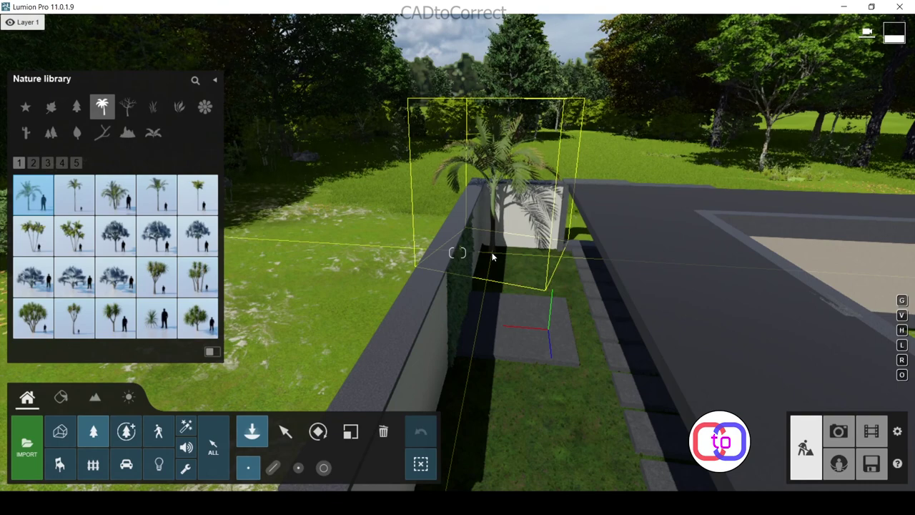
{"action": "left_click", "coordinate": [492, 252]}
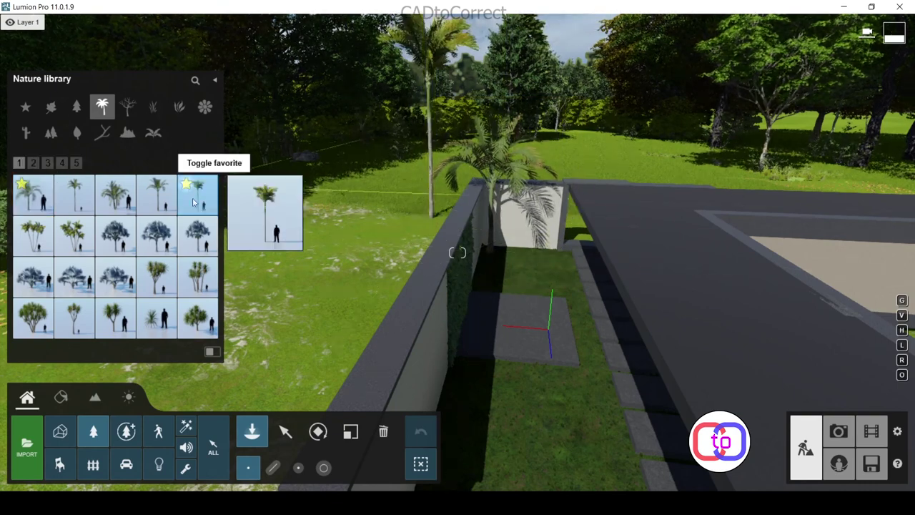
Plant a ChineseFanPalm M against the courtyard wall near the entrance path.
{"action": "left_click", "coordinate": [157, 318]}
{"action": "right_click_drag", "start_coordinate": [515, 272], "coordinate": [572, 257]}
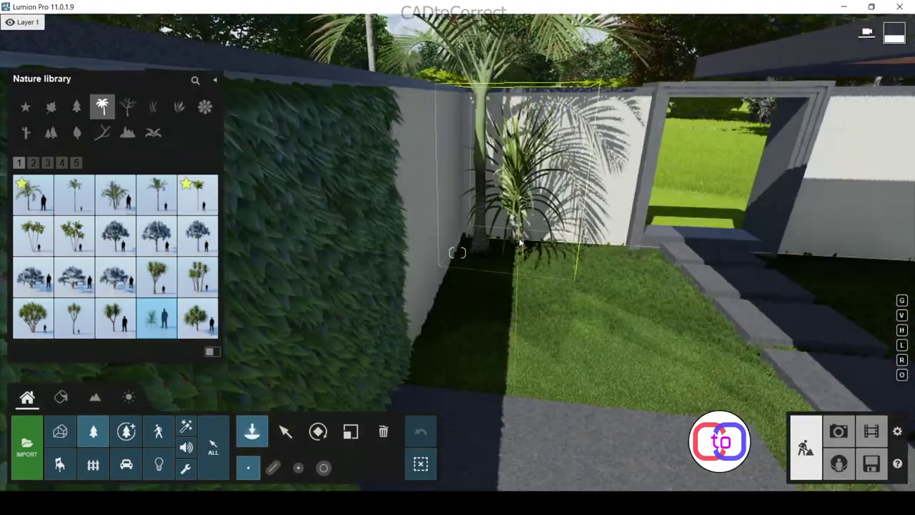
{"action": "mouse_move", "coordinate": [520, 243]}
{"action": "right_mouse_down"}
{"action": "mouse_move", "coordinate": [690, 271]}
{"action": "mouse_move", "coordinate": [871, 258]}
{"action": "right_mouse_up"}
{"action": "left_click", "coordinate": [33, 163]}
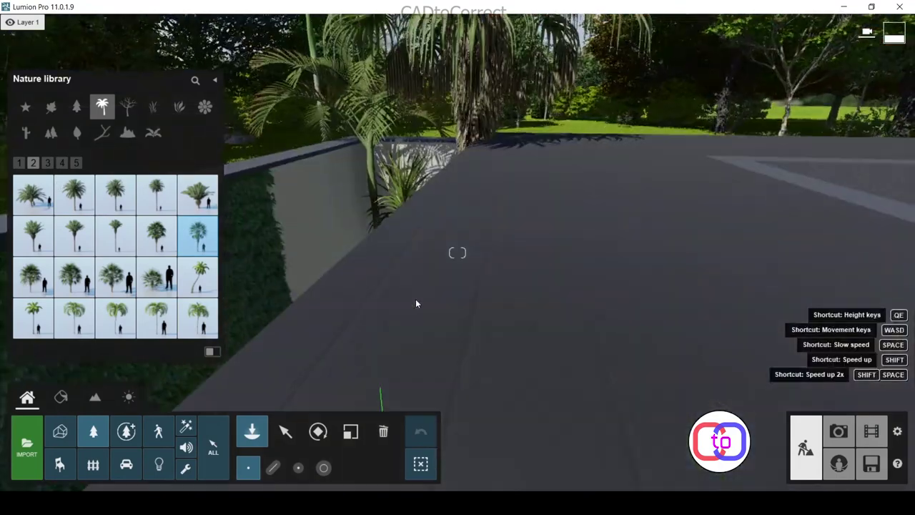
{"action": "right_click_drag", "start_coordinate": [415, 299], "coordinate": [468, 261]}
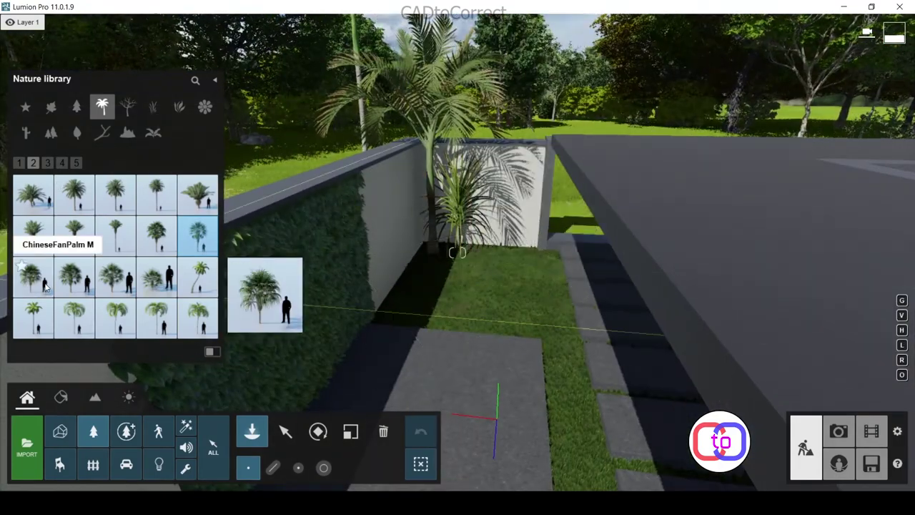
{"action": "left_click", "coordinate": [33, 277]}
{"action": "left_click", "coordinate": [434, 284]}
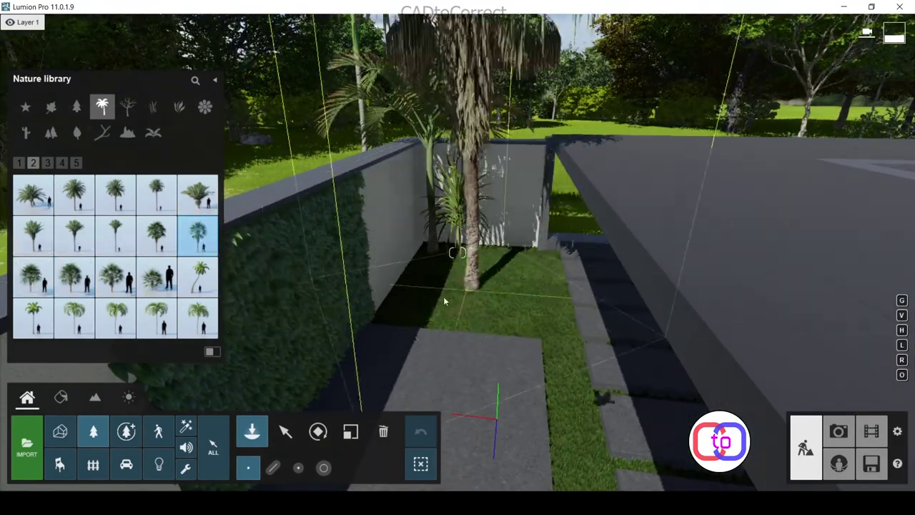
Browse further palm pages, choosing CurlyPalm S, then RoyalPalm and another palm.
{"action": "left_click", "coordinate": [76, 164]}
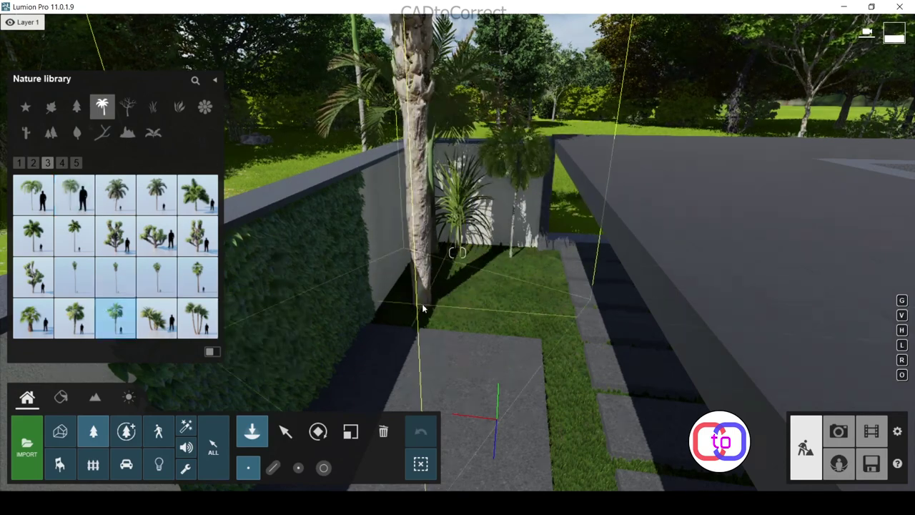
{"action": "left_click", "coordinate": [33, 318]}
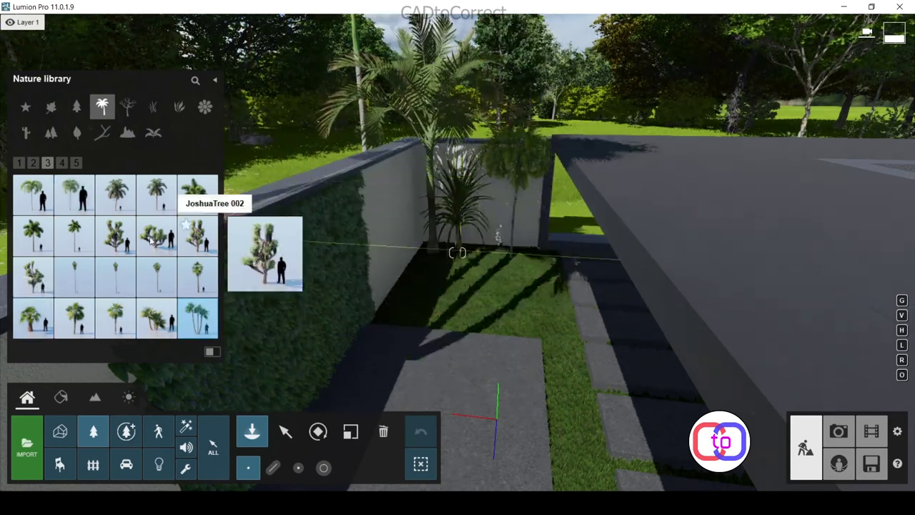
{"action": "left_click", "coordinate": [26, 199]}
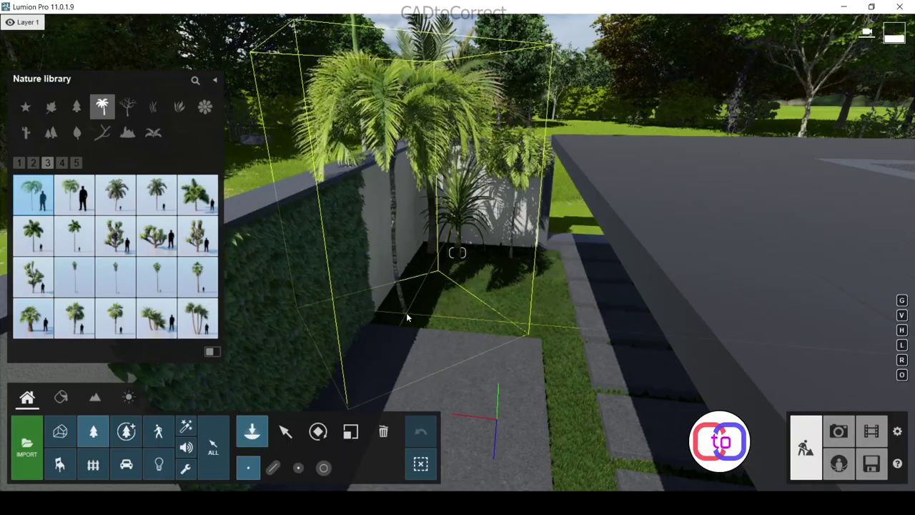
{"action": "left_click", "coordinate": [62, 163]}
{"action": "left_click", "coordinate": [198, 234]}
{"action": "left_click", "coordinate": [157, 235]}
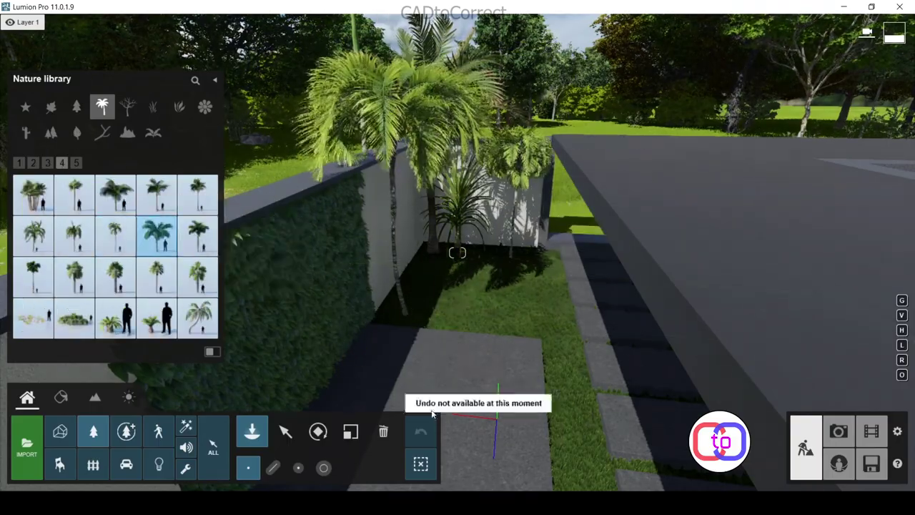
{"action": "mouse_move", "coordinate": [541, 265]}
{"action": "right_mouse_down"}
{"action": "mouse_move", "coordinate": [466, 325]}
{"action": "mouse_move", "coordinate": [439, 276]}
{"action": "right_mouse_up"}
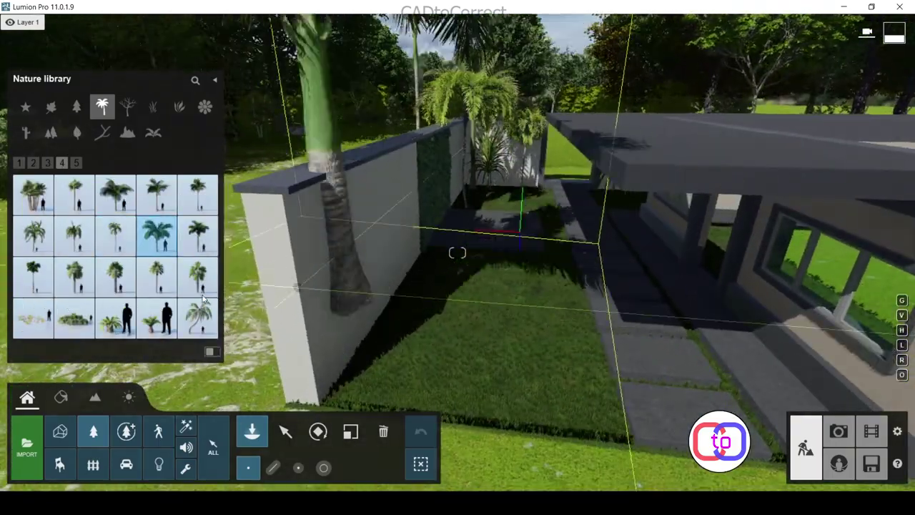
{"action": "left_click", "coordinate": [198, 275]}
Plant a flowering tree from the Fine-detail Nature library in the courtyard.
{"action": "left_click", "coordinate": [191, 426]}
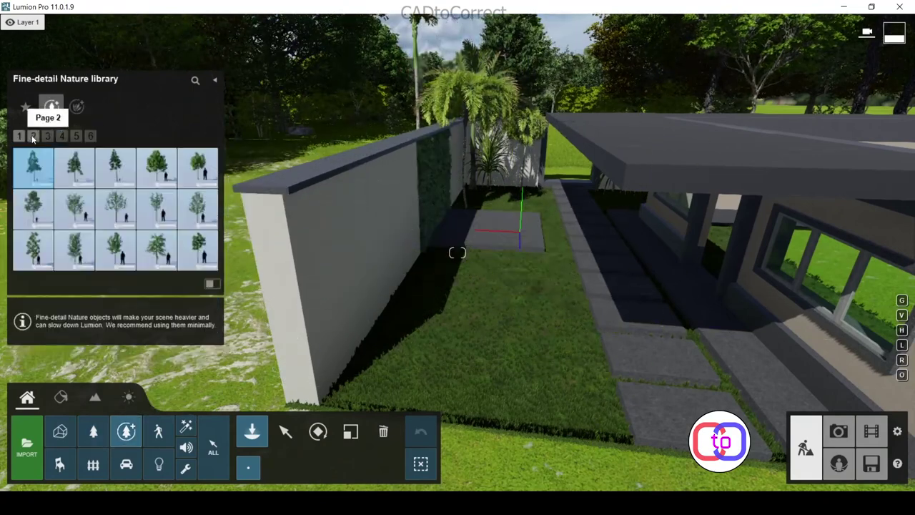
{"action": "left_click", "coordinate": [158, 223]}
{"action": "left_click", "coordinate": [47, 135]}
{"action": "left_click", "coordinate": [115, 250]}
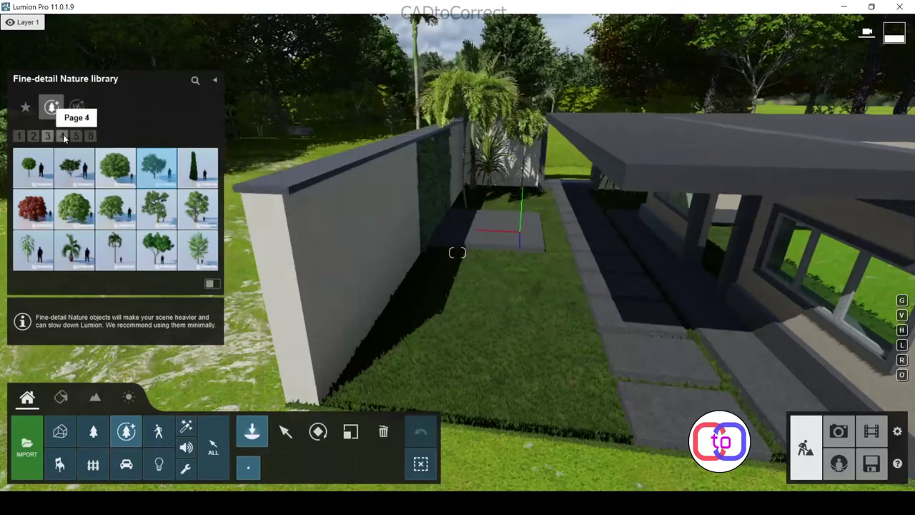
{"action": "left_click", "coordinate": [62, 136]}
{"action": "left_click", "coordinate": [75, 136]}
{"action": "left_click", "coordinate": [158, 250]}
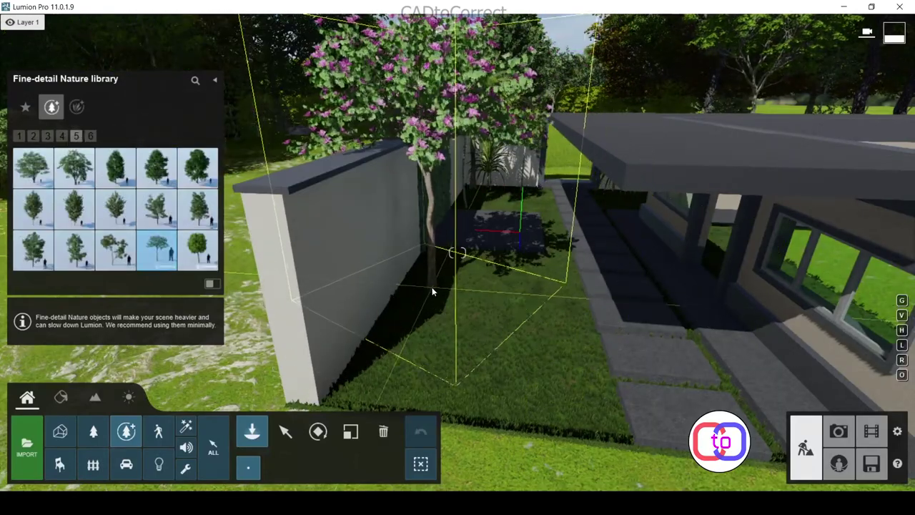
{"action": "left_click", "coordinate": [428, 281]}
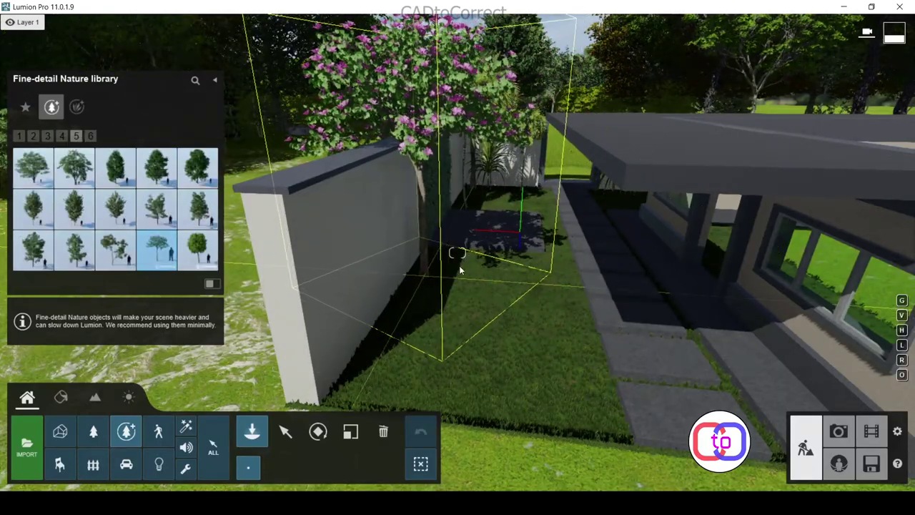
Plant a fern and Sedge 002 grass along the wall, then preview the Dawn Photo-5 view.
{"action": "left_click", "coordinate": [76, 107]}
{"action": "left_click", "coordinate": [116, 166]}
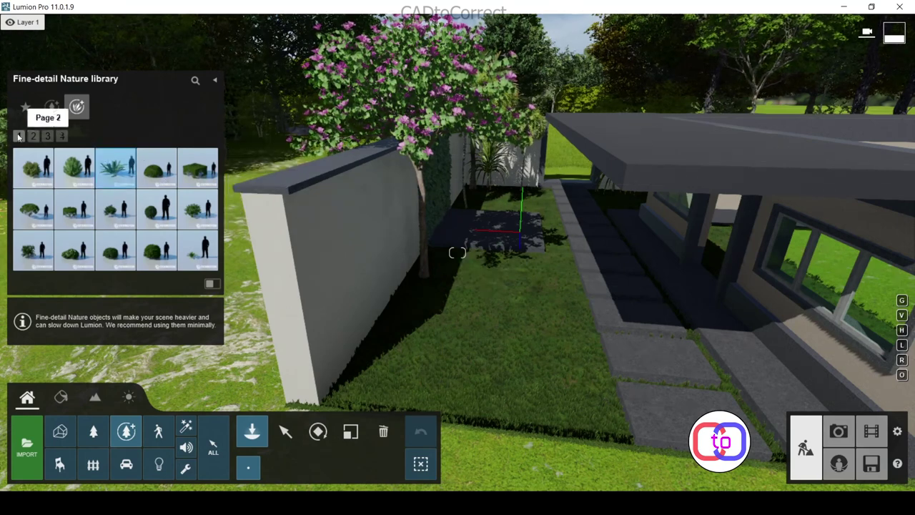
{"action": "left_click", "coordinate": [422, 294]}
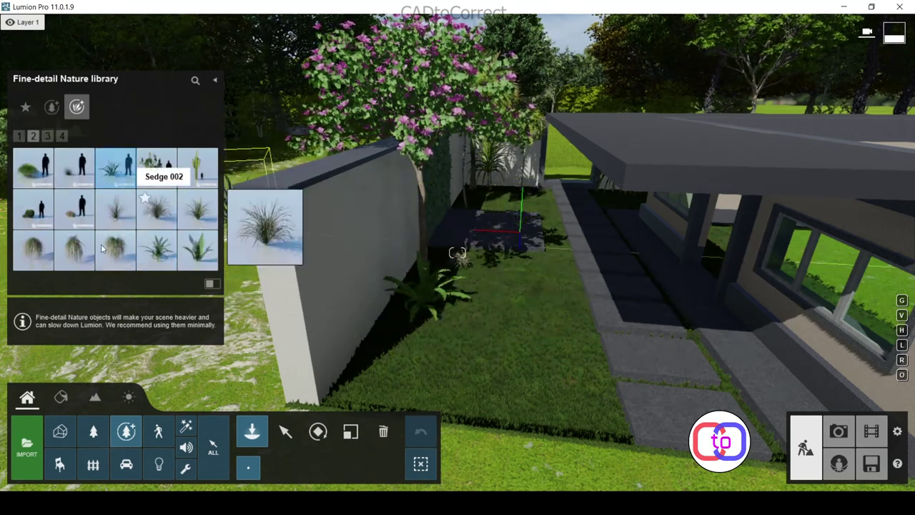
{"action": "left_click", "coordinate": [74, 166]}
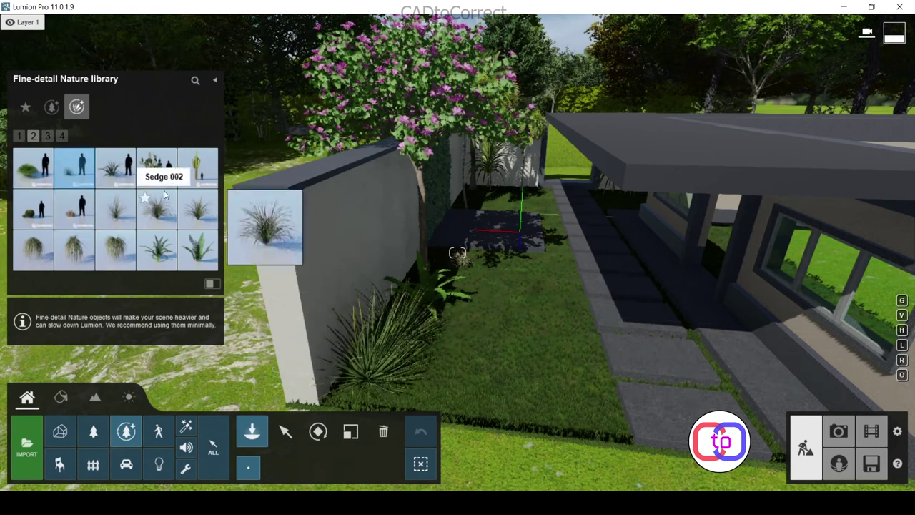
{"action": "scroll", "coordinate": [106, 170], "scroll_direction": "down", "scroll_amount": 1}
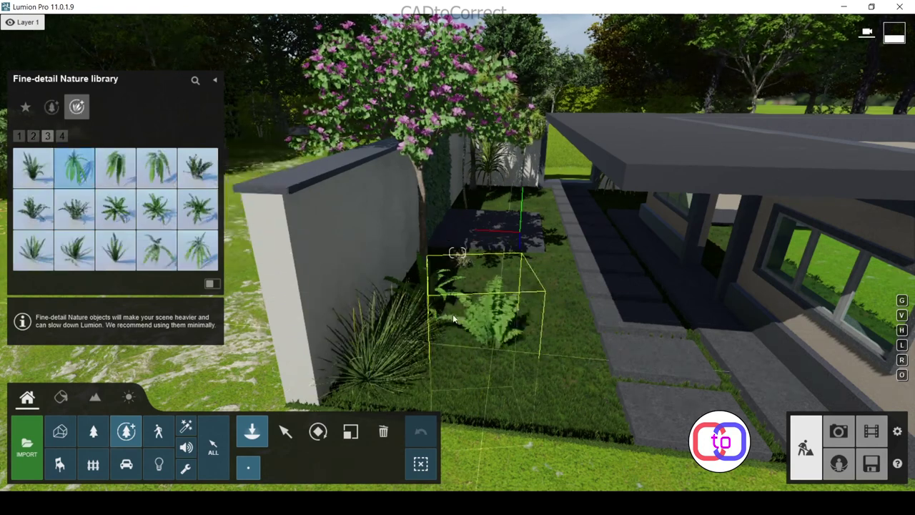
{"action": "scroll", "coordinate": [115, 207], "scroll_direction": "down", "scroll_amount": 1}
{"action": "scroll", "coordinate": [158, 166], "scroll_direction": "up", "scroll_amount": 1}
{"action": "left_click", "coordinate": [198, 207]}
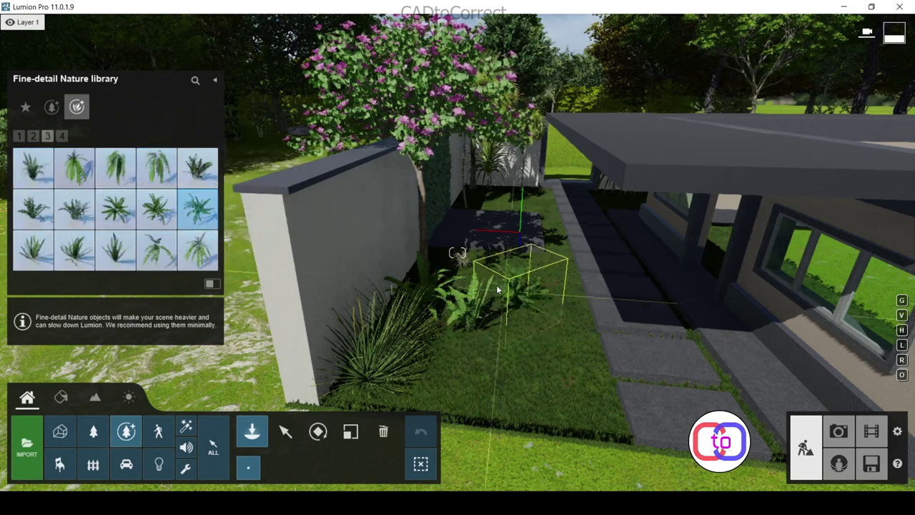
{"action": "left_click", "coordinate": [850, 429]}
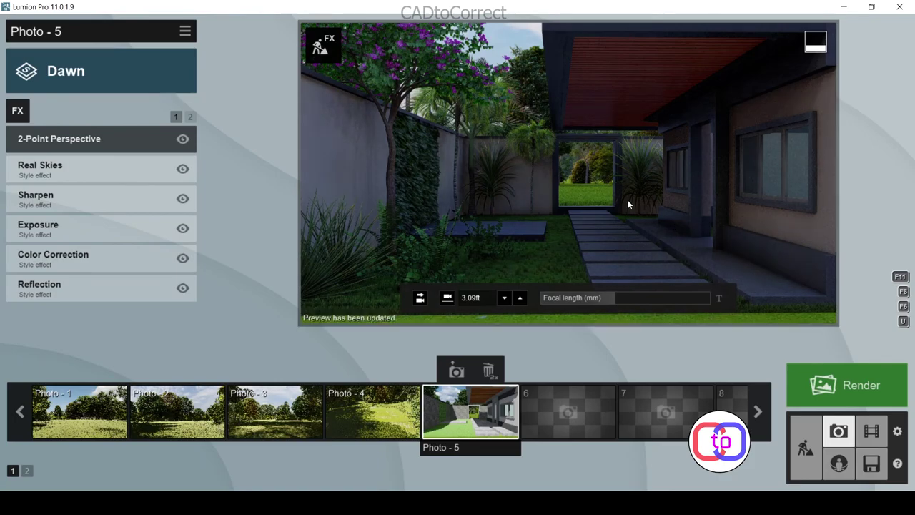
Plant three shrubs from the Nature plants category at the foot of the wall.
{"action": "left_click", "coordinate": [805, 447]}
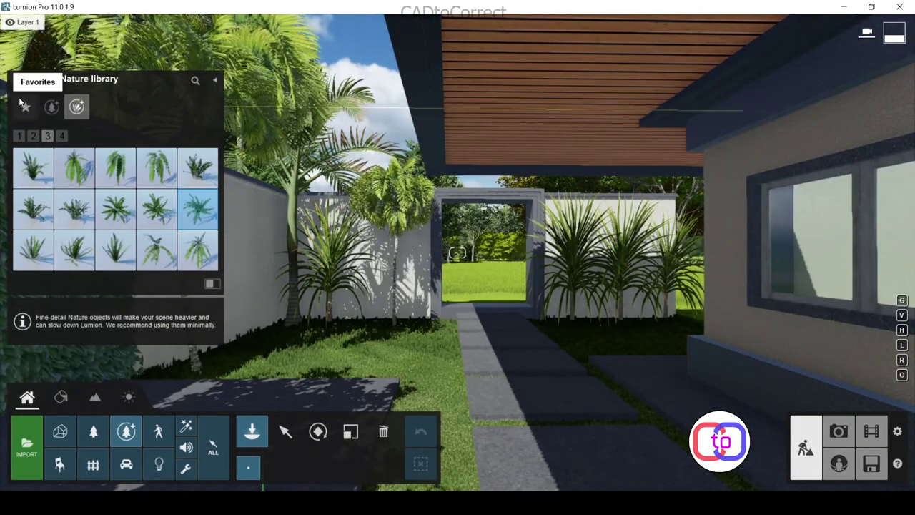
{"action": "left_click", "coordinate": [93, 430]}
{"action": "left_click", "coordinate": [75, 162]}
{"action": "left_click", "coordinate": [178, 106]}
{"action": "left_click", "coordinate": [205, 106]}
{"action": "left_click", "coordinate": [178, 106]}
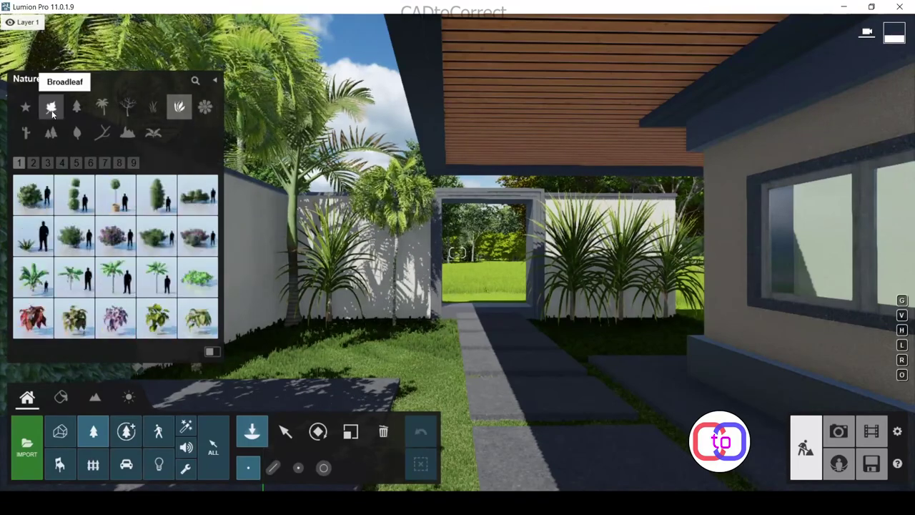
{"action": "left_click", "coordinate": [47, 163]}
{"action": "left_click", "coordinate": [75, 275]}
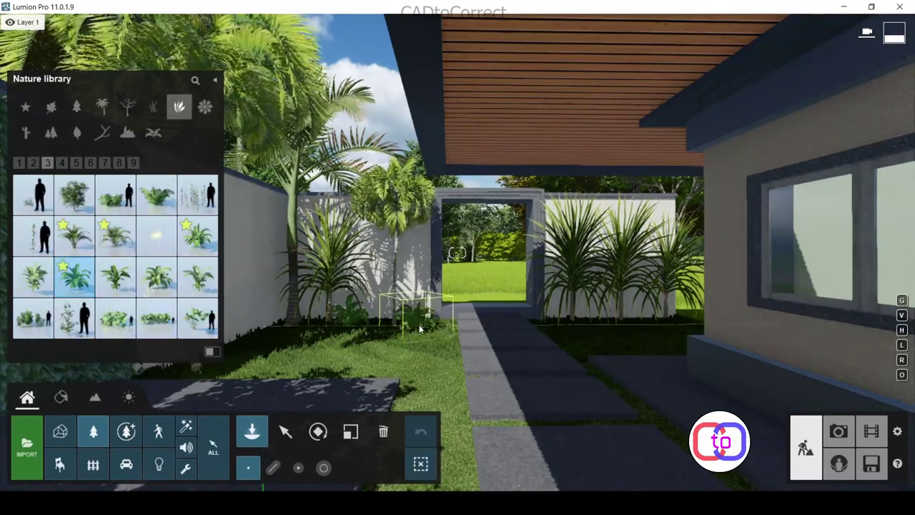
{"action": "left_click", "coordinate": [420, 328]}
{"action": "left_click", "coordinate": [286, 337]}
{"action": "left_click", "coordinate": [197, 234]}
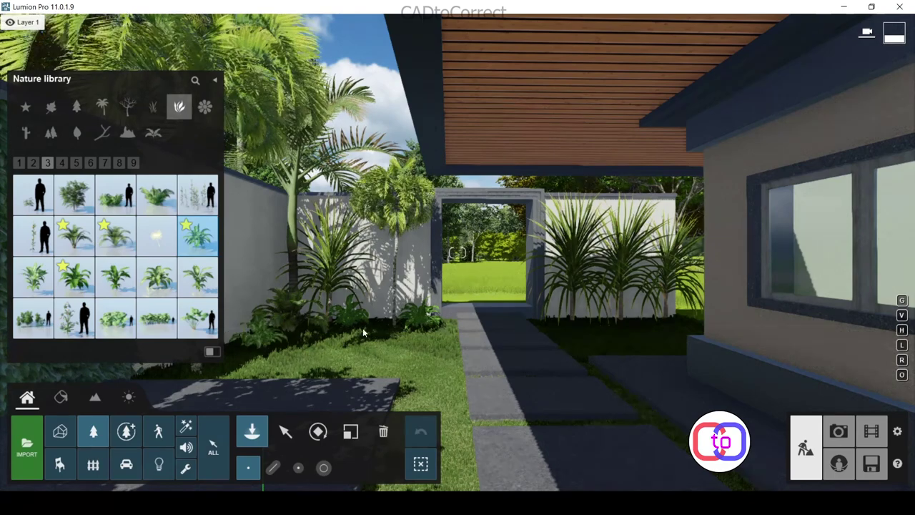
Place grass clumps from the grass category in the garden bed beside the path.
{"action": "left_click", "coordinate": [25, 106]}
{"action": "left_click", "coordinate": [76, 108]}
{"action": "left_click", "coordinate": [102, 106]}
{"action": "left_click", "coordinate": [205, 106]}
{"action": "left_click", "coordinate": [179, 106]}
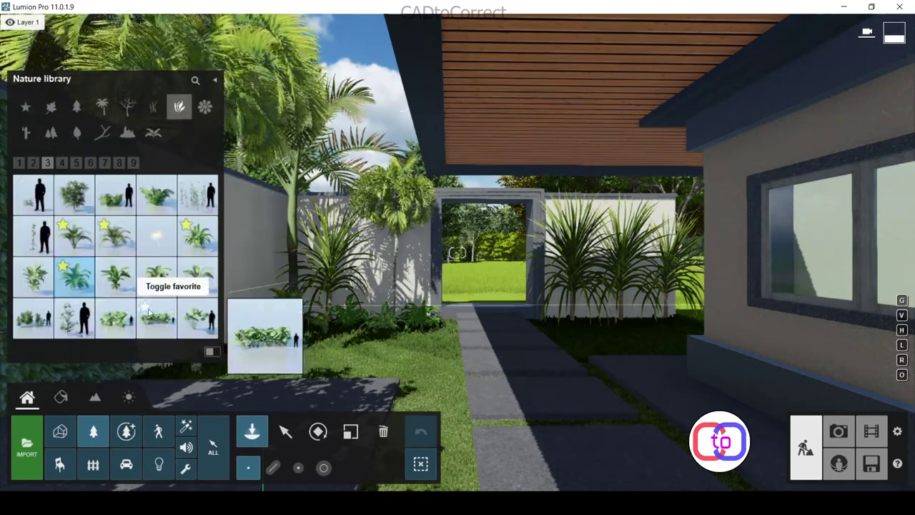
{"action": "scroll", "coordinate": [380, 358], "scroll_direction": "up", "scroll_amount": 3}
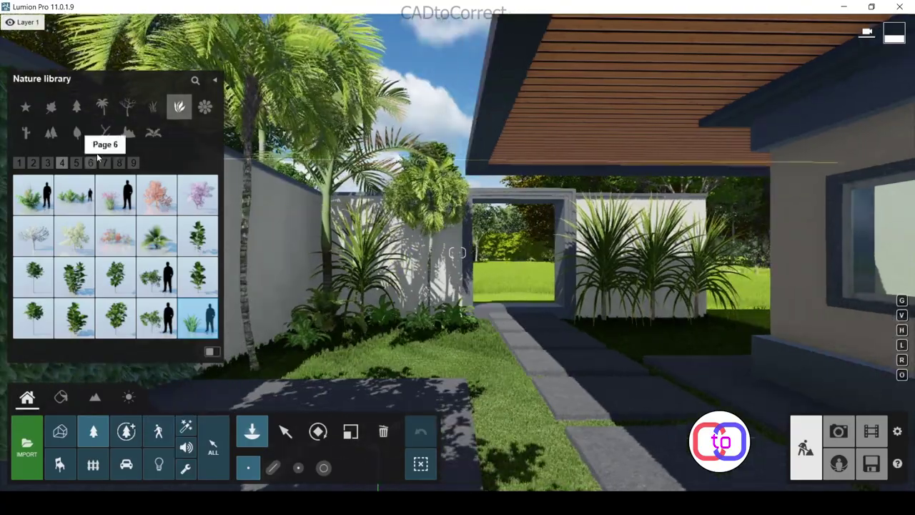
{"action": "left_click", "coordinate": [153, 106]}
{"action": "left_click", "coordinate": [116, 236]}
{"action": "left_click", "coordinate": [284, 361]}
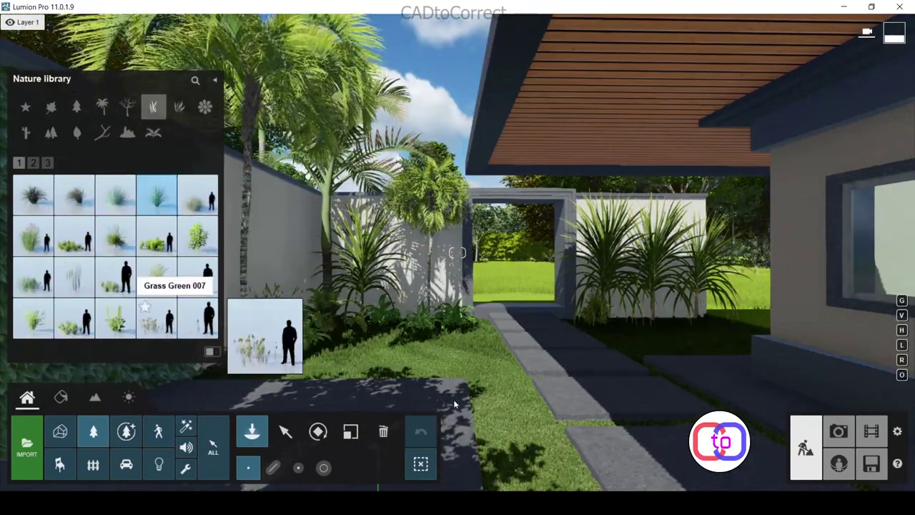
{"action": "left_click", "coordinate": [157, 318]}
{"action": "left_click", "coordinate": [33, 163]}
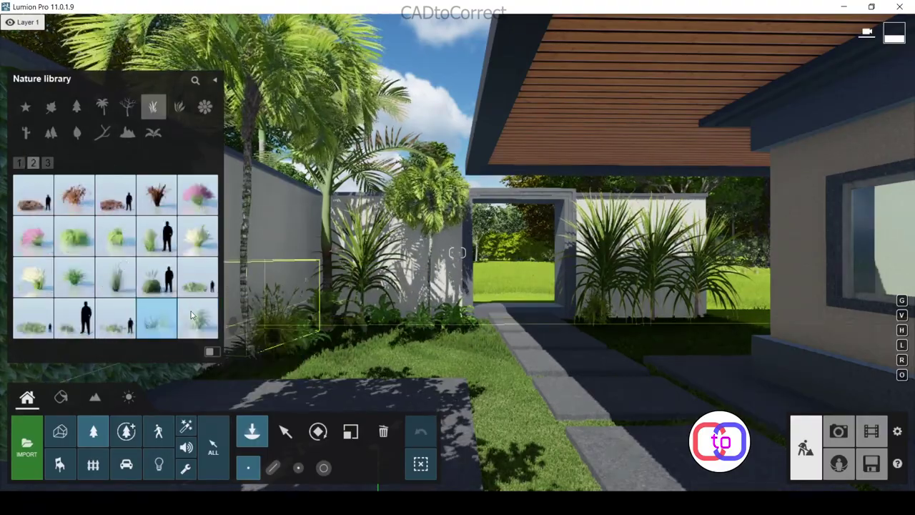
{"action": "left_click", "coordinate": [75, 277]}
Turn the view toward the gate and path, then pick a fill light from the Lights library's Light Fill tab.
{"action": "mouse_move", "coordinate": [693, 325]}
{"action": "right_mouse_down"}
{"action": "mouse_move", "coordinate": [424, 379]}
{"action": "mouse_move", "coordinate": [484, 250]}
{"action": "right_mouse_up"}
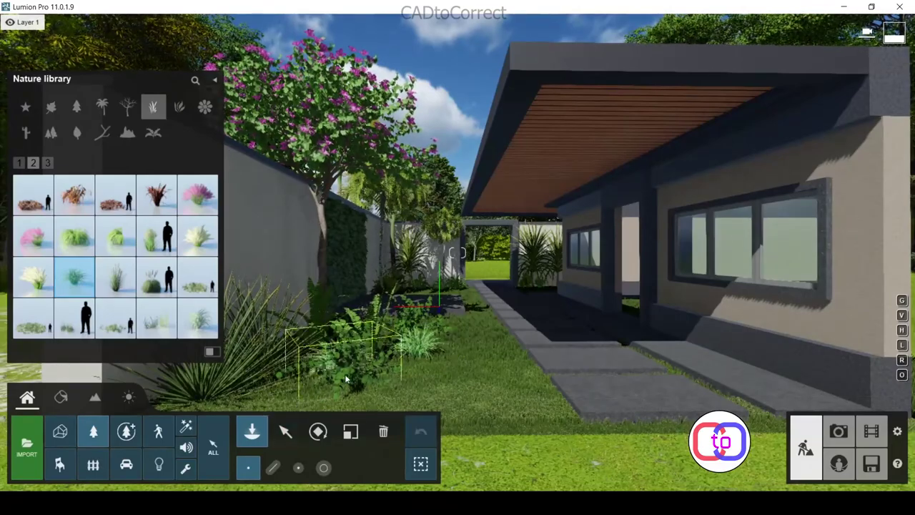
{"action": "mouse_move", "coordinate": [429, 301]}
{"action": "right_mouse_down"}
{"action": "mouse_move", "coordinate": [497, 262]}
{"action": "mouse_move", "coordinate": [531, 367]}
{"action": "mouse_move", "coordinate": [443, 343]}
{"action": "right_mouse_up"}
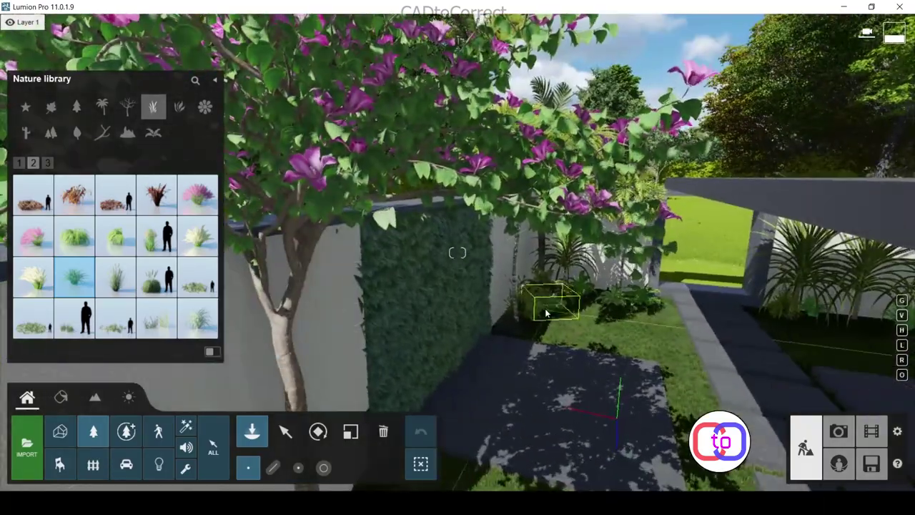
{"action": "left_click", "coordinate": [95, 396]}
{"action": "left_click", "coordinate": [27, 396]}
{"action": "left_click", "coordinate": [158, 464]}
{"action": "left_click", "coordinate": [76, 105]}
{"action": "left_click", "coordinate": [30, 174]}
{"action": "mouse_move", "coordinate": [521, 322]}
{"action": "right_mouse_down"}
{"action": "mouse_move", "coordinate": [551, 351]}
{"action": "mouse_move", "coordinate": [494, 329]}
{"action": "right_mouse_up"}
Place six fill lights along the garden strip and path, then select them all and snap them to the ground.
{"action": "left_click", "coordinate": [494, 330]}
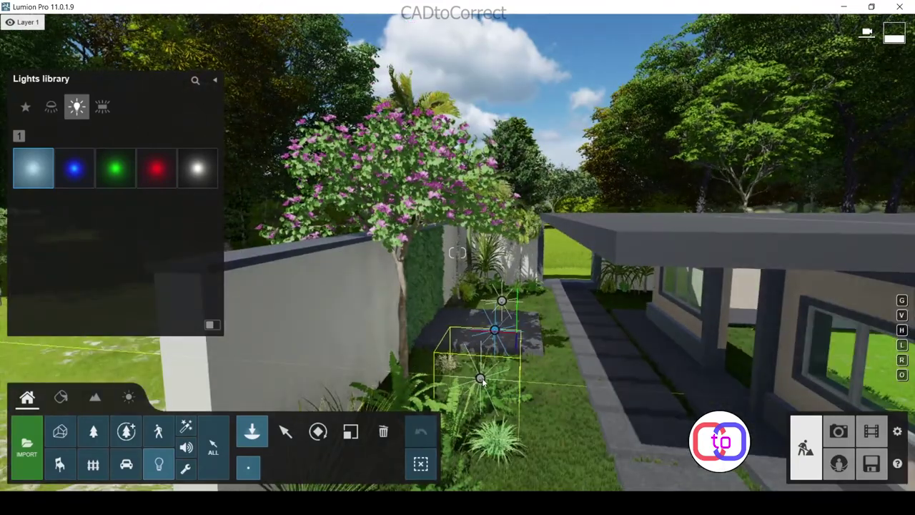
{"action": "left_click", "coordinate": [481, 377]}
{"action": "left_click", "coordinate": [470, 453]}
{"action": "left_click", "coordinate": [682, 470]}
{"action": "left_click", "coordinate": [641, 387]}
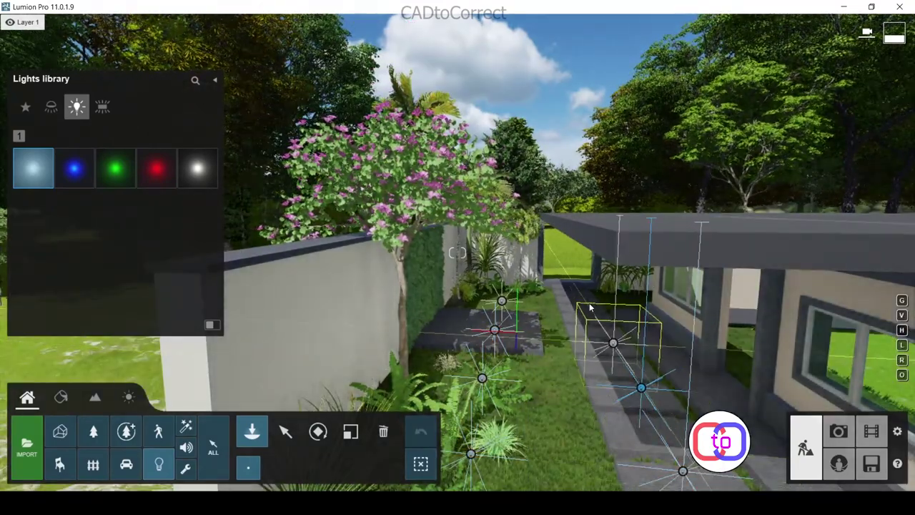
{"action": "left_click", "coordinate": [586, 303]}
{"action": "left_click", "coordinate": [285, 431]}
{"action": "key", "text": "s"}
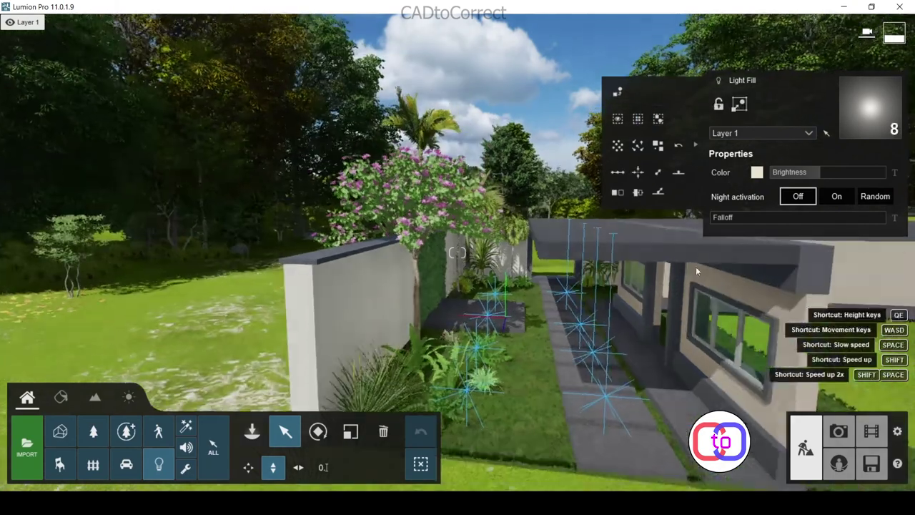
{"action": "left_click", "coordinate": [658, 193]}
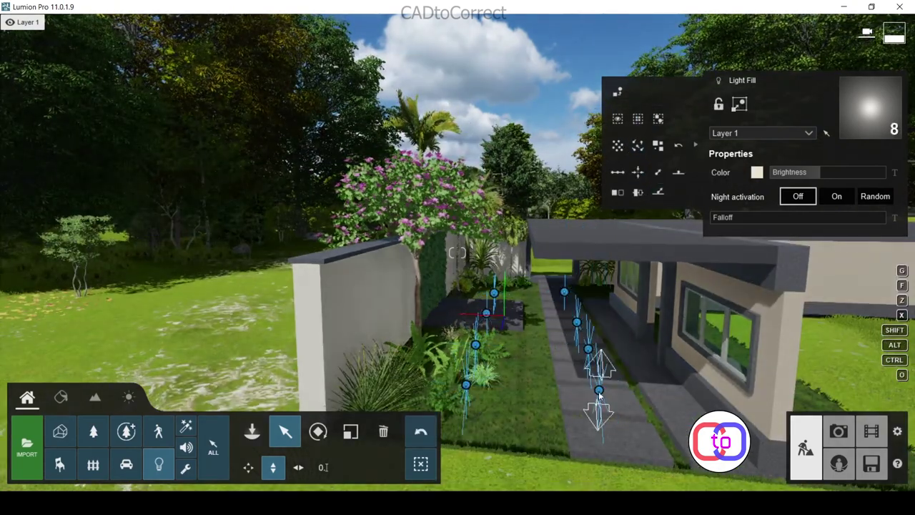
Lower the fill lights' brightness, checking the result in the Dawn photo view.
{"action": "left_click", "coordinate": [839, 433]}
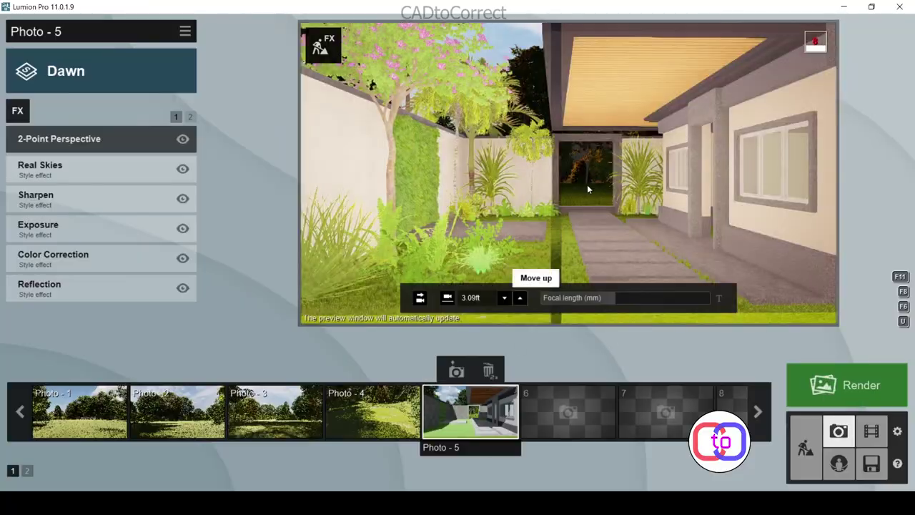
{"action": "left_click", "coordinate": [806, 447]}
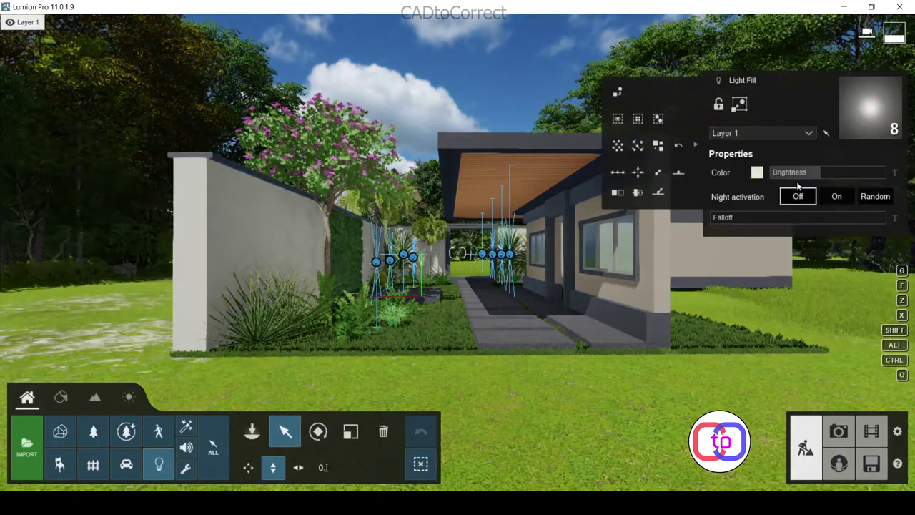
{"action": "left_click", "coordinate": [797, 176]}
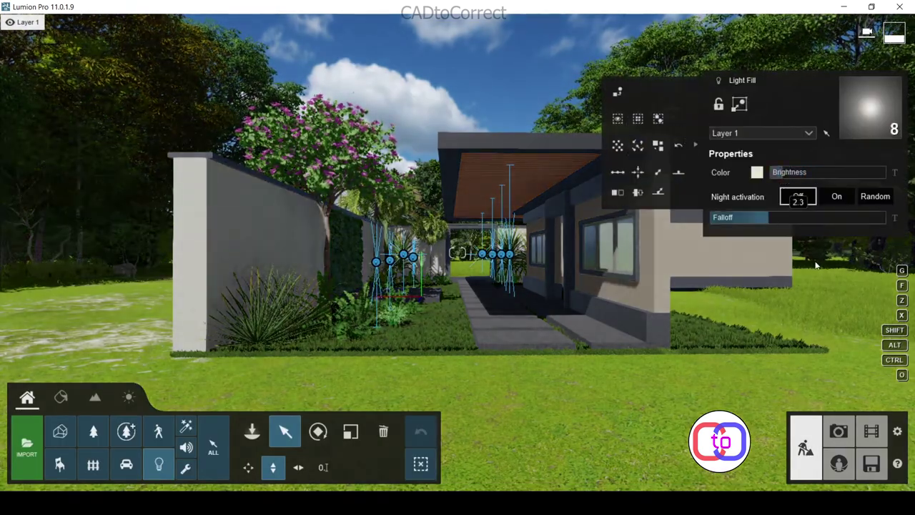
{"action": "left_click", "coordinate": [839, 432]}
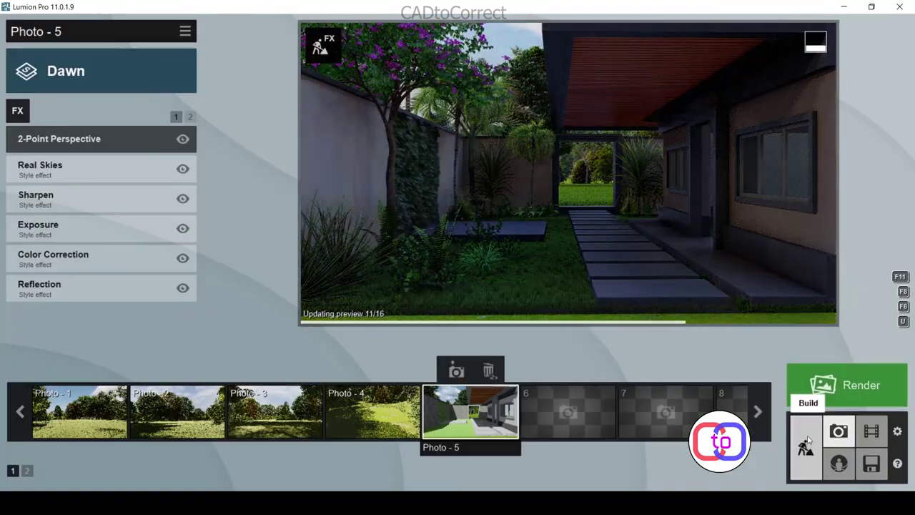
{"action": "left_click", "coordinate": [807, 441]}
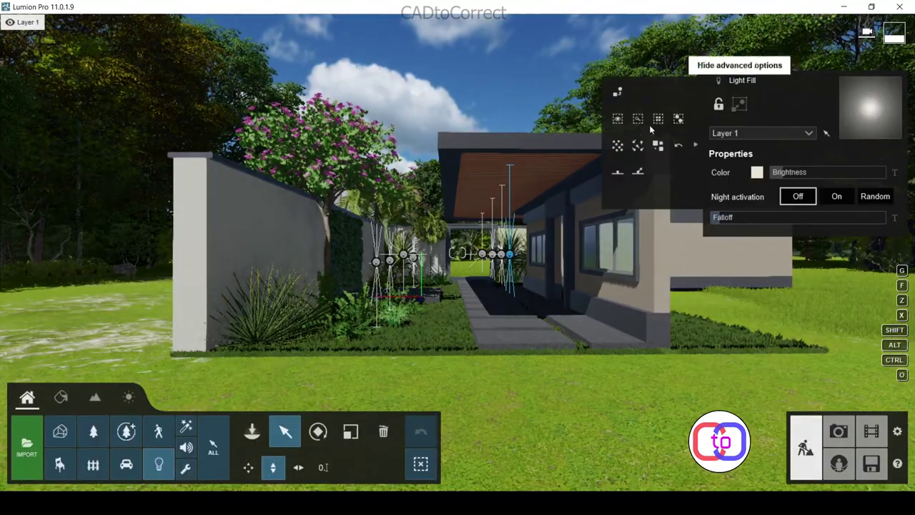
{"action": "left_click", "coordinate": [838, 431]}
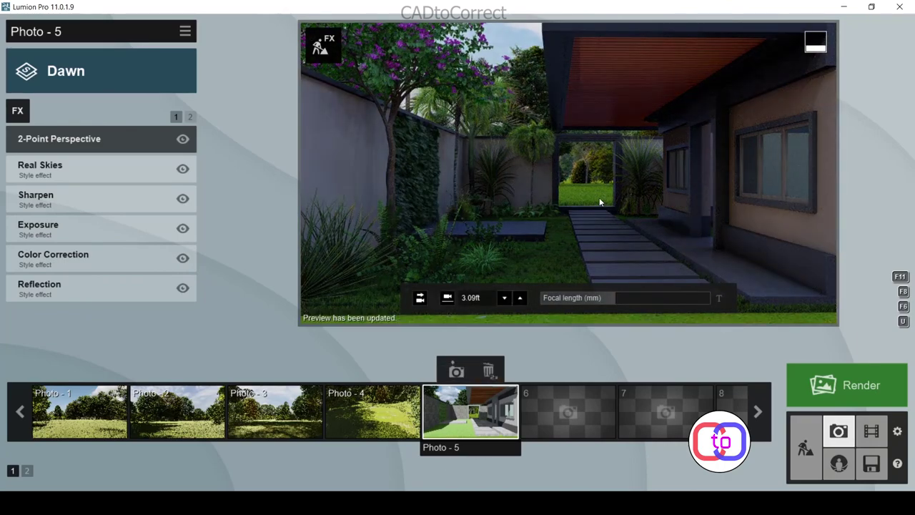
{"action": "left_click", "coordinate": [805, 447]}
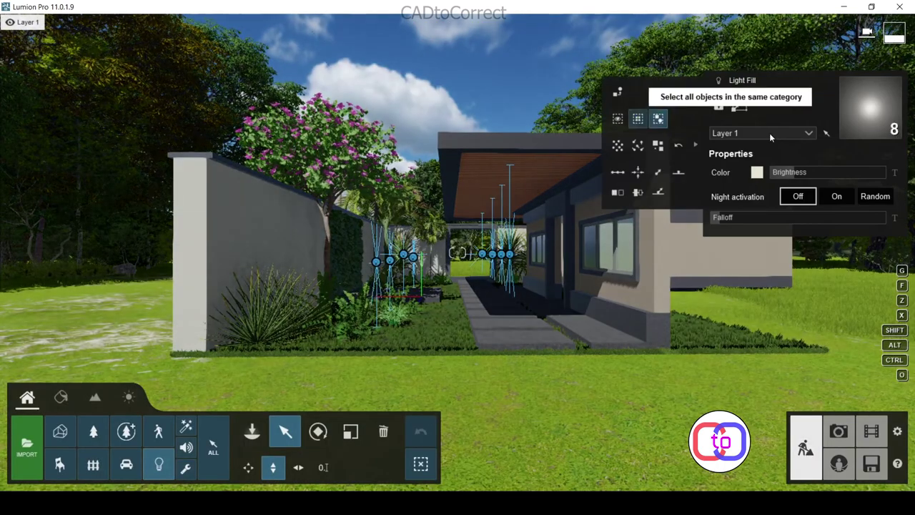
{"action": "left_click", "coordinate": [839, 430]}
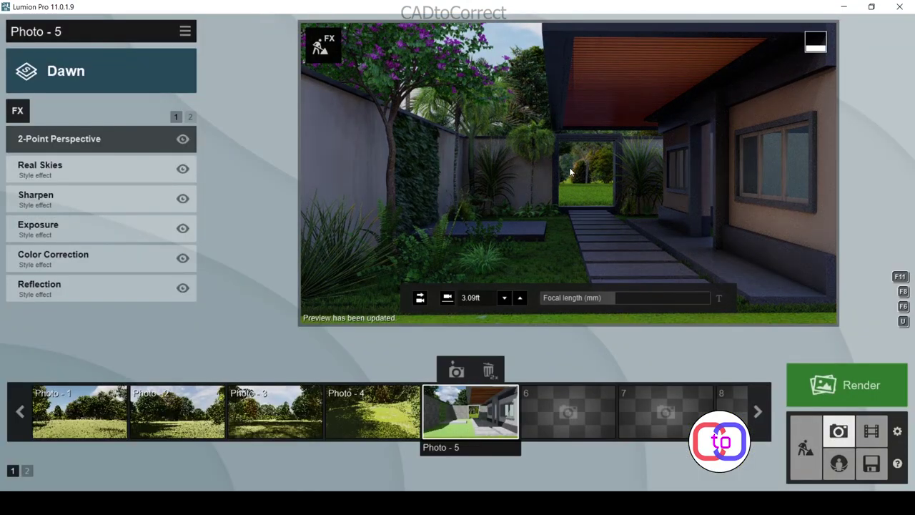
Raise the Dawn photo's Exposure slightly and increase Contrast under Color Correction.
{"action": "left_click", "coordinate": [75, 172]}
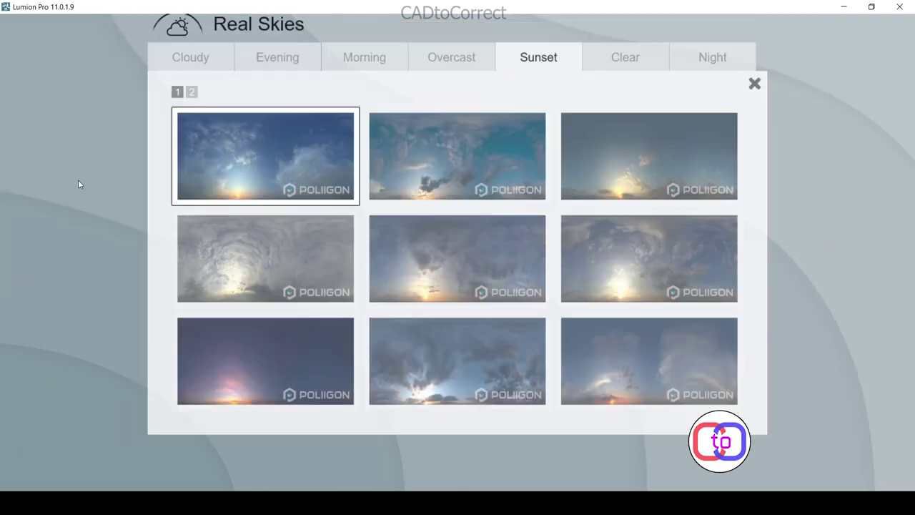
{"action": "left_click", "coordinate": [754, 84]}
{"action": "left_click", "coordinate": [17, 138]}
{"action": "left_click", "coordinate": [82, 224]}
{"action": "left_click_drag", "start_coordinate": [113, 165], "coordinate": [115, 165]}
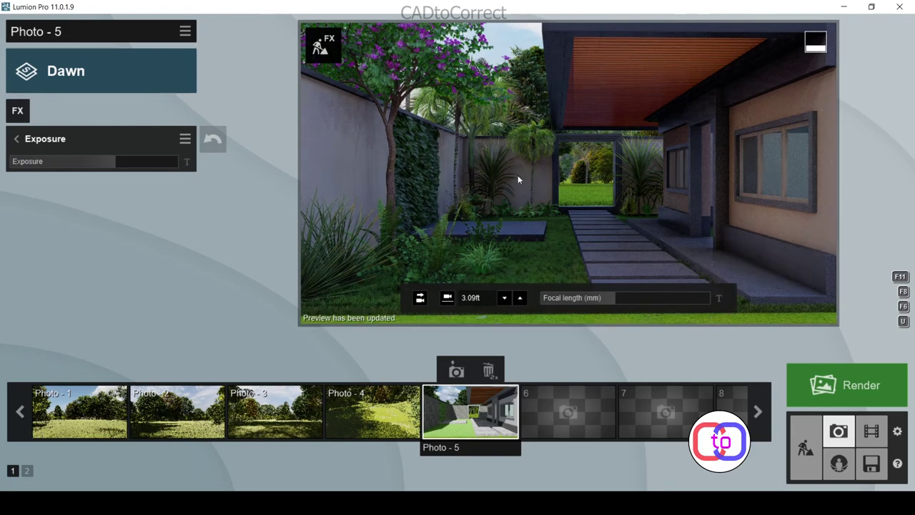
{"action": "left_click", "coordinate": [16, 138]}
{"action": "left_click", "coordinate": [72, 257]}
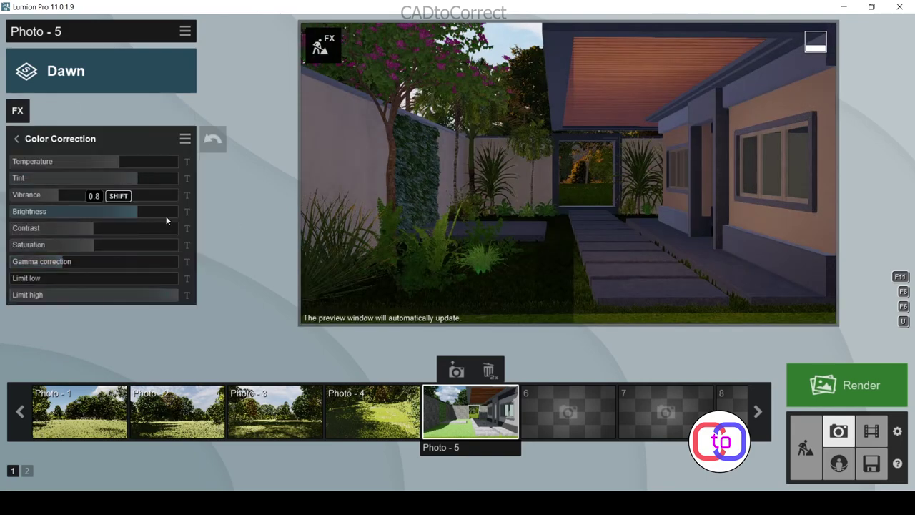
{"action": "left_click_drag", "start_coordinate": [106, 232], "coordinate": [113, 232]}
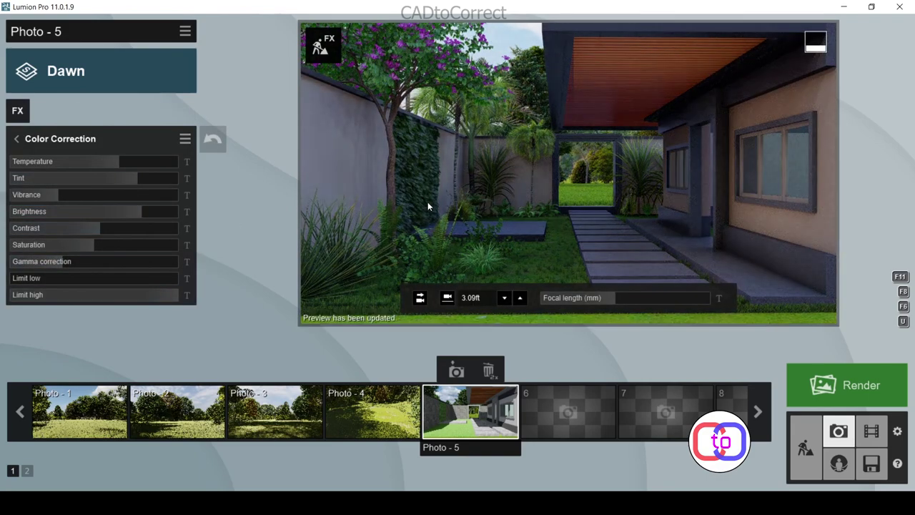
{"action": "left_click", "coordinate": [799, 441]}
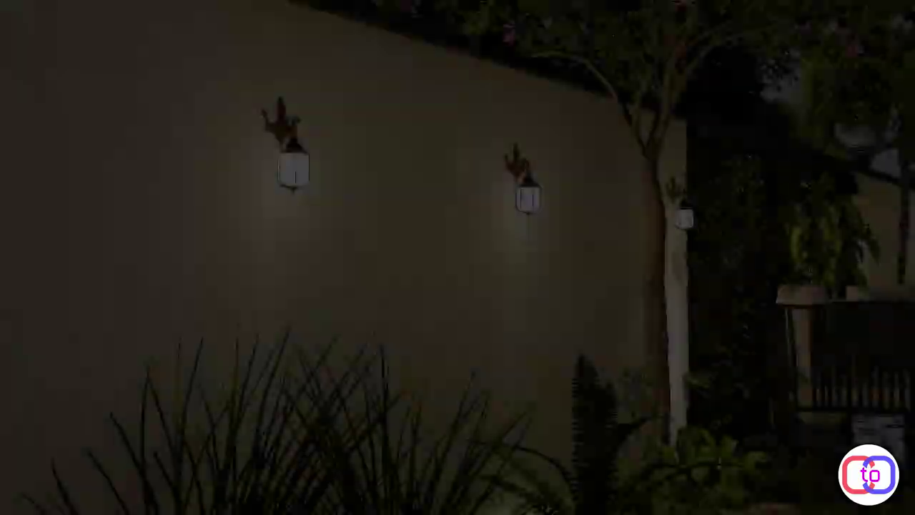